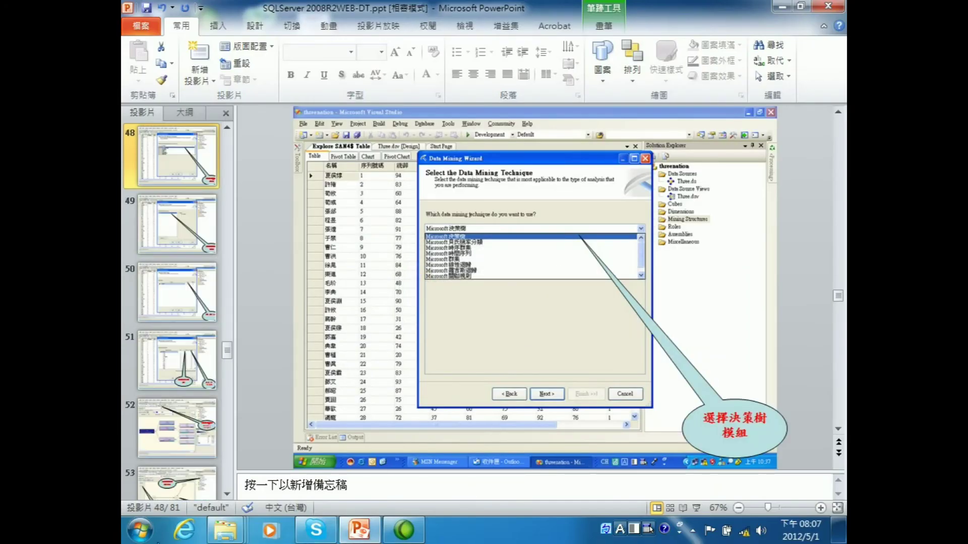
Switch to Excel and open the recently used workbook DMAddins_SampleData.xlsx
left_click(140, 531)
left_click(187, 174)
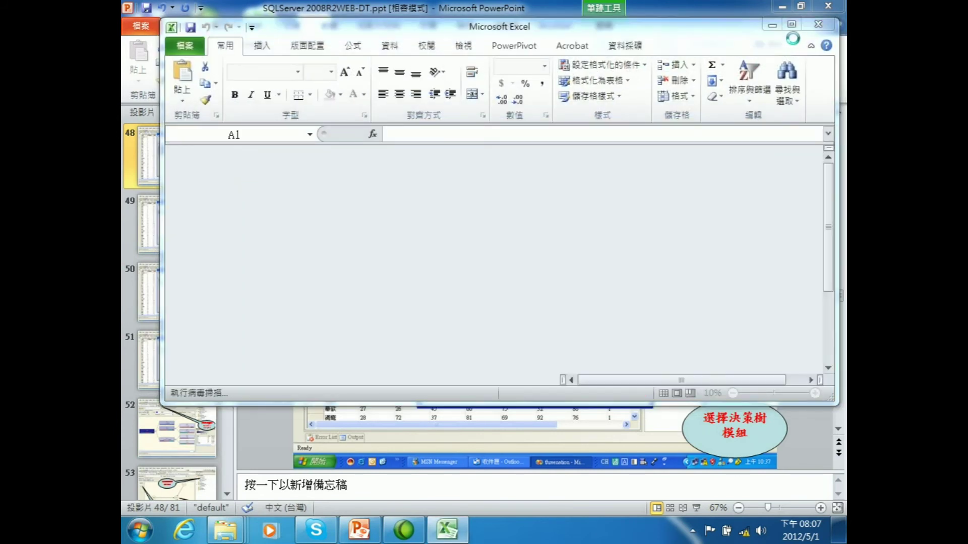
left_click(196, 52)
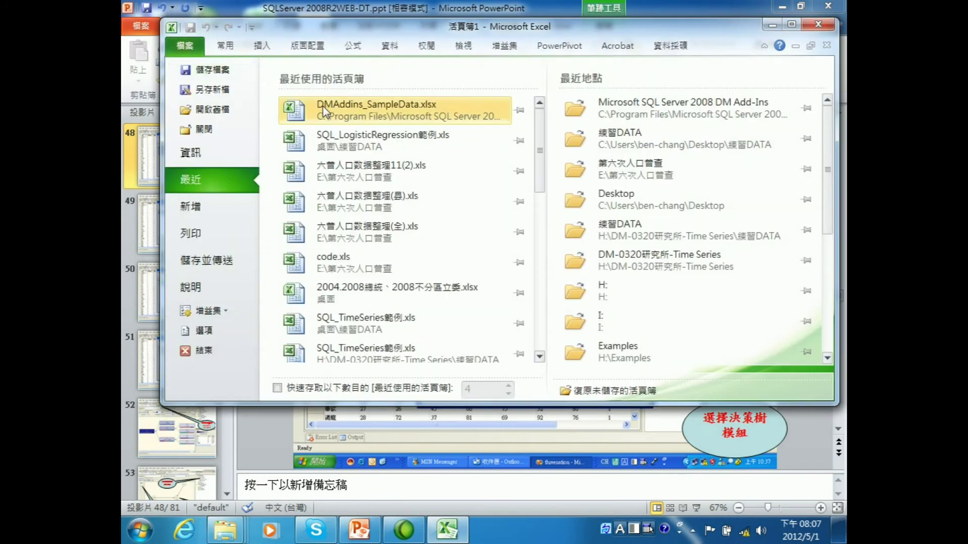
left_click(355, 102)
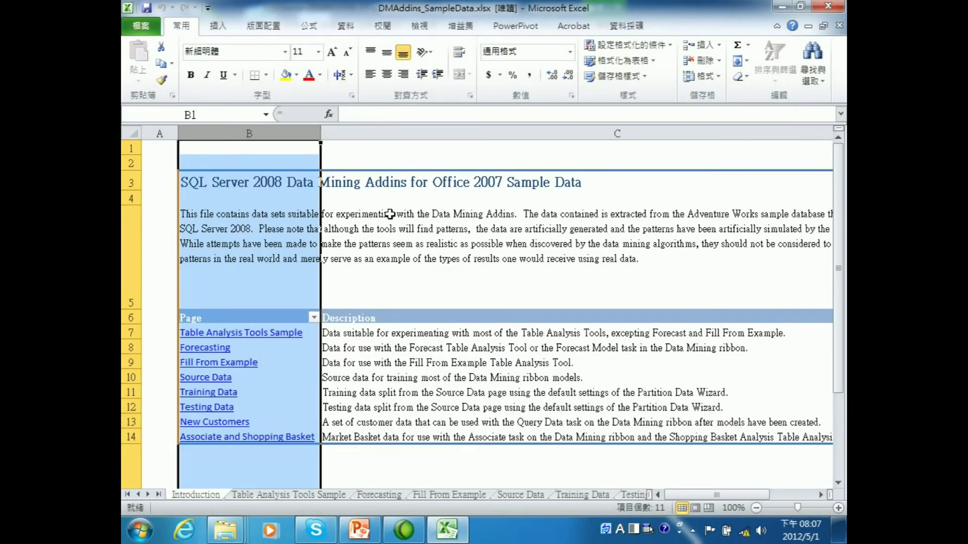
Open the Table Analysis Tools Sample sheet and look through its customer records
left_click(293, 496)
scroll(197, 161, "down", 10)
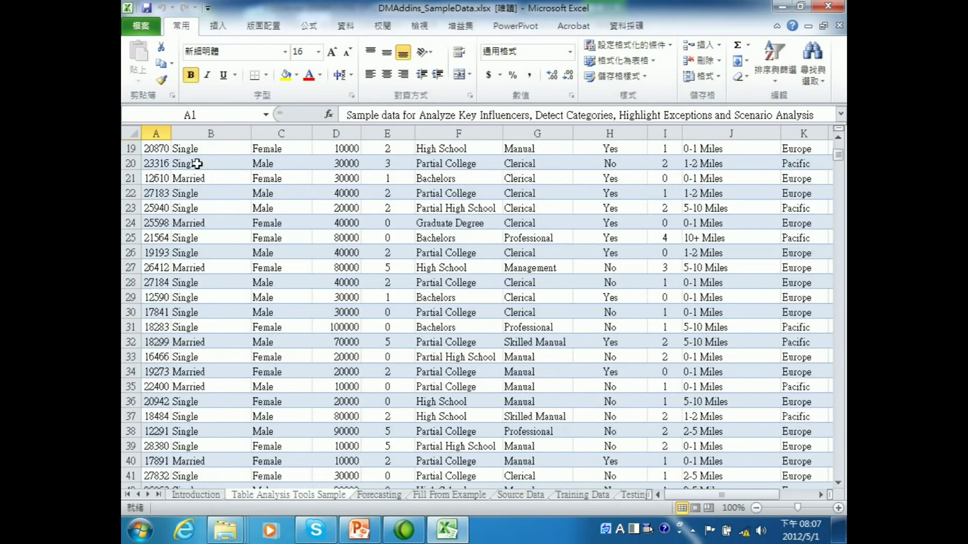
scroll(208, 182, "up", 10)
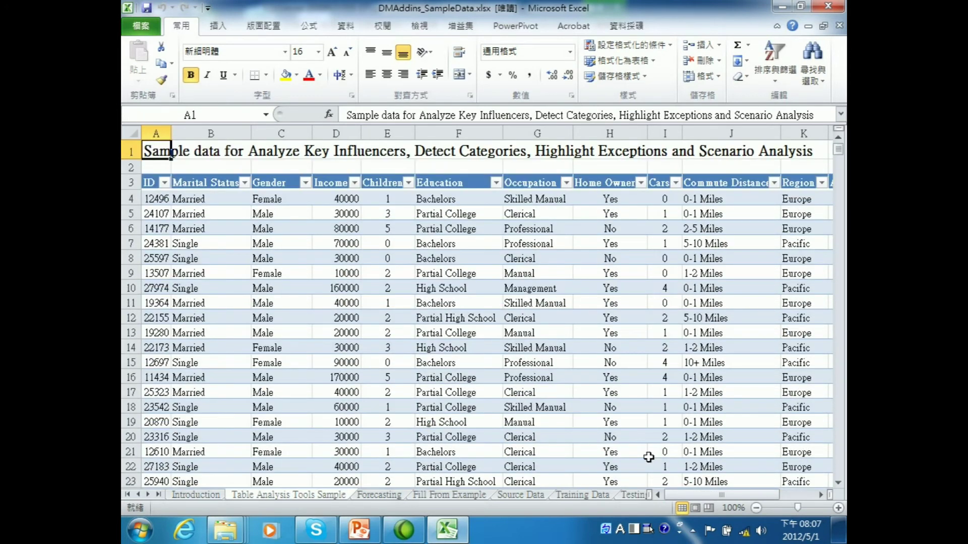
Color the text of the whole Purchased Bike column red
left_click_drag(732, 497, 764, 497)
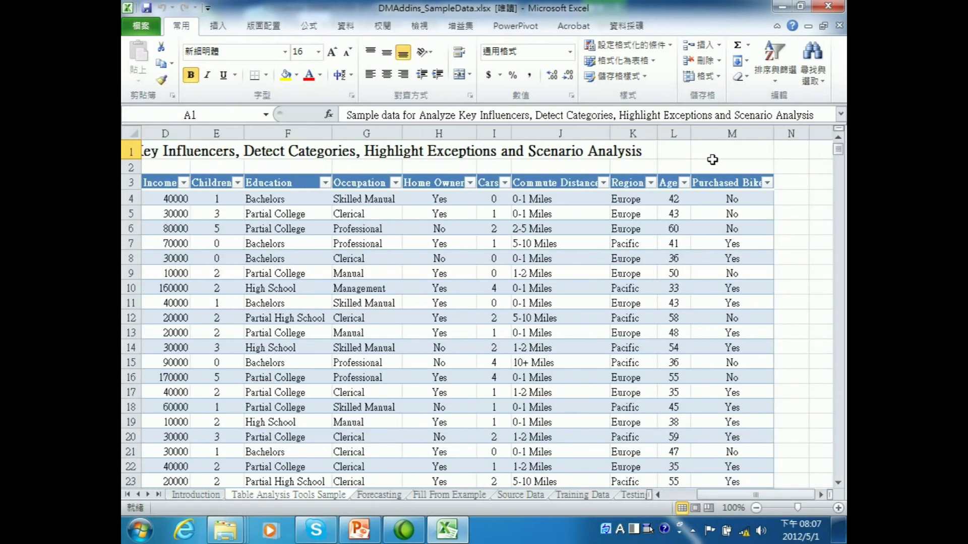
left_click(716, 135)
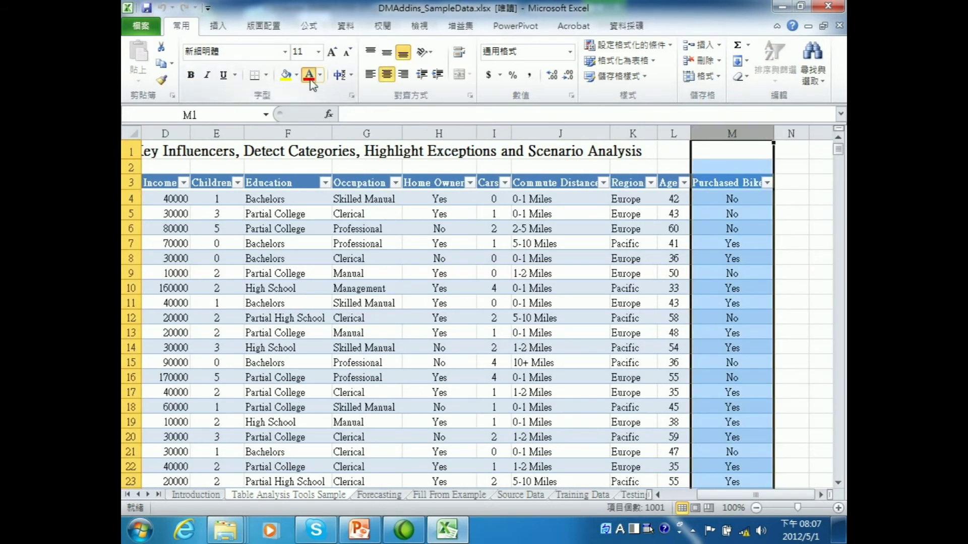
left_click(729, 134)
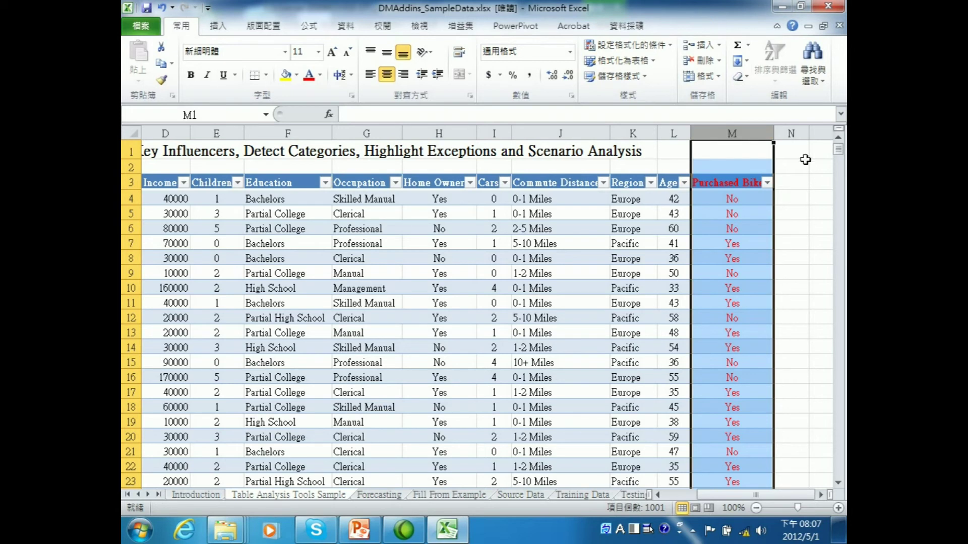
left_click(748, 130)
Start the data mining Classify wizard with the table 'Table Analysis Tools Sample'!'Table2' as source data
left_click(630, 27)
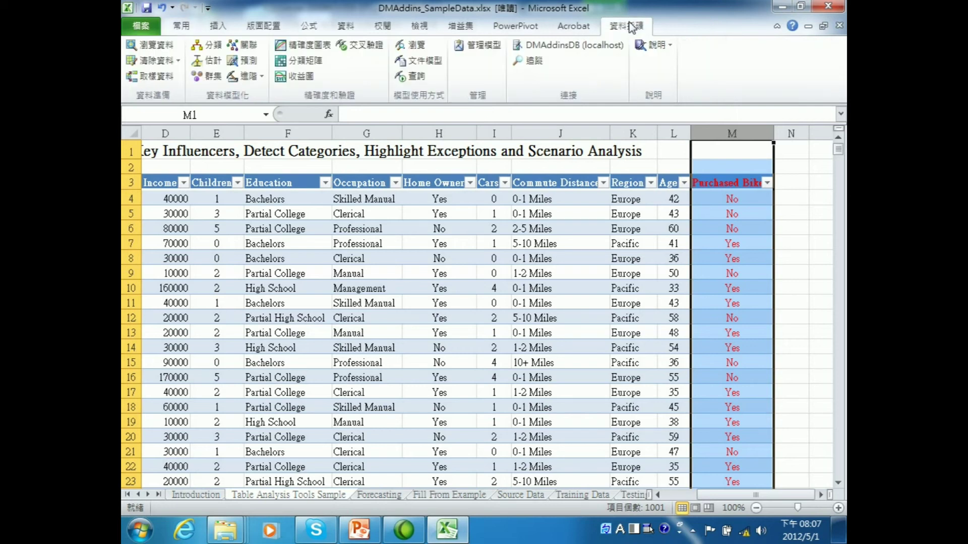
left_click(215, 47)
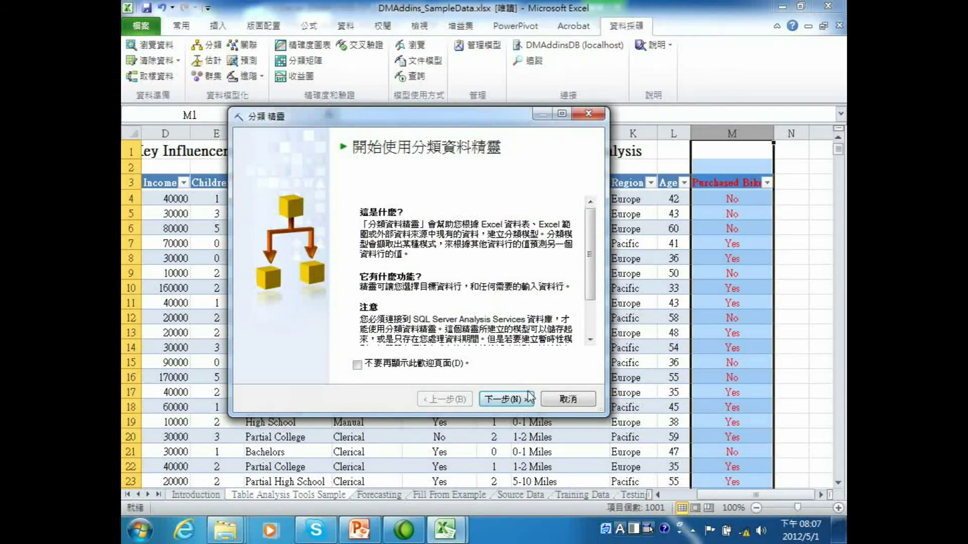
left_click(527, 398)
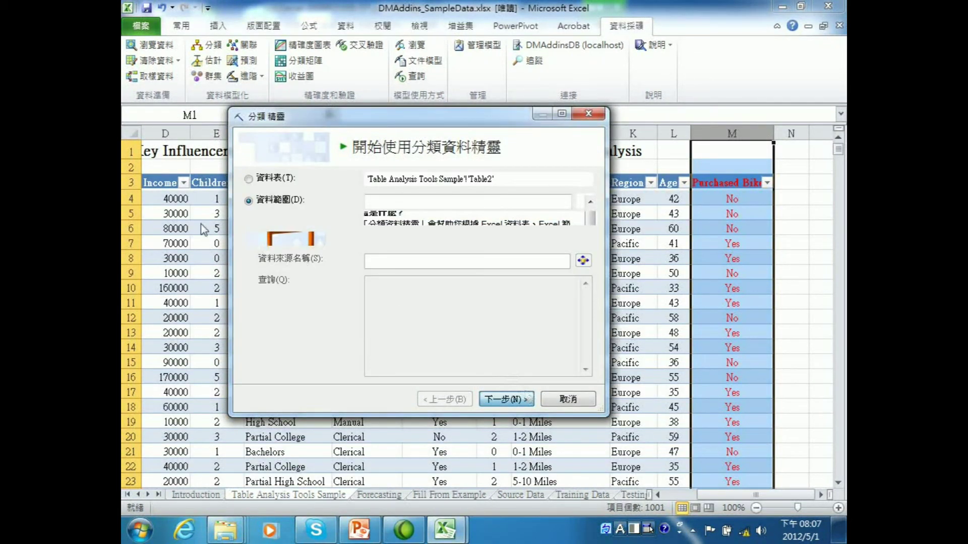
left_click(250, 178)
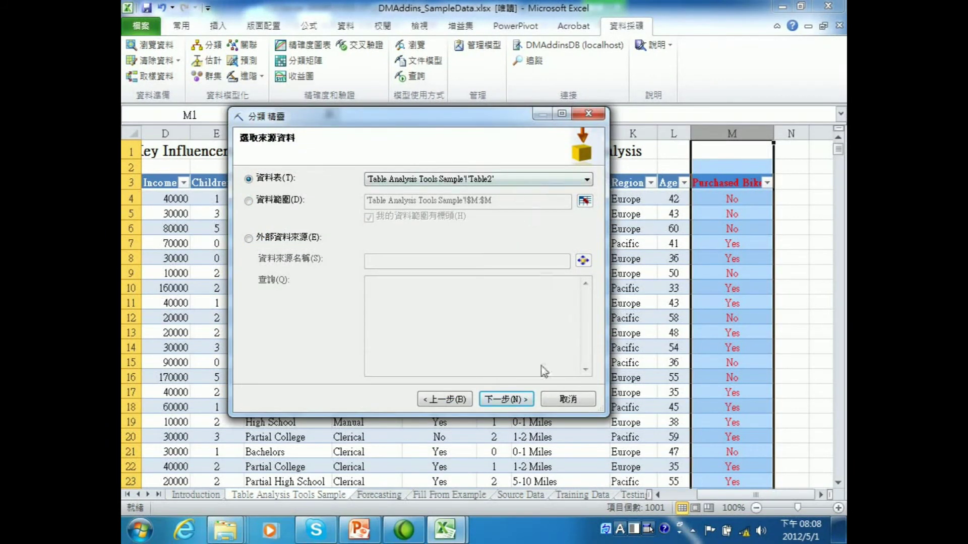
left_click(530, 399)
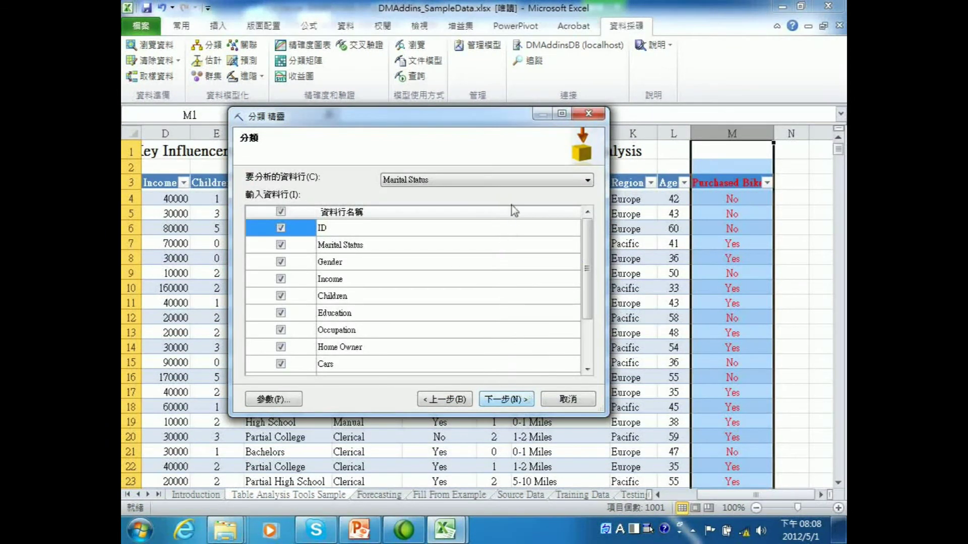
Set Purchased Bike as the column to analyze and exclude ID and Purchased Bike from the input columns
left_click(588, 181)
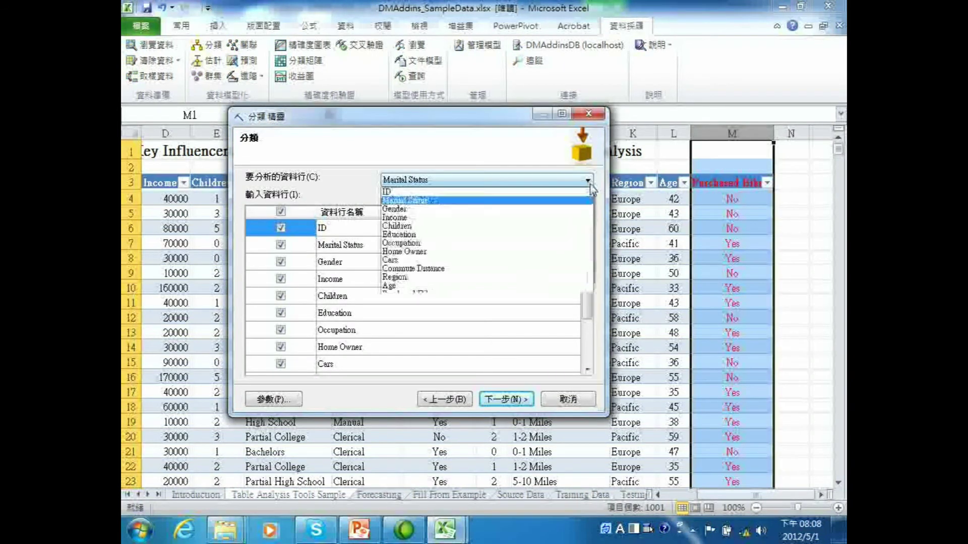
left_click(516, 294)
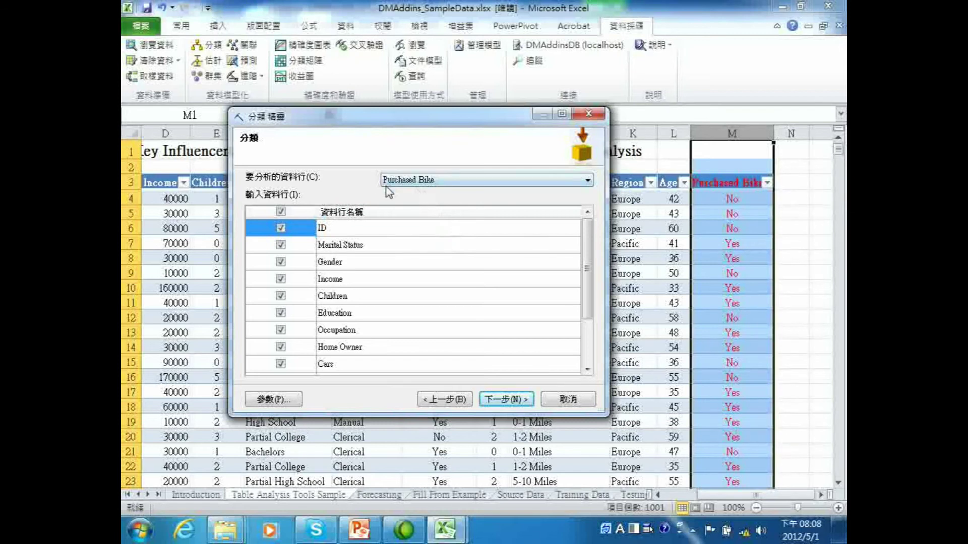
left_click(280, 229)
left_click_drag(586, 246, 587, 289)
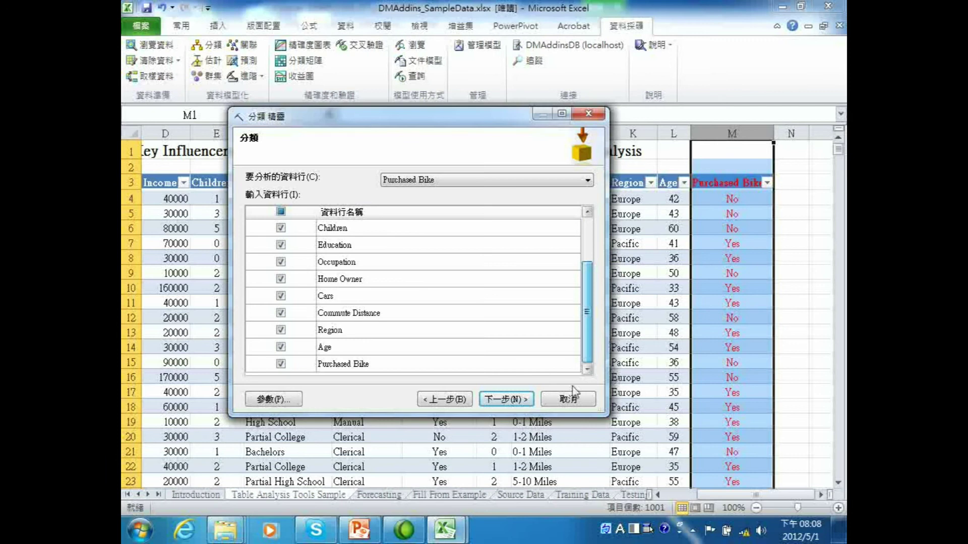
left_click(281, 365)
scroll(433, 308, "up", 2)
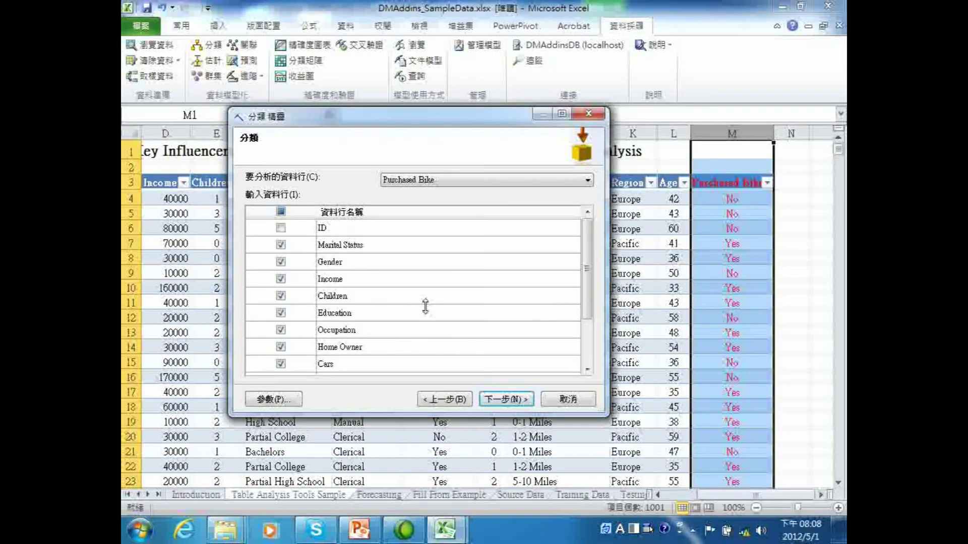
scroll(433, 310, "down", 2)
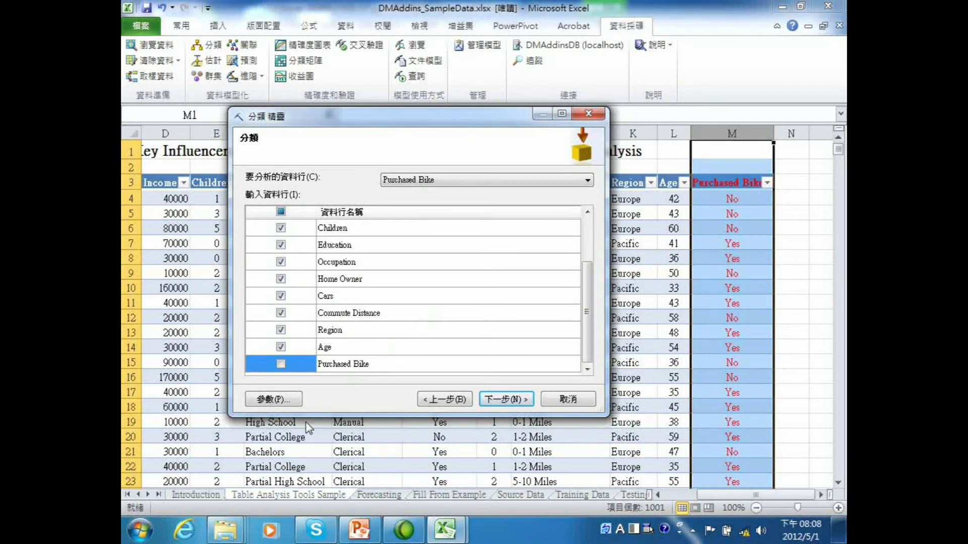
Open the algorithm parameters and choose Microsoft 決策樹 (Decision Trees) as the algorithm
left_click(282, 399)
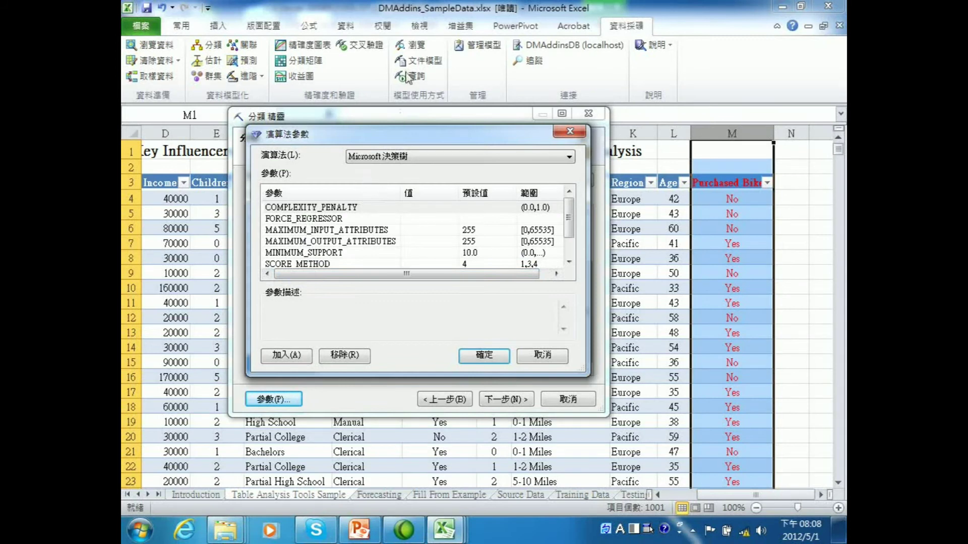
left_click(567, 157)
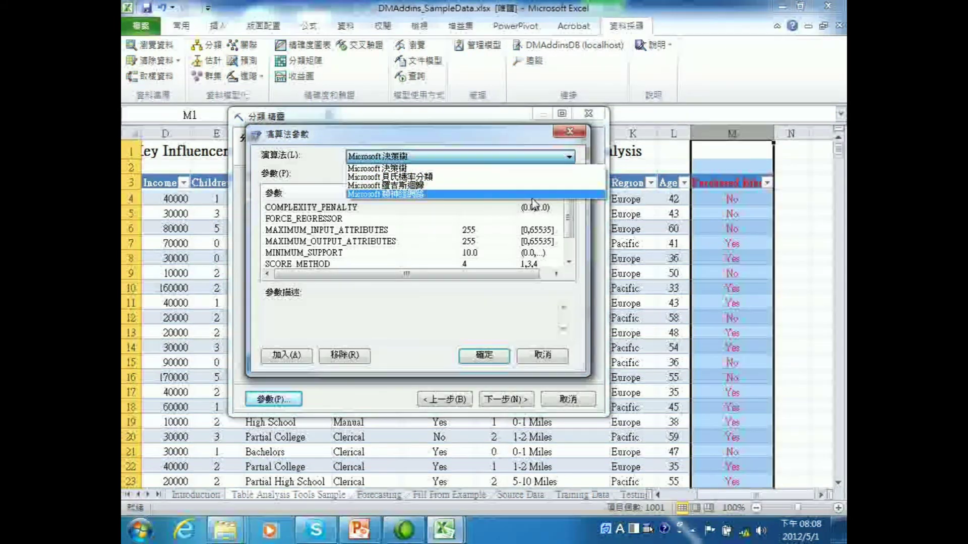
left_click(516, 170)
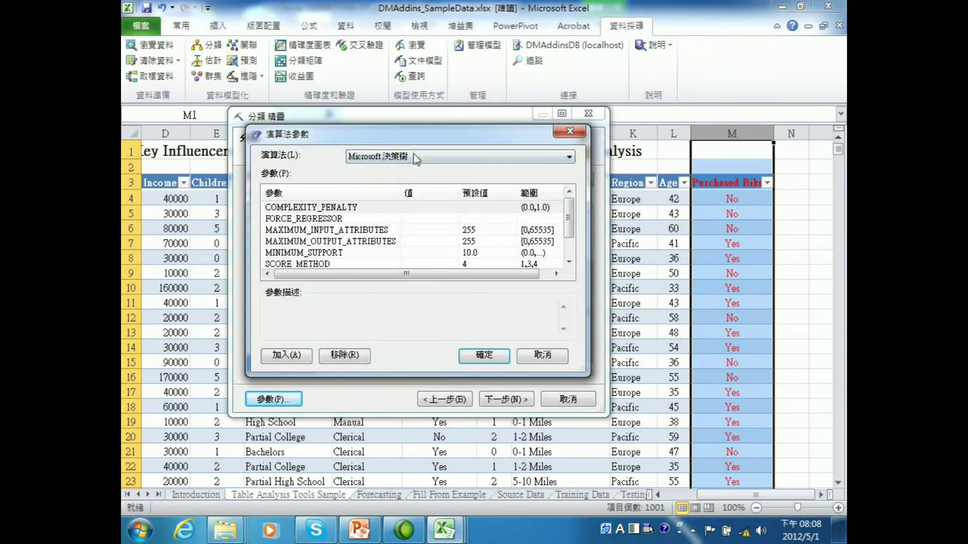
Read the descriptions of the COMPLEXITY_PENALTY, FORCE_REGRESSOR, MAXIMUM_INPUT_ATTRIBUTES, MAXIMUM_OUTPUT_ATTRIBUTES and MINIMUM_SUPPORT parameters
left_click(406, 207)
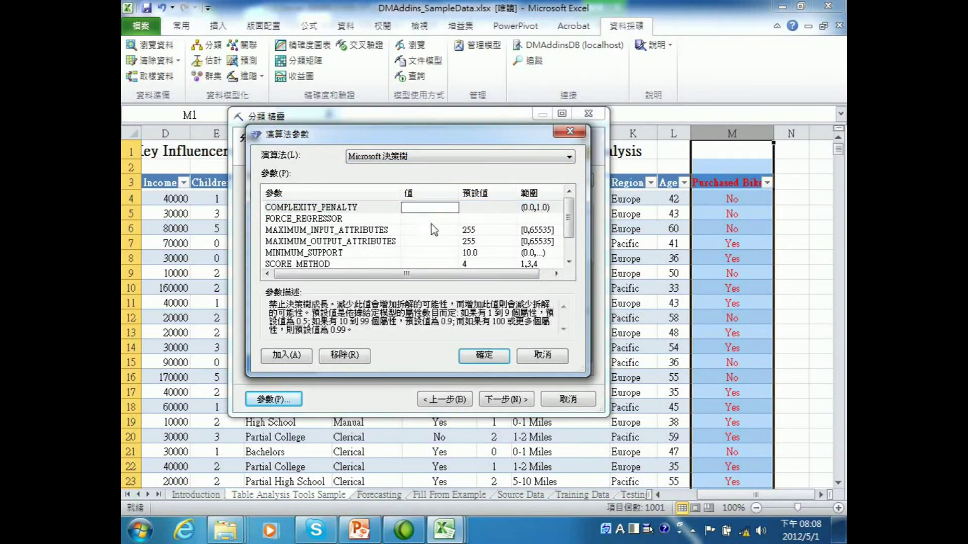
left_click(358, 207)
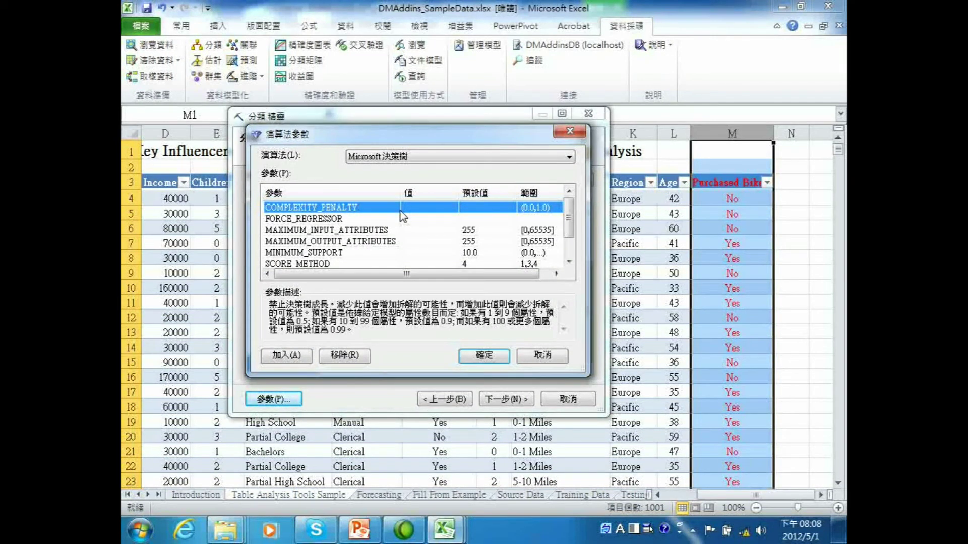
left_click(379, 218)
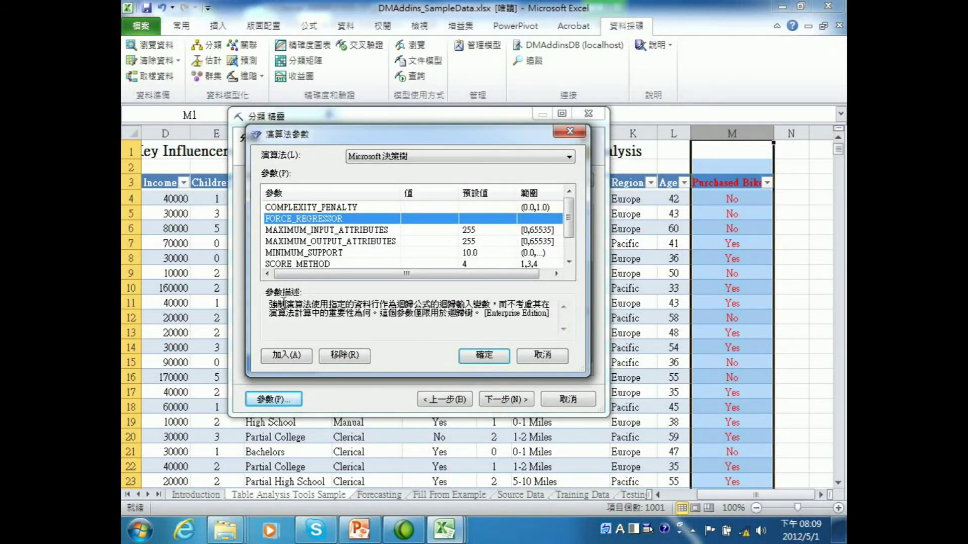
left_click_drag(268, 304, 555, 324)
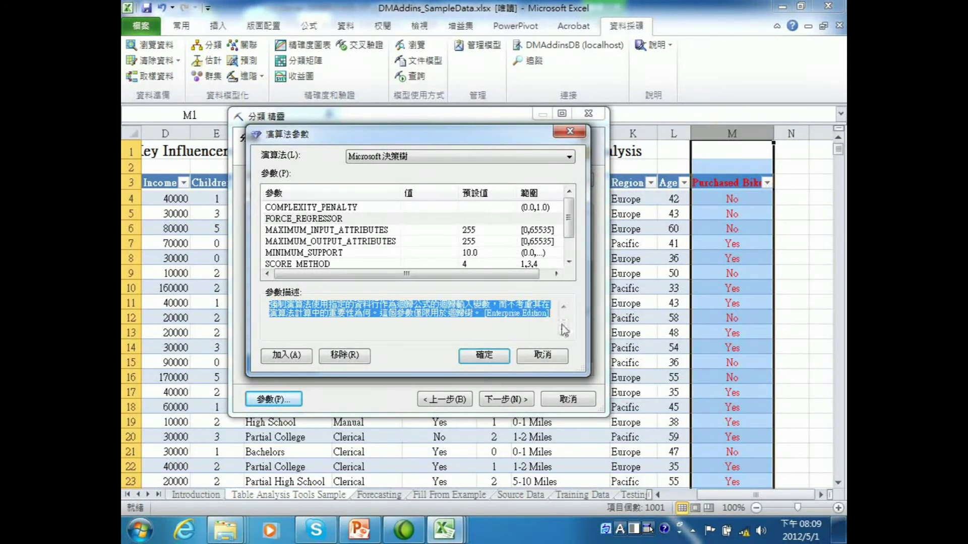
left_click(452, 334)
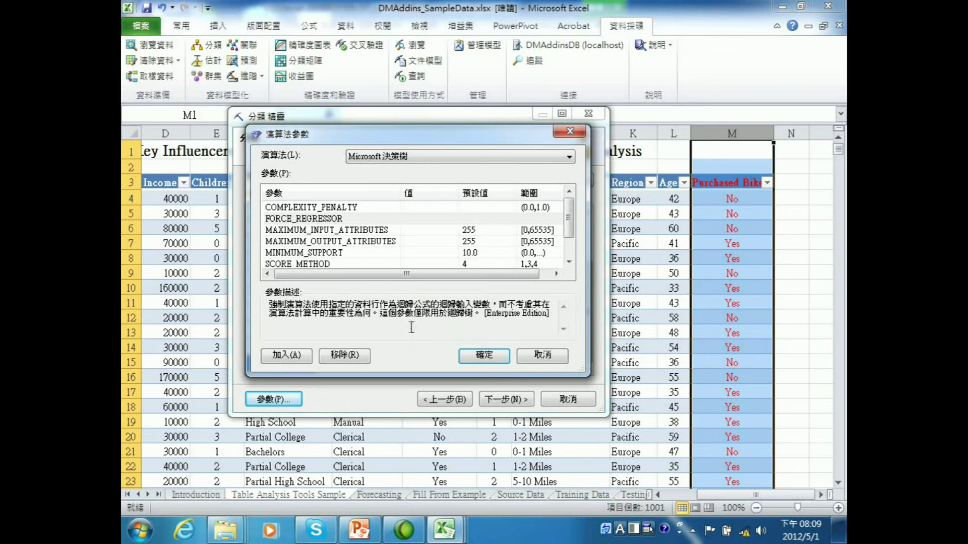
left_click_drag(447, 316, 476, 320)
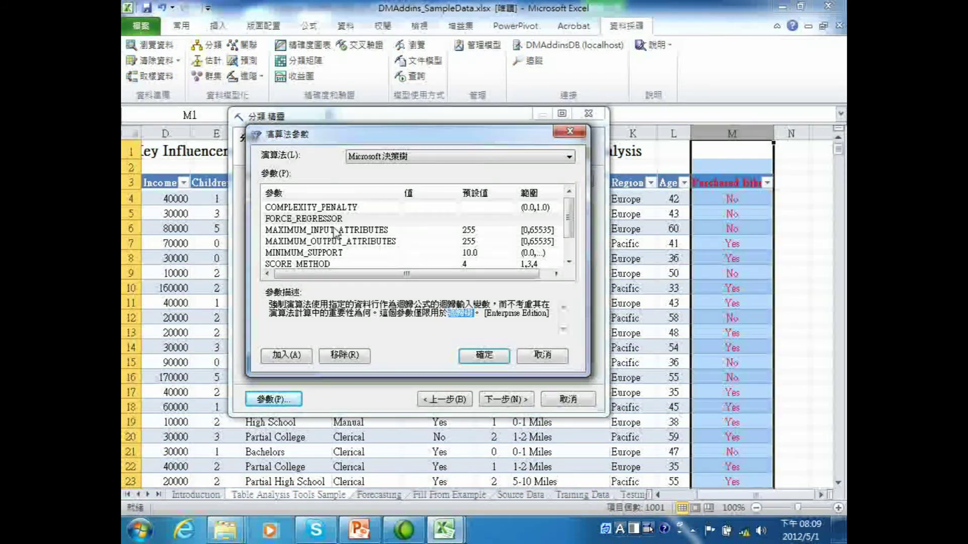
left_click(335, 230)
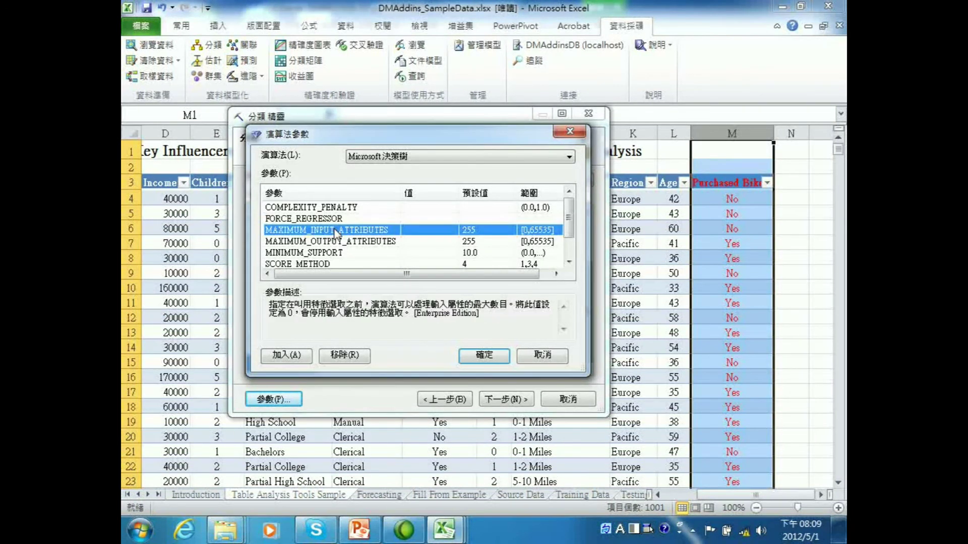
left_click(351, 245)
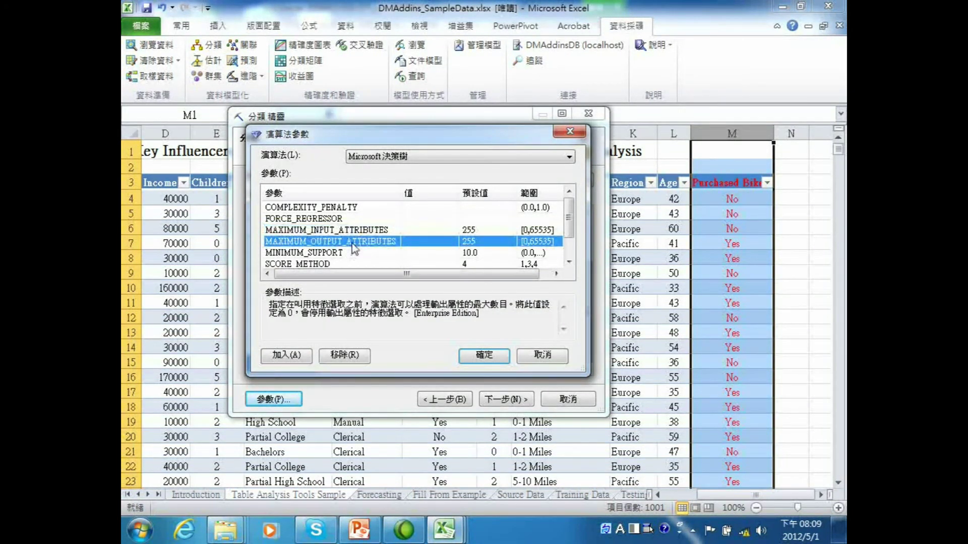
left_click(349, 253)
scroll(353, 255, "down", 1)
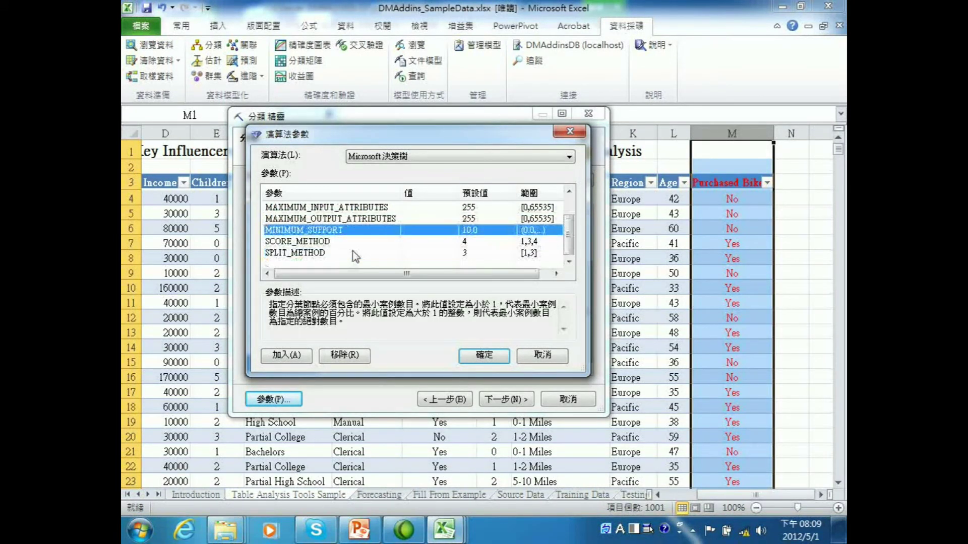
Examine the available methods in the descriptions of the SCORE_METHOD and SPLIT_METHOD parameters
left_click(323, 242)
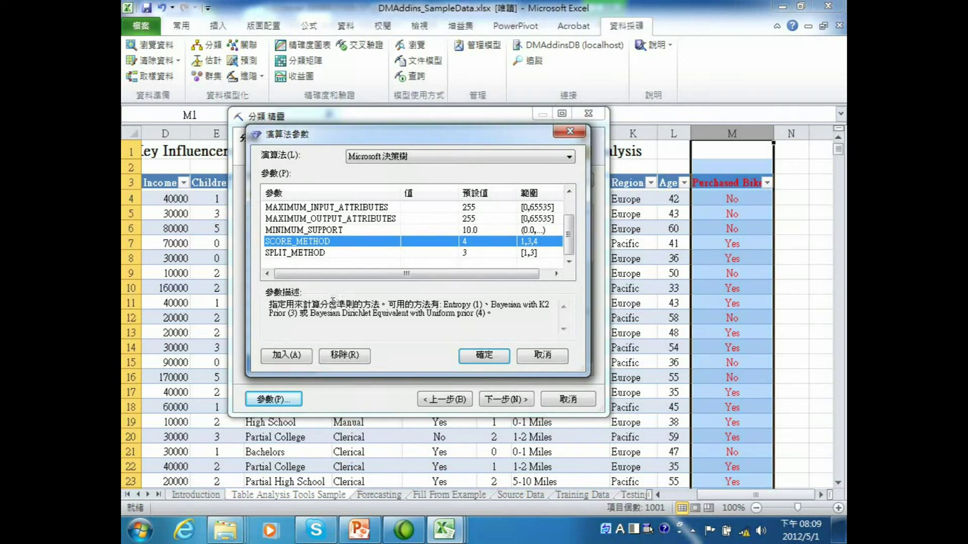
left_click_drag(442, 304, 502, 305)
left_click(381, 312)
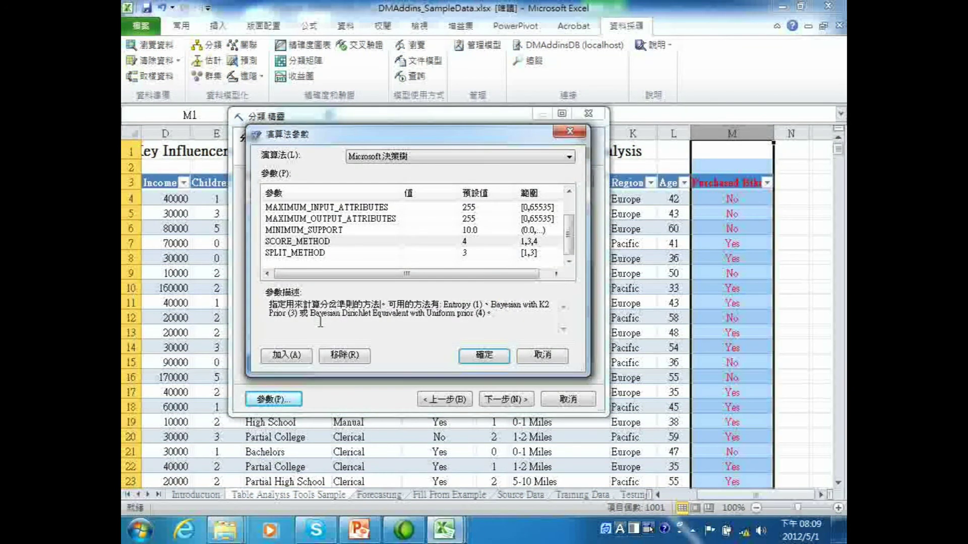
left_click_drag(320, 316, 495, 327)
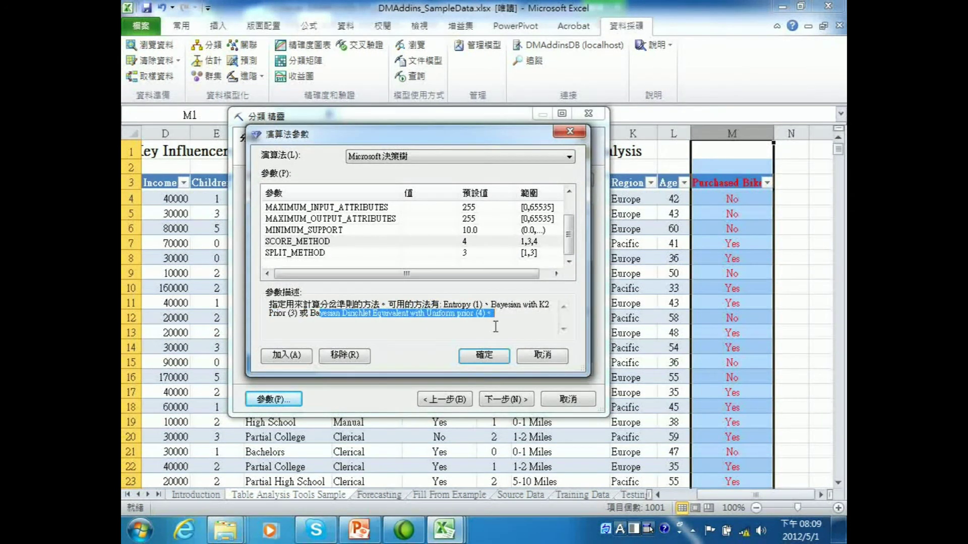
left_click(440, 311)
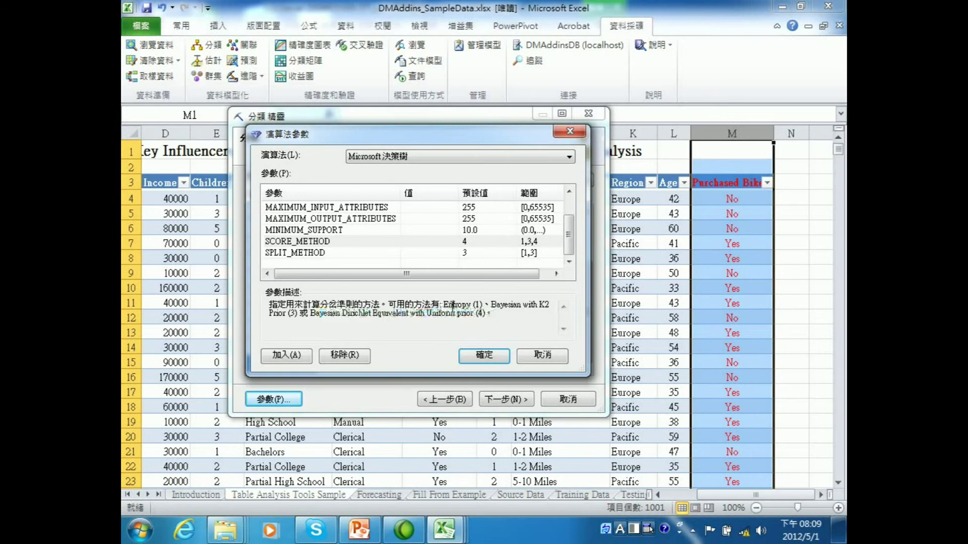
left_click(308, 253)
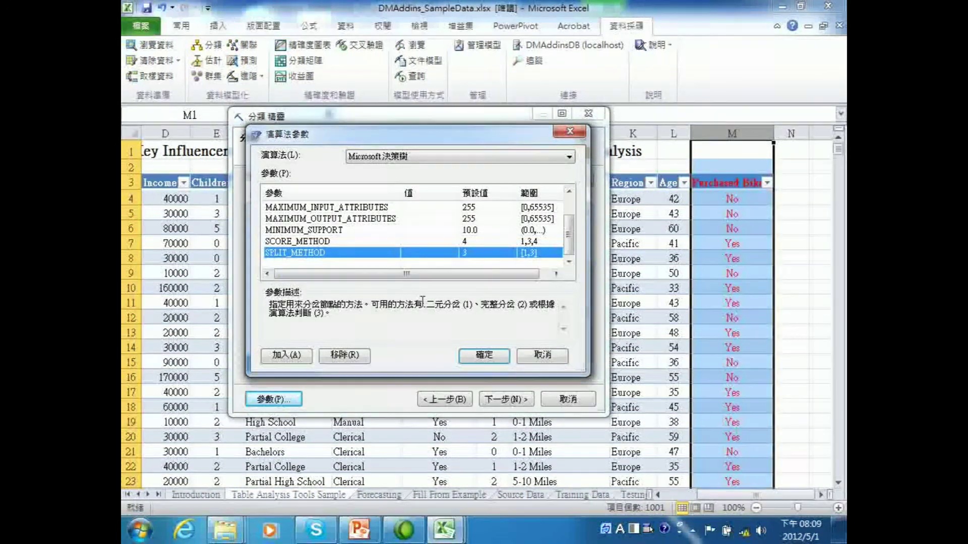
Examine the binary, complete and algorithm-determined split options in the SPLIT_METHOD parameter description
left_click_drag(426, 306, 467, 306)
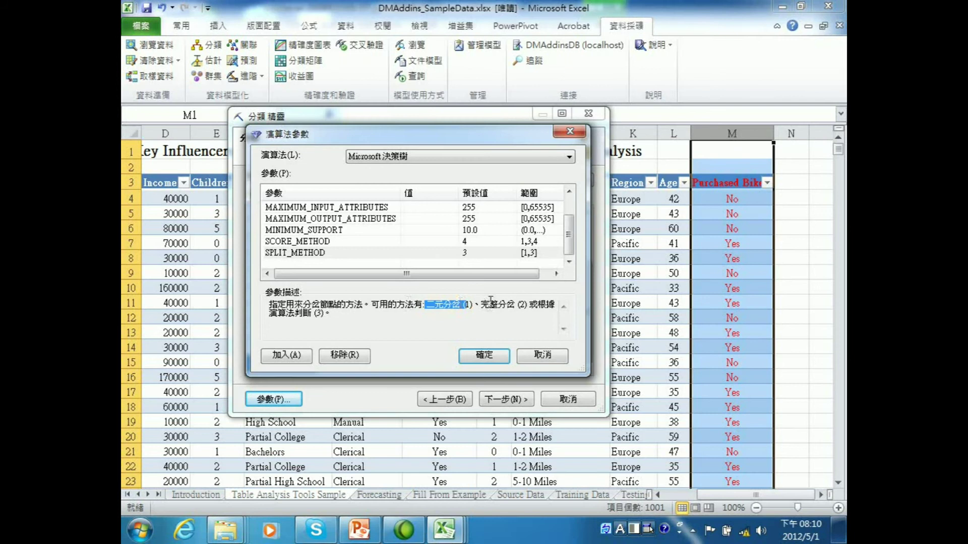
left_click_drag(482, 305, 531, 305)
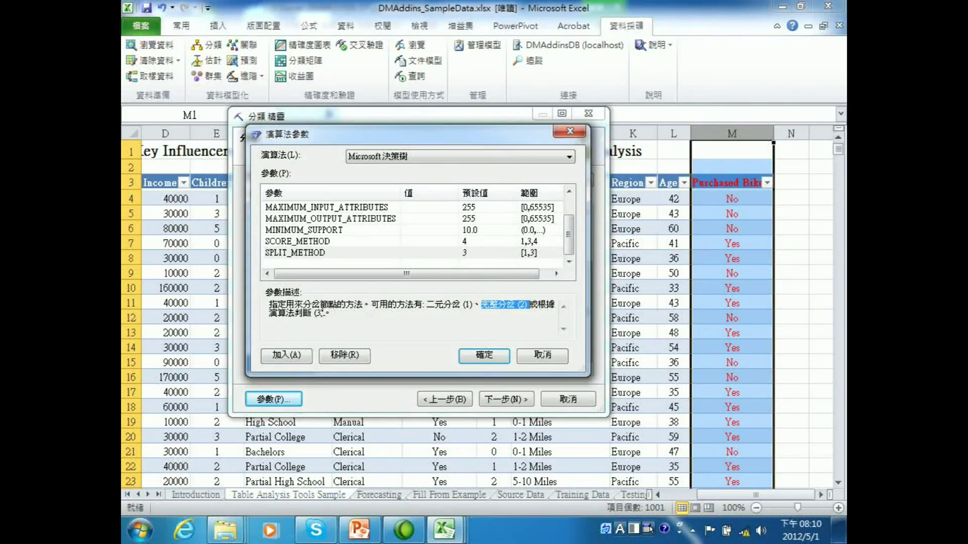
left_click_drag(316, 313, 270, 314)
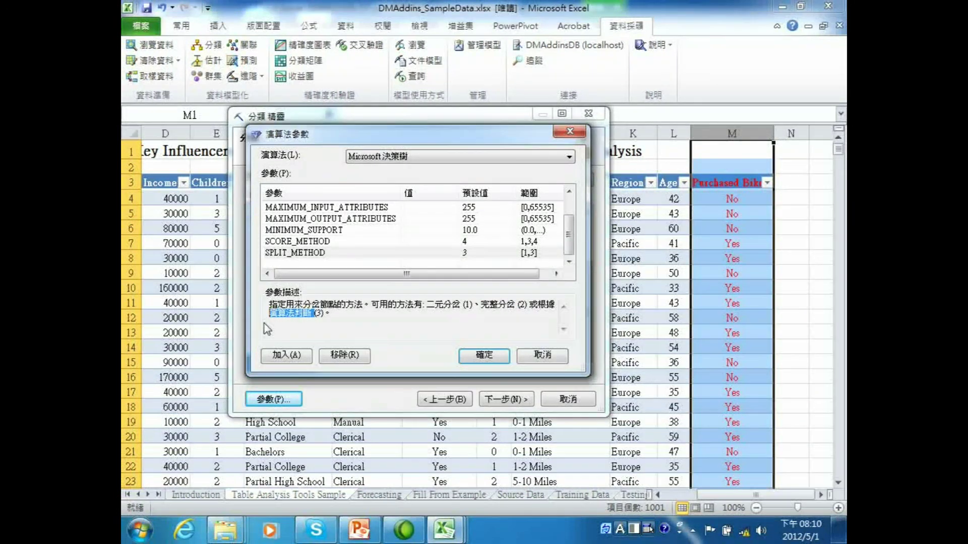
left_click_drag(538, 305, 552, 311)
left_click_drag(427, 305, 549, 315)
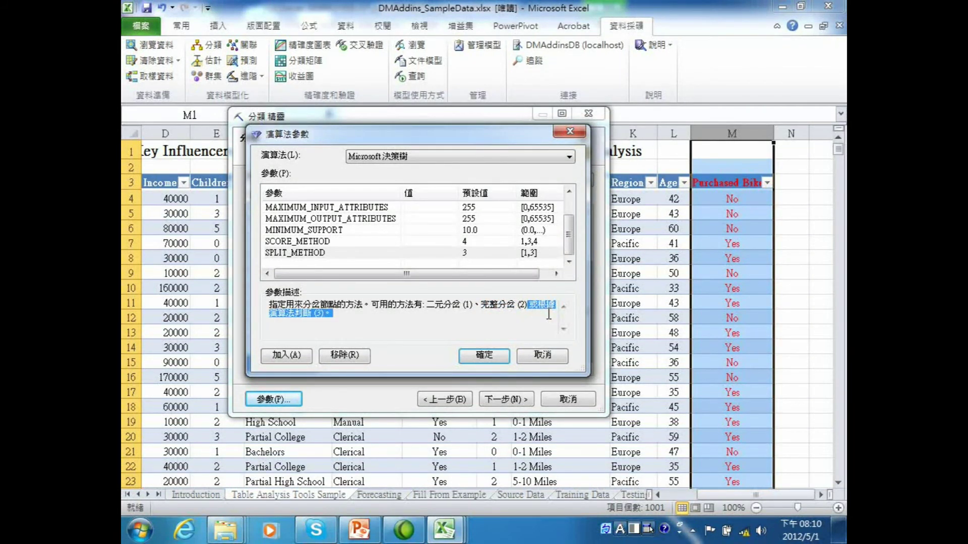
left_click_drag(425, 306, 464, 298)
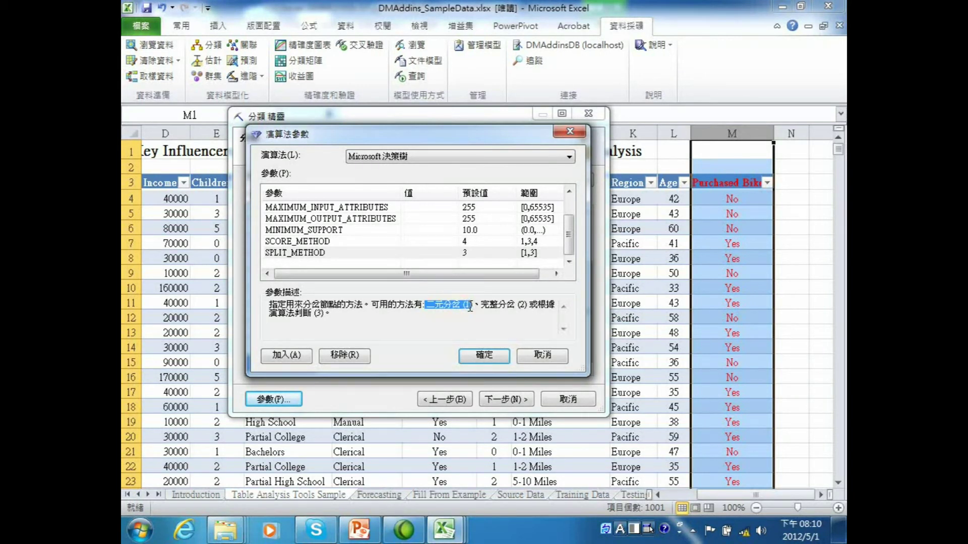
left_click_drag(482, 302, 514, 308)
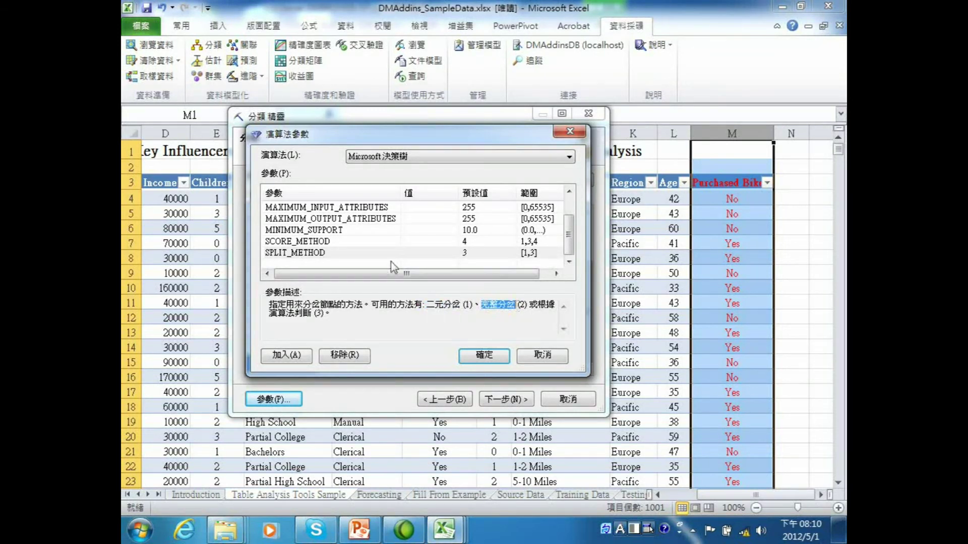
left_click(361, 253)
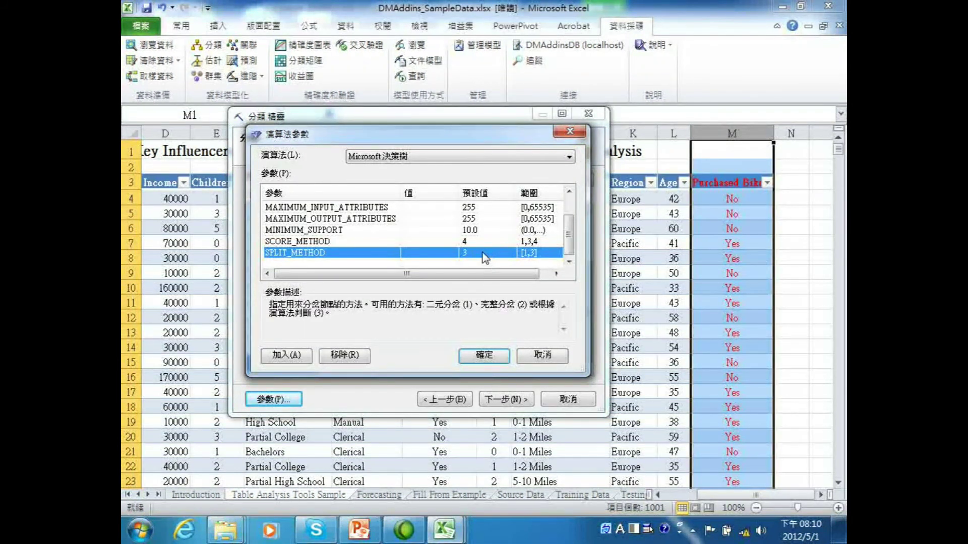
Accept the algorithm parameters and build the Purchased Bike classification model with 30 percent test data and the default structure and model names
left_click(477, 360)
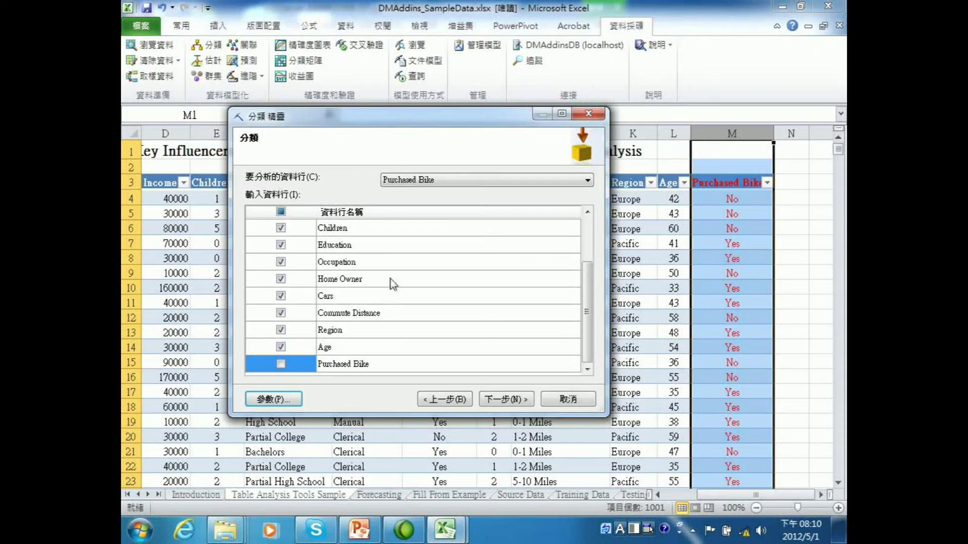
left_click_drag(584, 317, 388, 247)
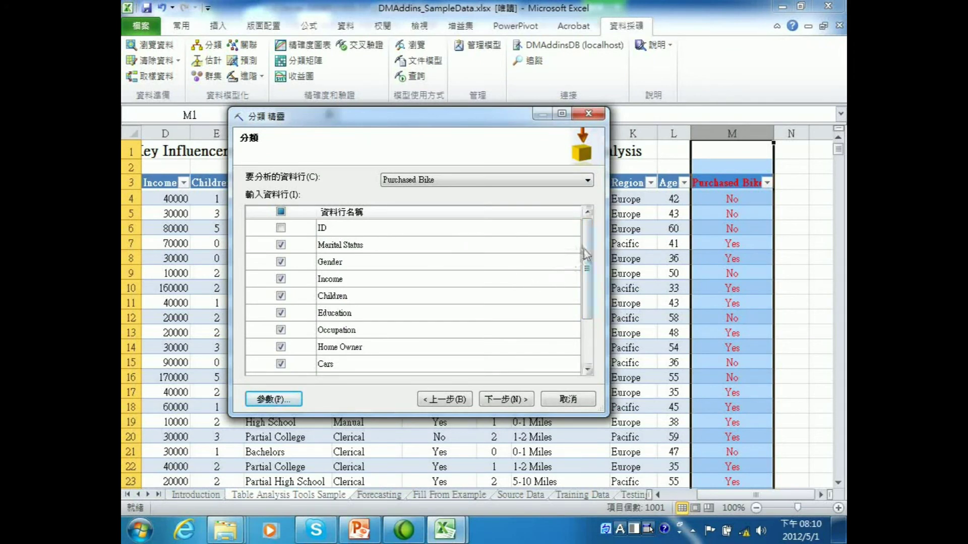
left_click_drag(584, 249, 586, 294)
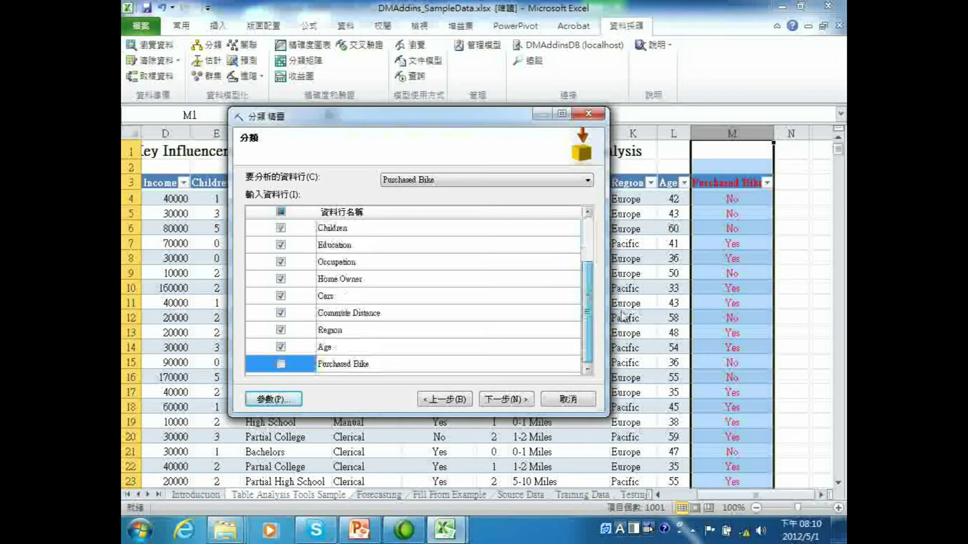
left_click(510, 403)
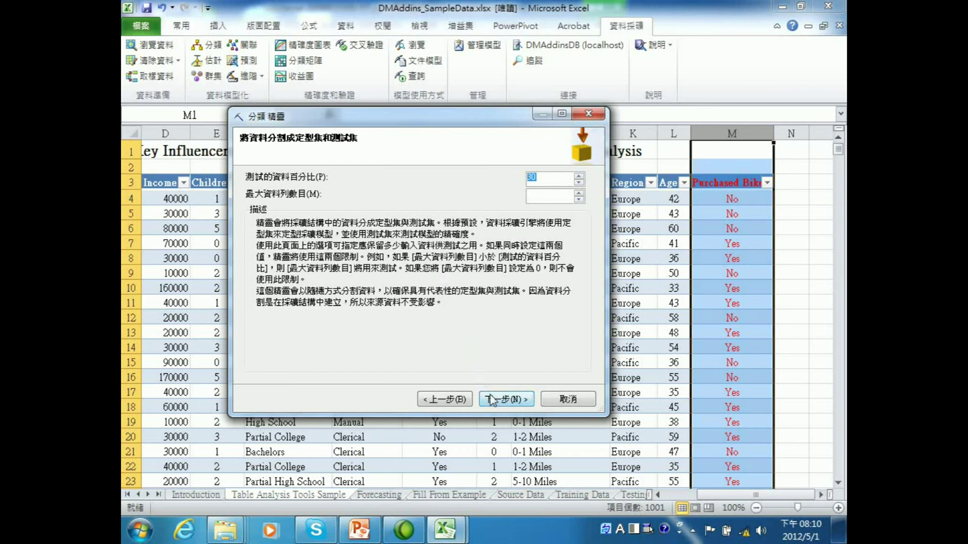
left_click(506, 399)
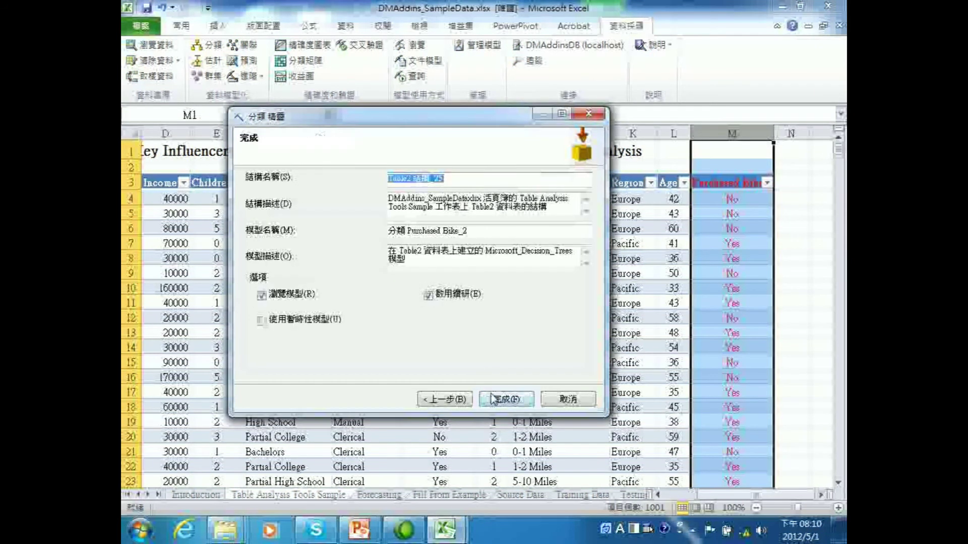
left_click(518, 404)
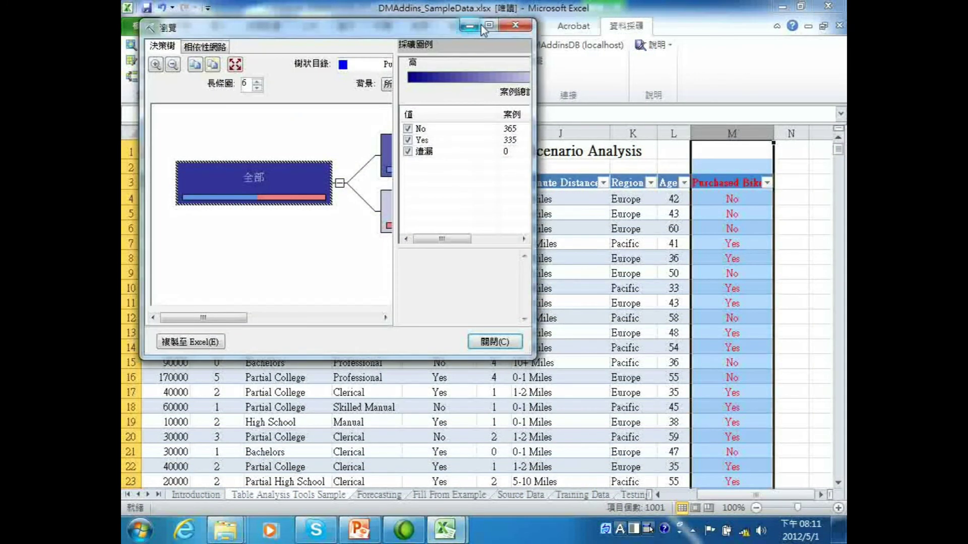
Maximize the model browser and inspect the case distribution of the root node and both Age nodes
left_click(487, 25)
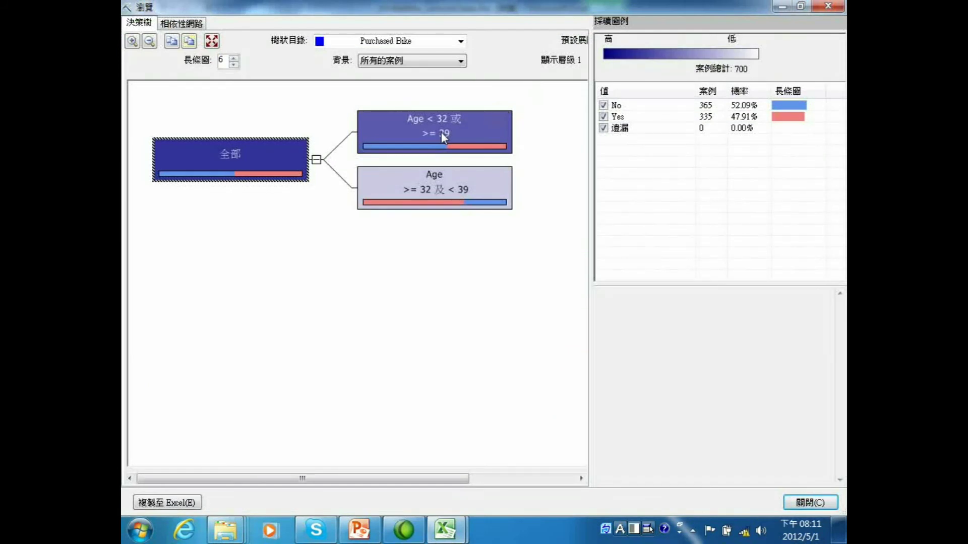
left_click(415, 174)
left_click(256, 149)
left_click(366, 126)
left_click(396, 190)
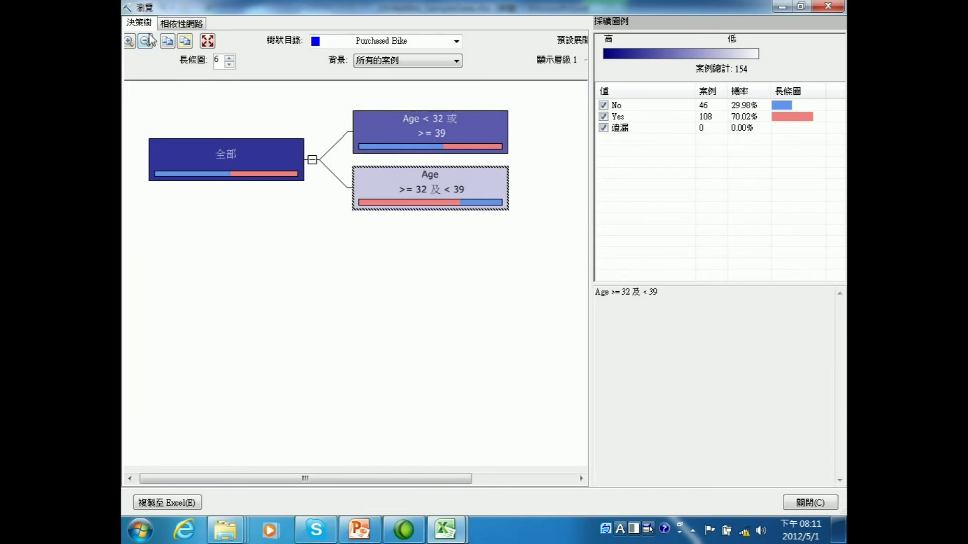
View the dependency network, reposition the Age and Purchased Bike nodes and highlight the dependency of Purchased Bike
left_click(172, 23)
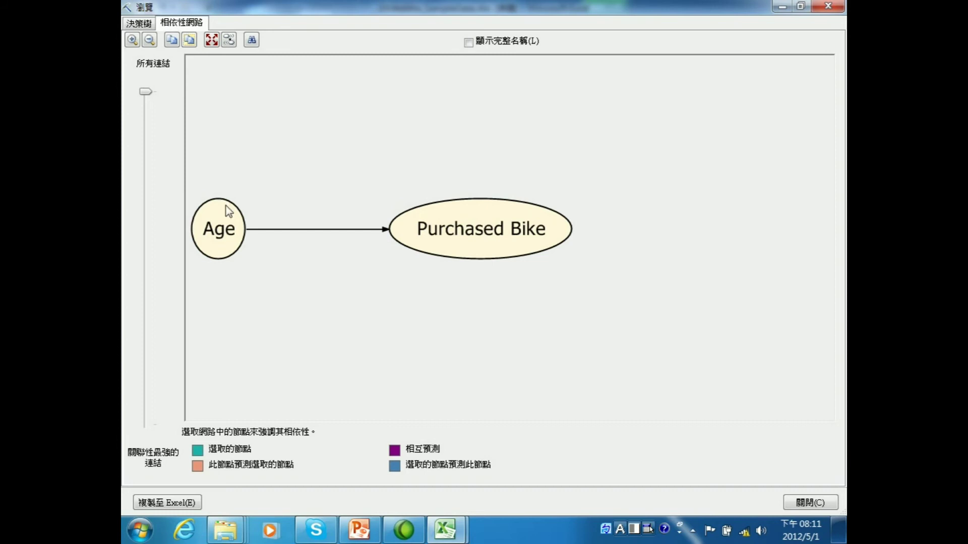
left_click_drag(224, 203, 318, 206)
left_click_drag(513, 247, 498, 276)
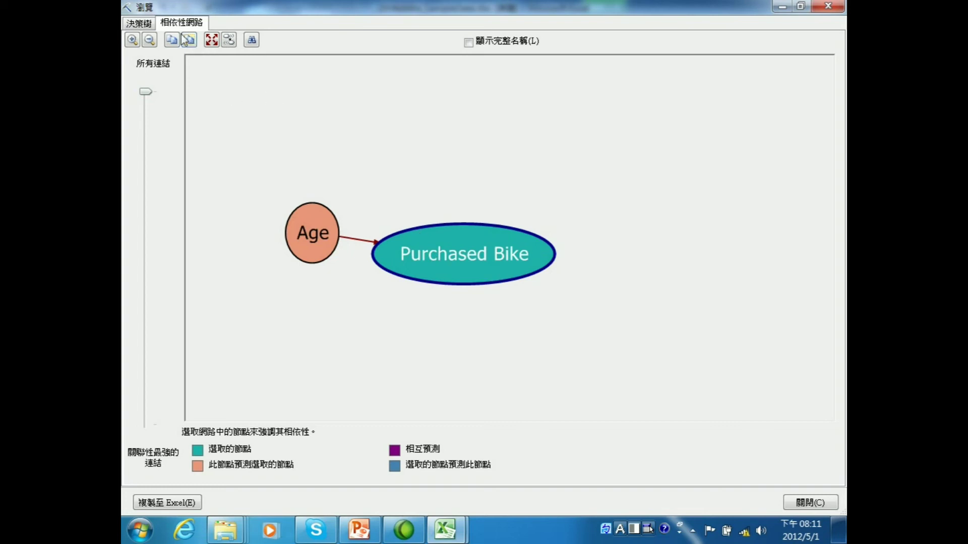
Return to the decision tree, widen its pane, collapse the tree to level 1 and expand the root node again
left_click(138, 23)
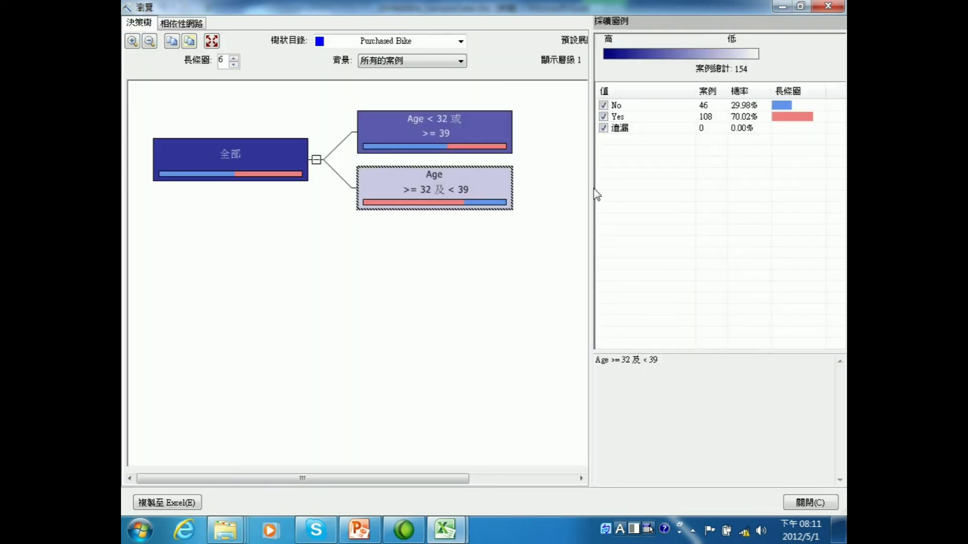
left_click_drag(595, 192, 641, 190)
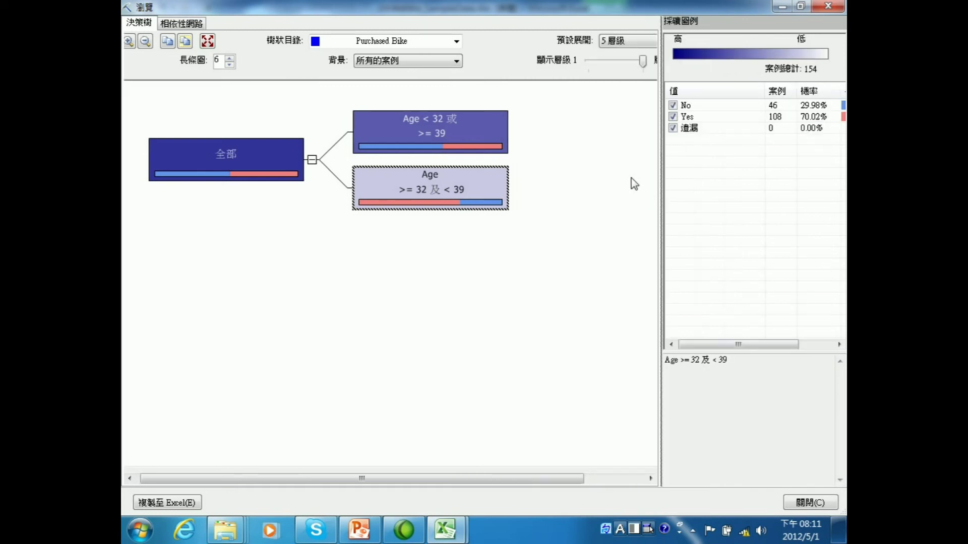
left_click(624, 61)
left_click(612, 61)
left_click(615, 61)
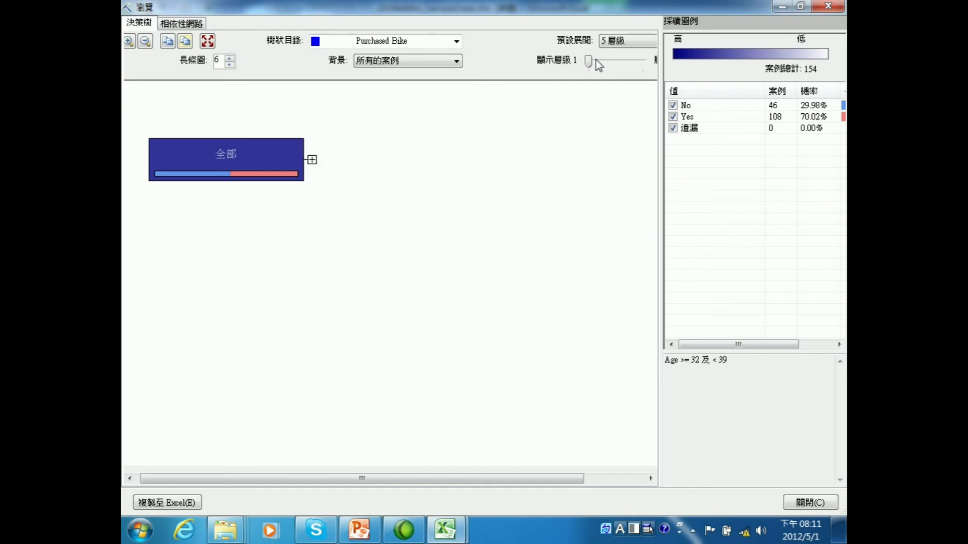
left_click(312, 160)
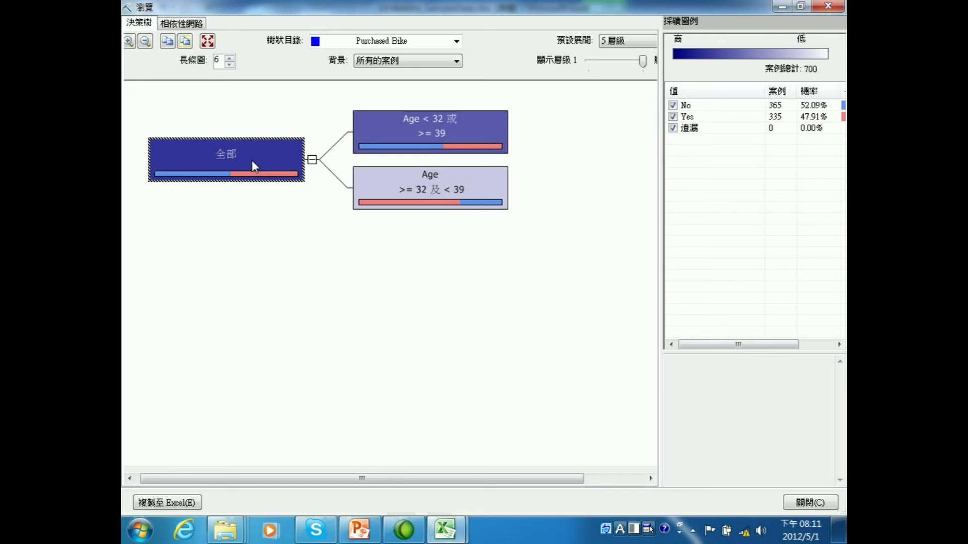
Compare the Yes and No cases and probabilities of the root, the "Age < 32 or >= 39" and the "Age >= 32 and < 39" nodes
left_click_drag(661, 184, 619, 196)
left_click(694, 107)
left_click(699, 117)
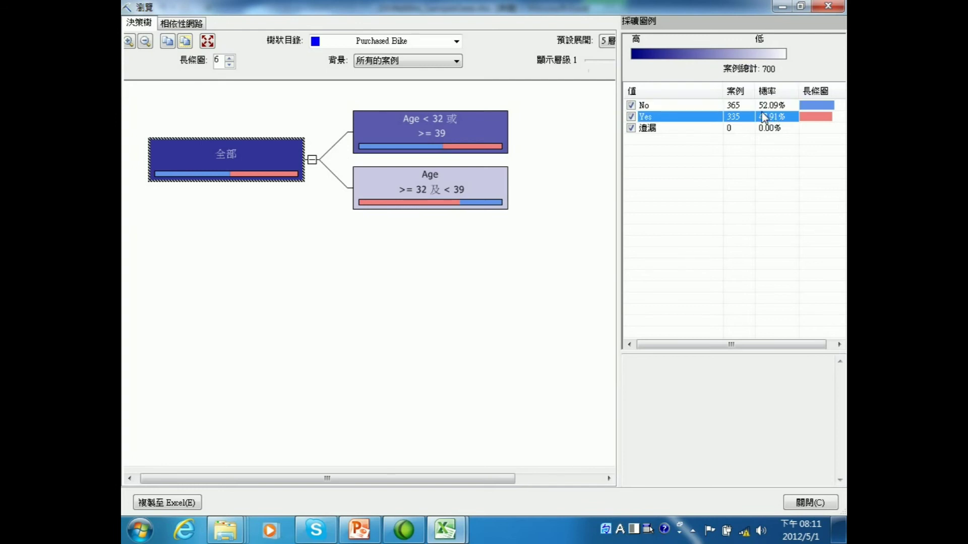
key("Up")
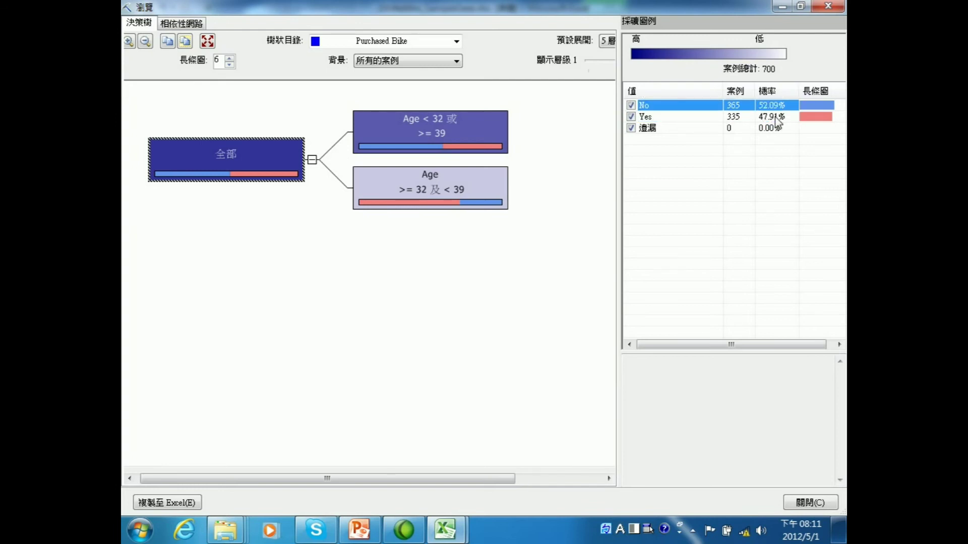
left_click(776, 117)
left_click(437, 131)
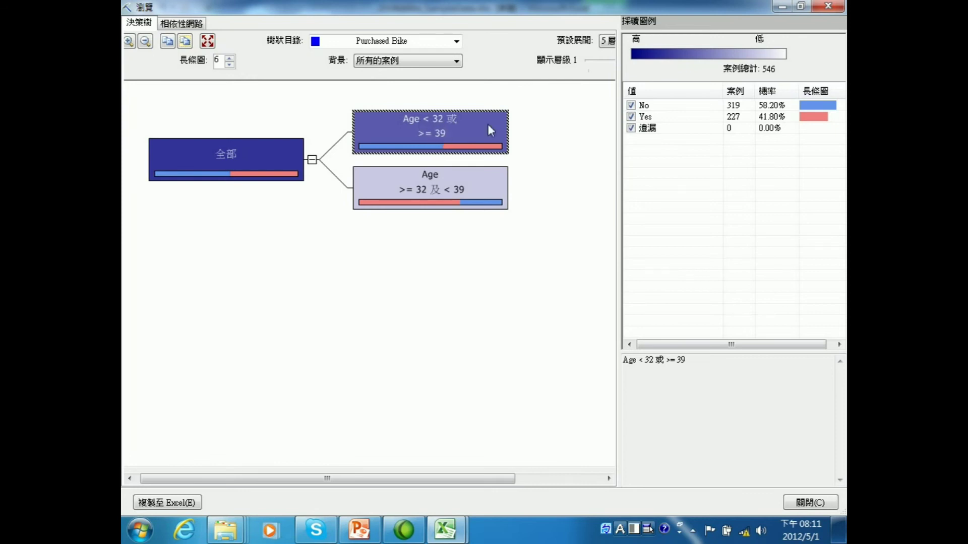
left_click(765, 105)
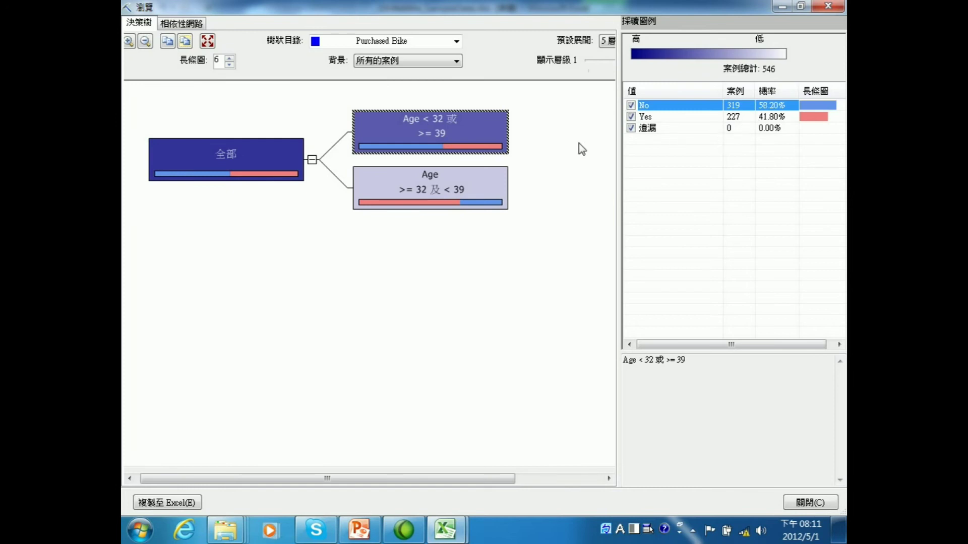
left_click(411, 202)
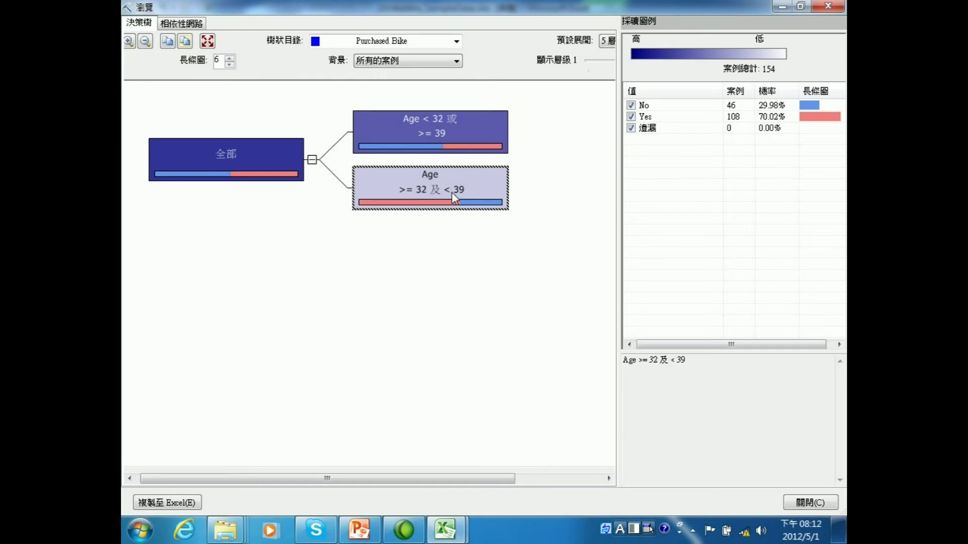
left_click(641, 119)
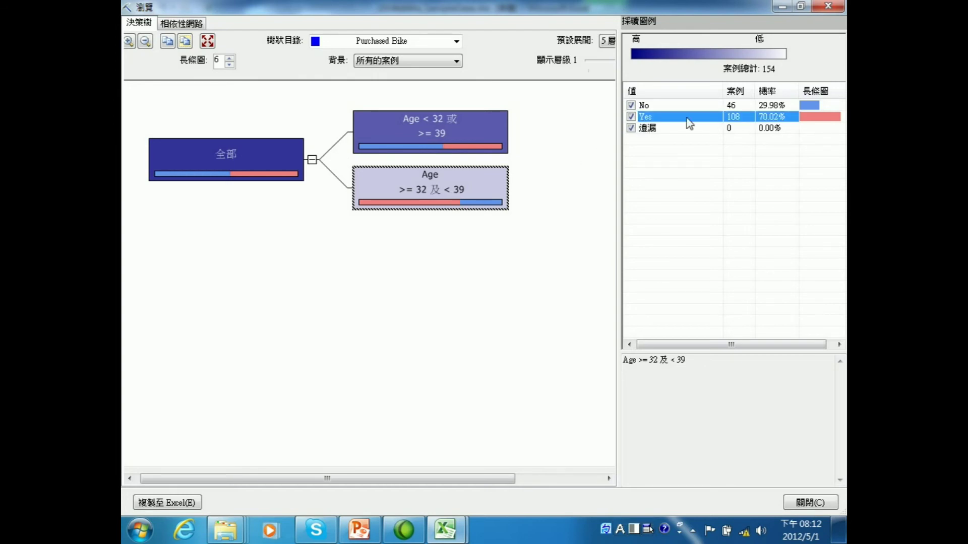
left_click(630, 117)
Return to the sample workbook and start the Estimate wizard with 'Table Analysis Tools Sample'!'Table2' as the source table
mouse_move(445, 531)
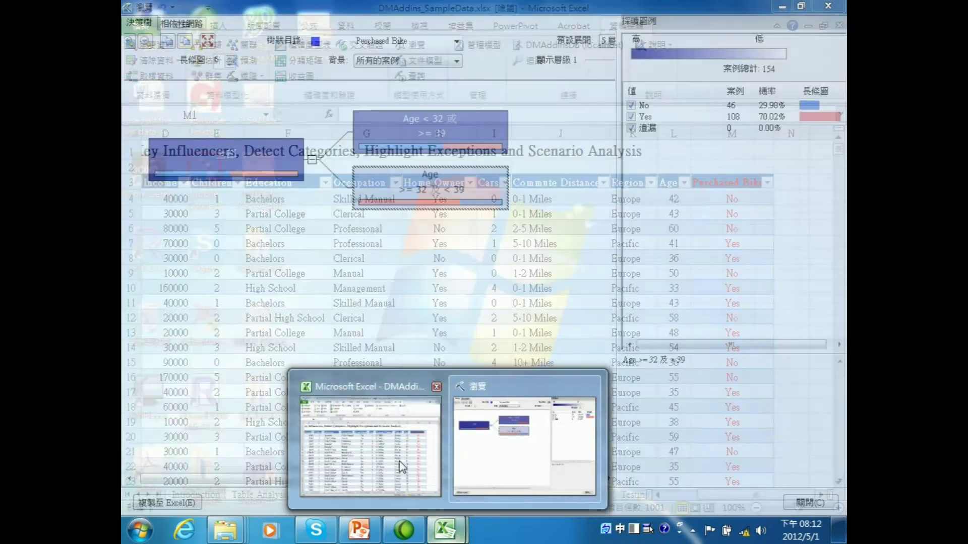
left_click(400, 466)
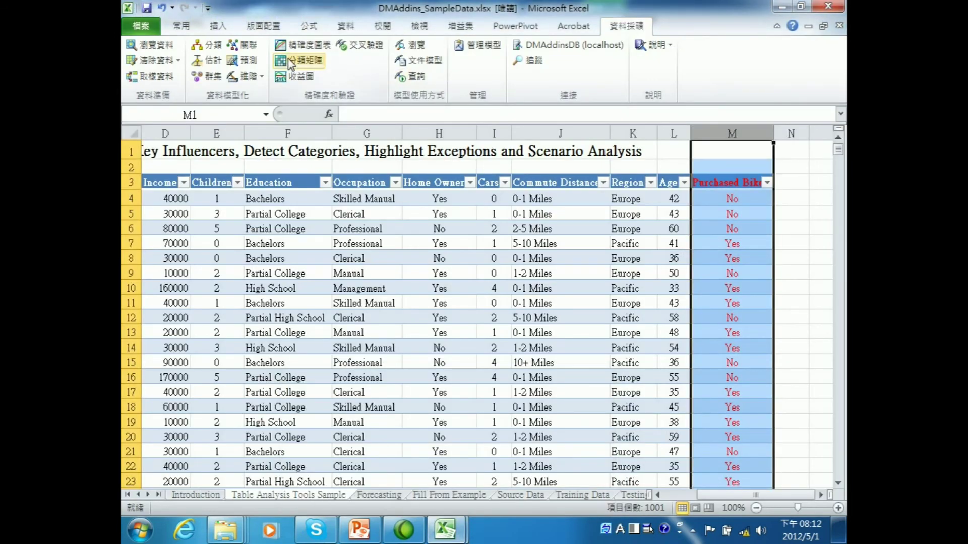
left_click(213, 64)
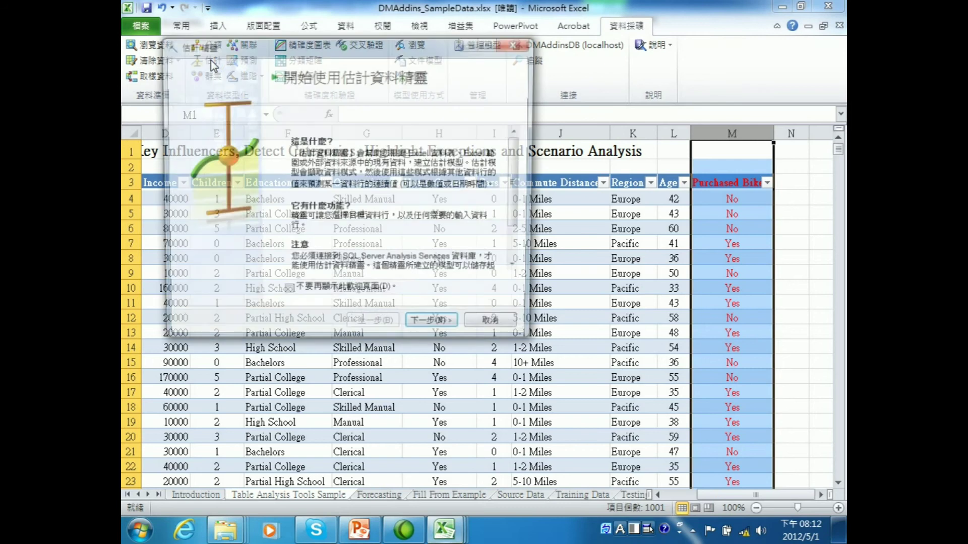
left_click(434, 329)
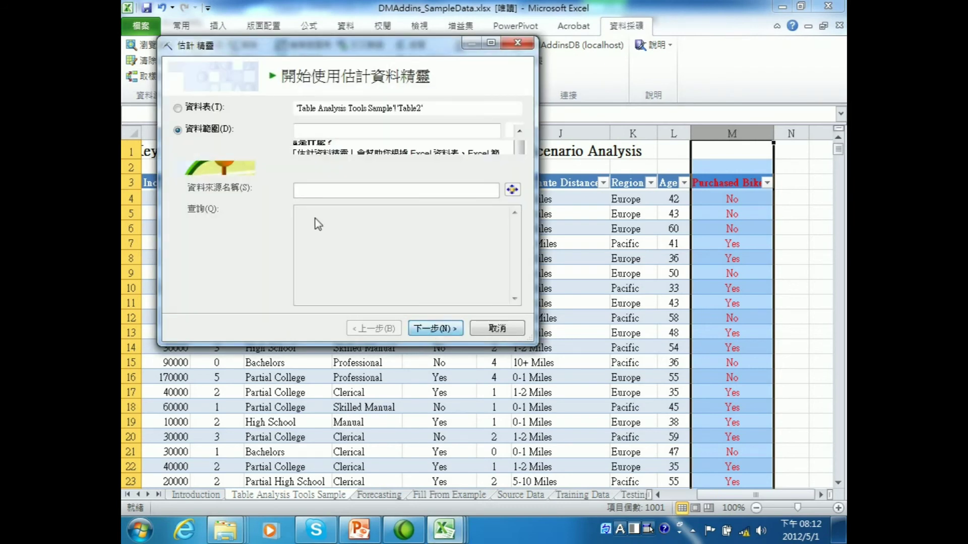
left_click(177, 109)
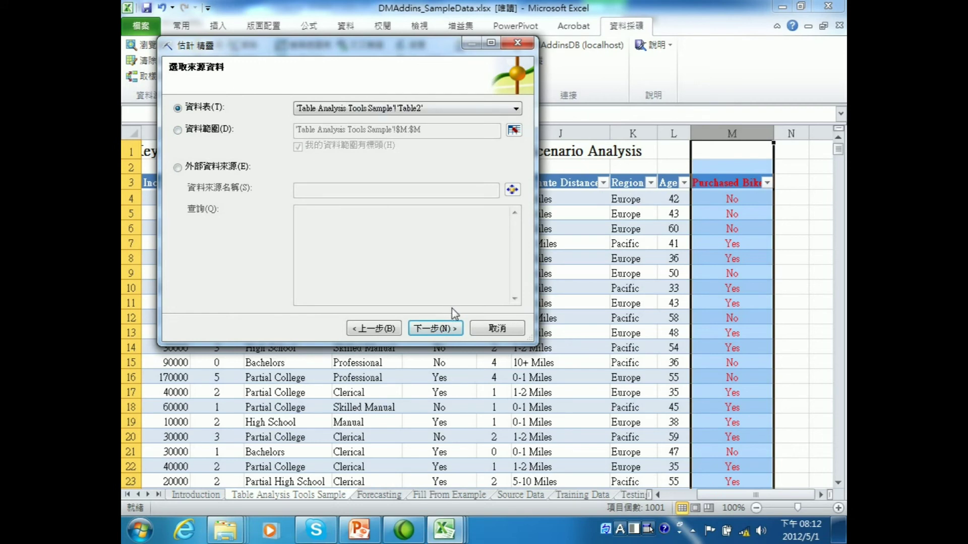
left_click(436, 328)
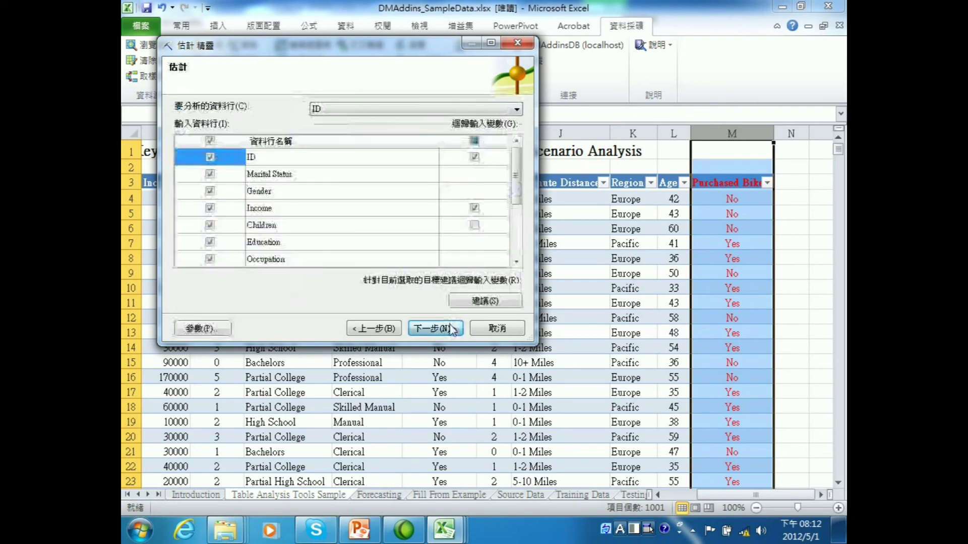
Review the columns available for analysis and the Microsoft Decision Trees parameters in the Estimate wizard, and cancel the wizard
left_click(516, 109)
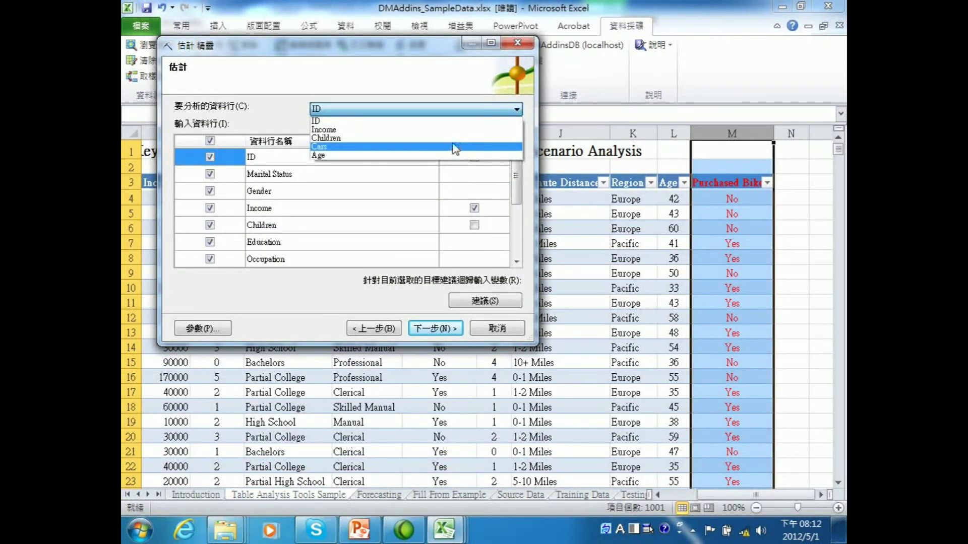
left_click(204, 334)
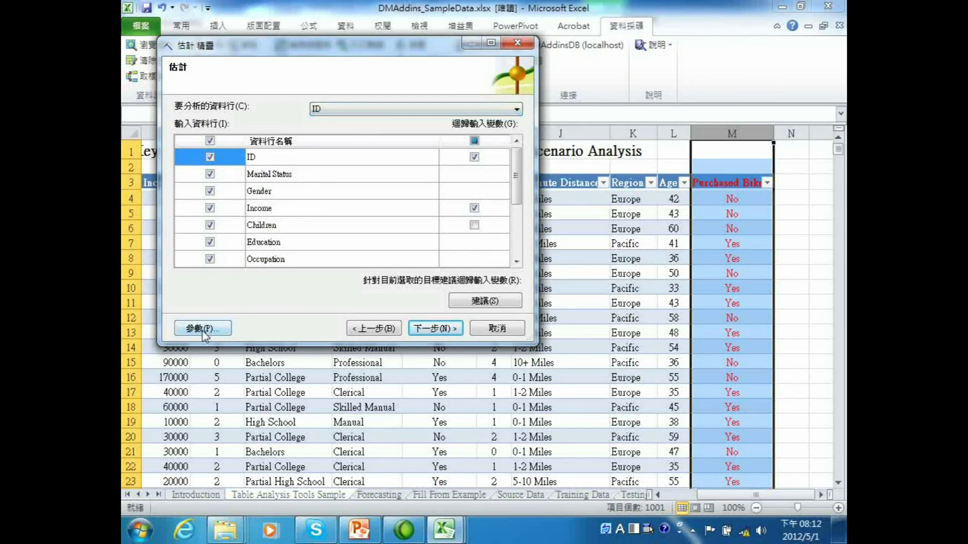
left_click(203, 329)
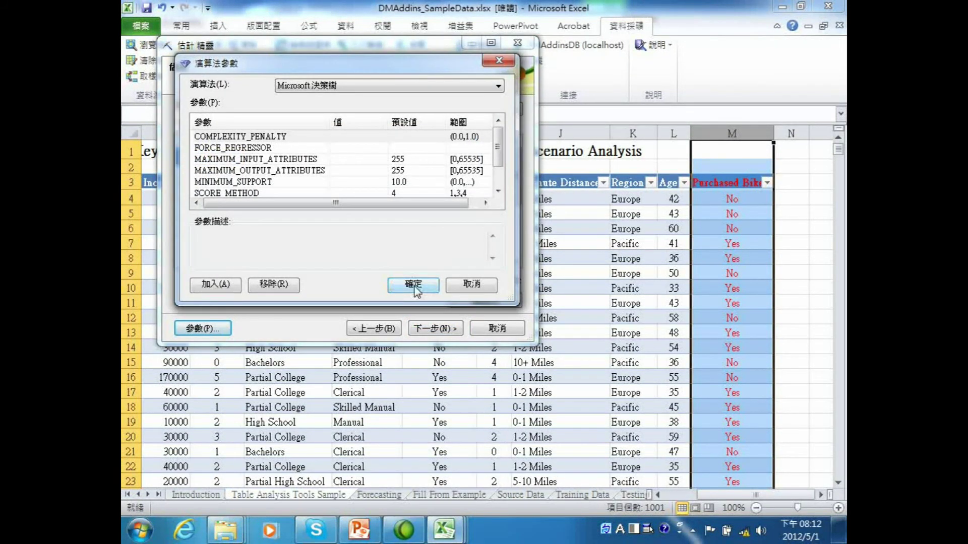
left_click(413, 285)
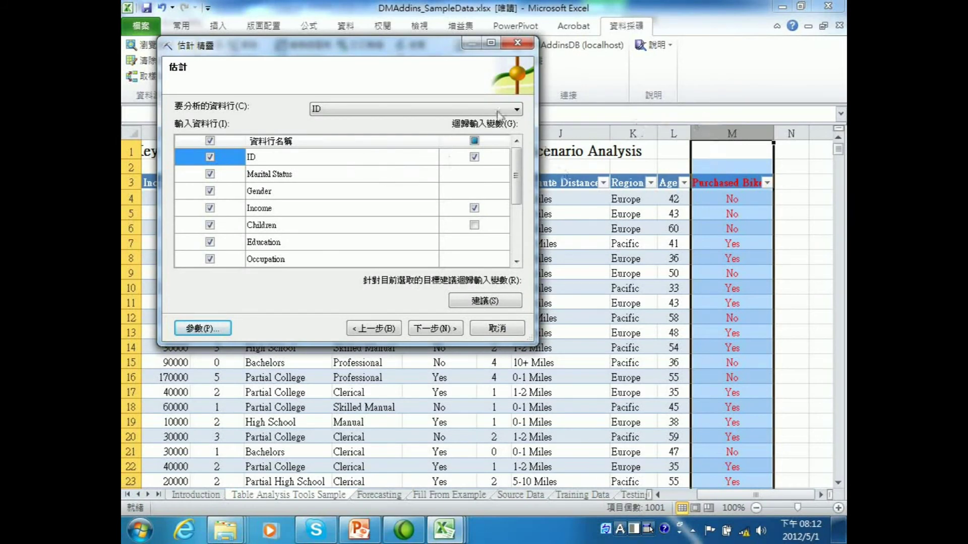
mouse_move(516, 176)
left_mouse_down()
mouse_move(518, 226)
mouse_move(517, 171)
left_mouse_up()
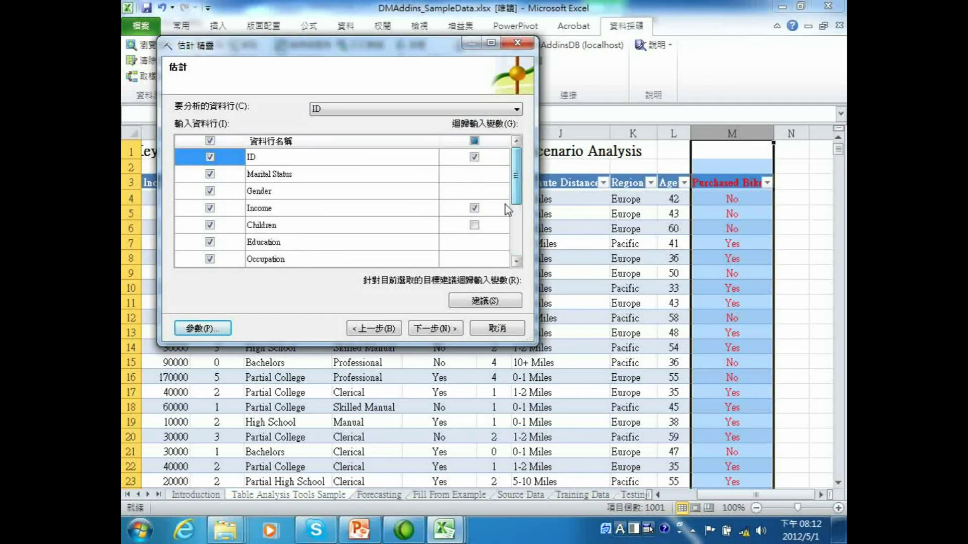
left_click(499, 330)
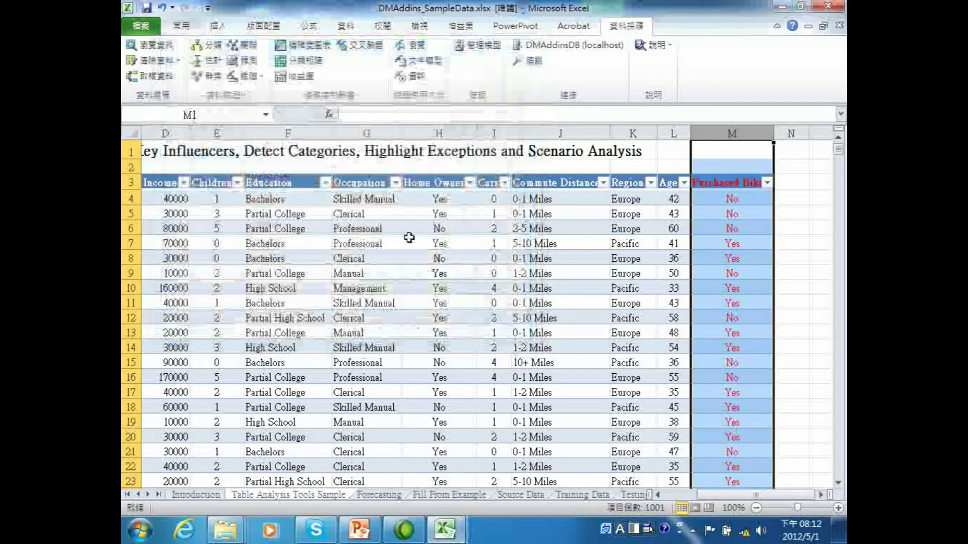
Start the Classify wizard with 'Table Analysis Tools Sample'!'Table2' as the source table
left_click(215, 49)
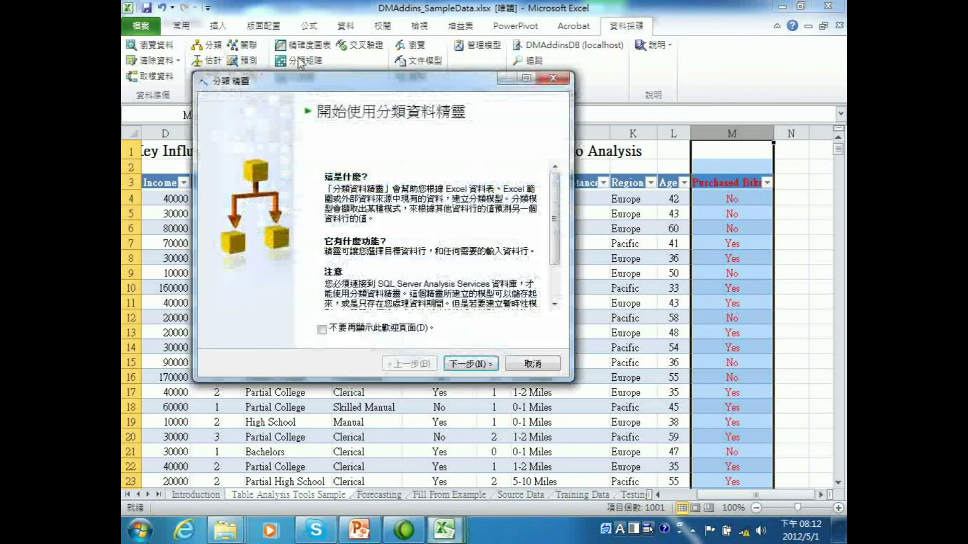
left_click(468, 364)
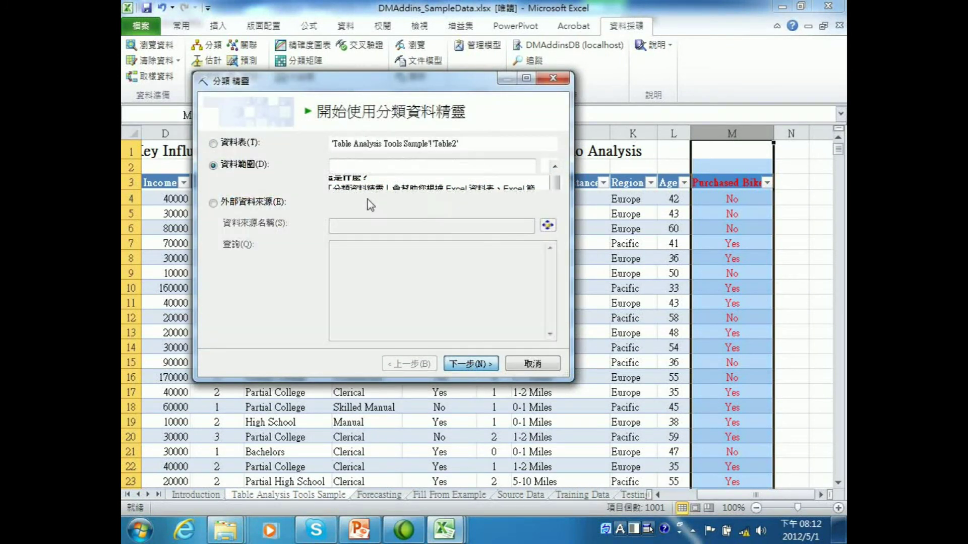
left_click(223, 146)
left_click(469, 364)
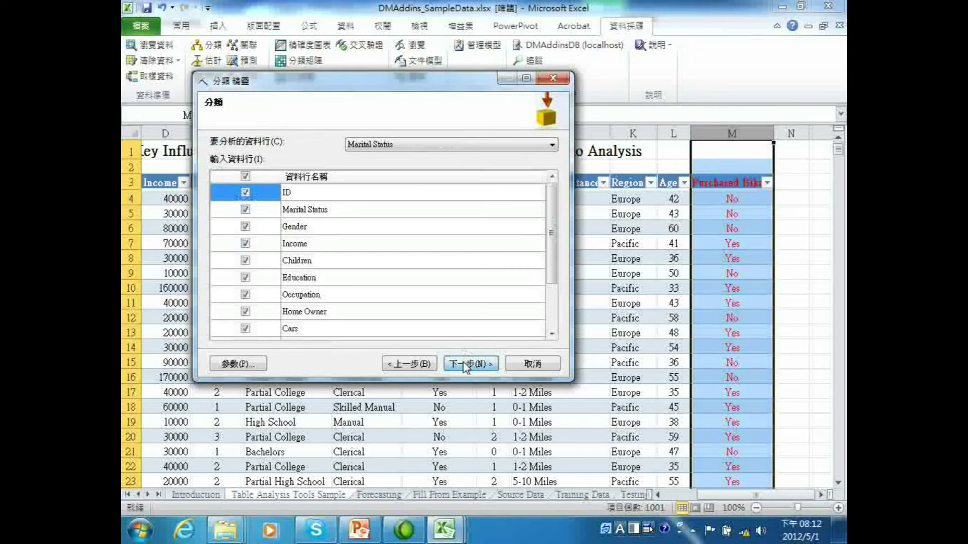
Set Purchased Bike as the column to analyze and exclude ID and Purchased Bike from the input columns
left_click(552, 145)
left_click(466, 259)
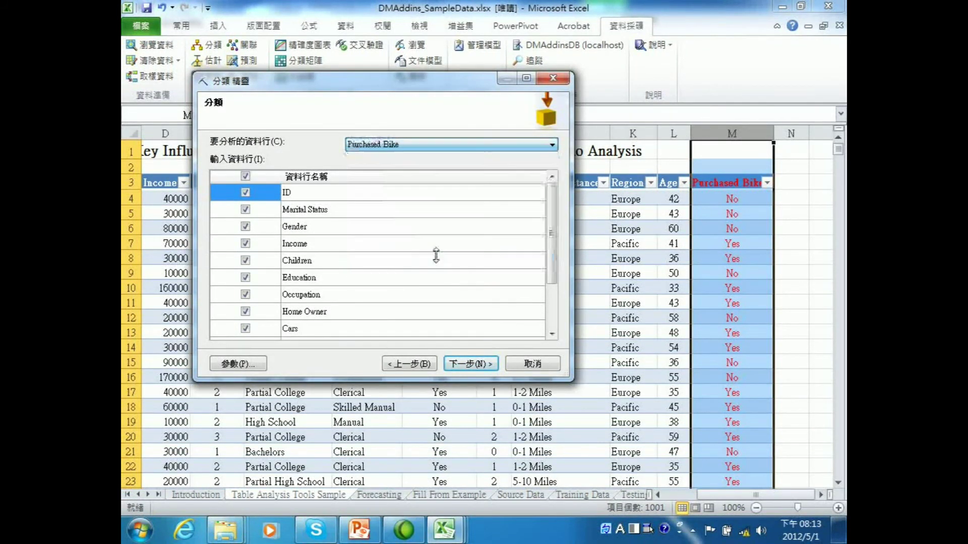
left_click(245, 193)
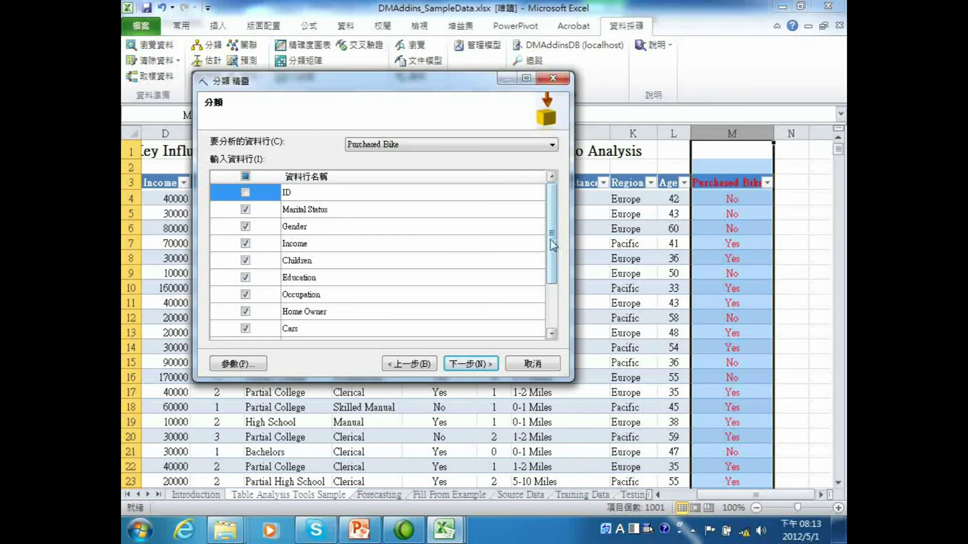
left_click_drag(554, 246, 554, 306)
left_click_drag(341, 319, 342, 322)
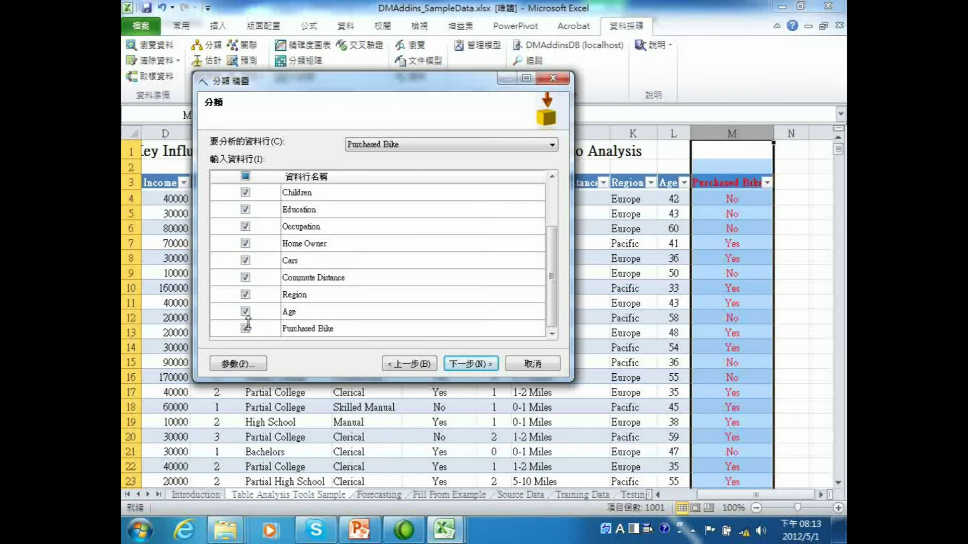
left_click(246, 329)
Keep the default Microsoft Decision Trees parameters, use 0 percent test data and finish the classification model with model browsing enabled
left_click(254, 363)
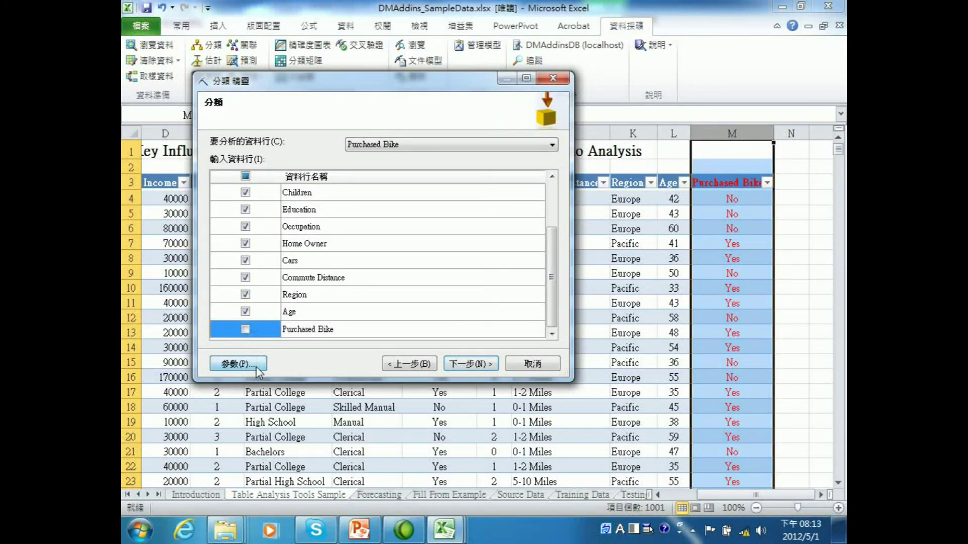
left_click(448, 320)
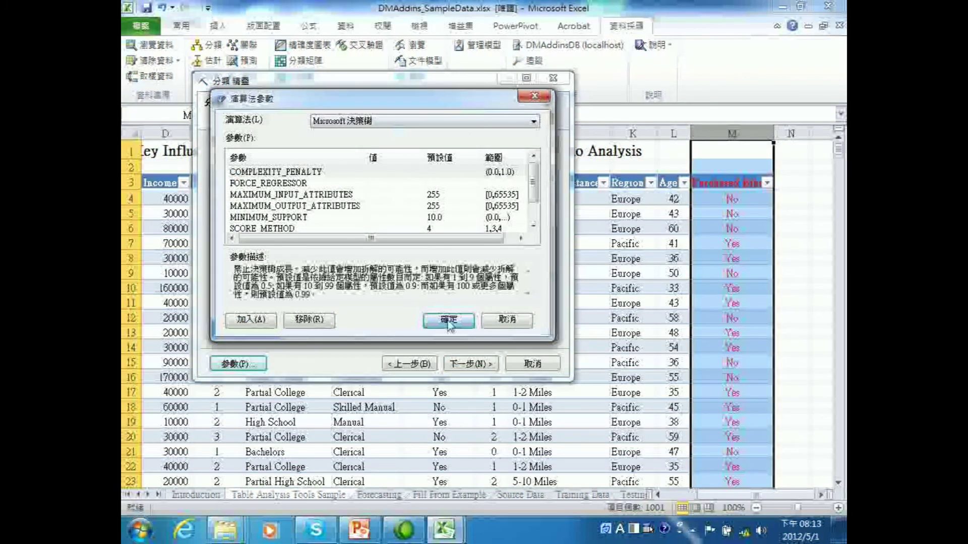
left_click(456, 365)
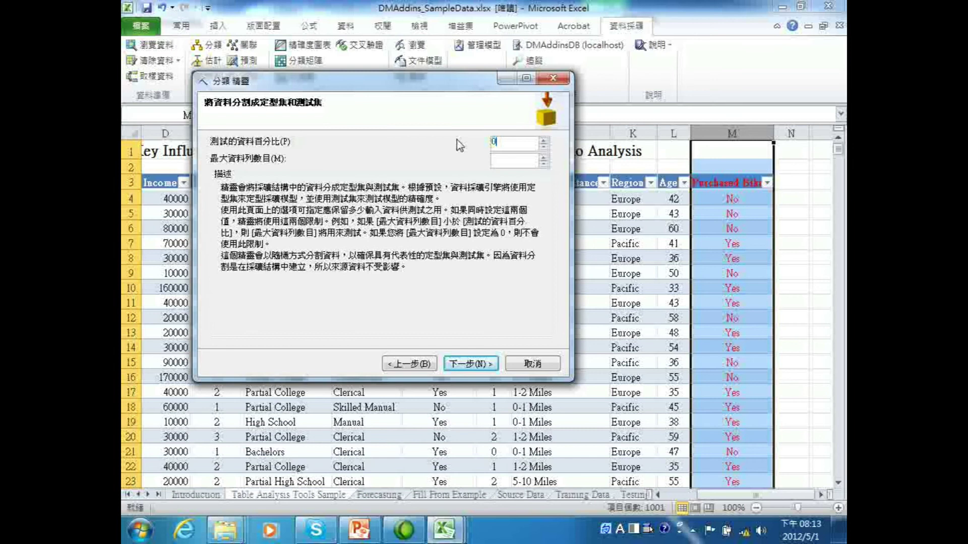
left_click(464, 365)
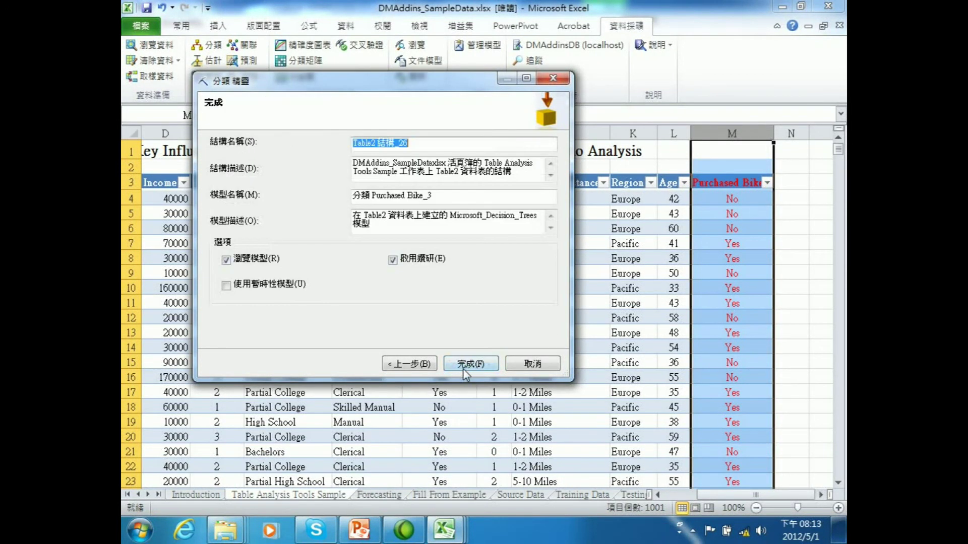
left_click(466, 364)
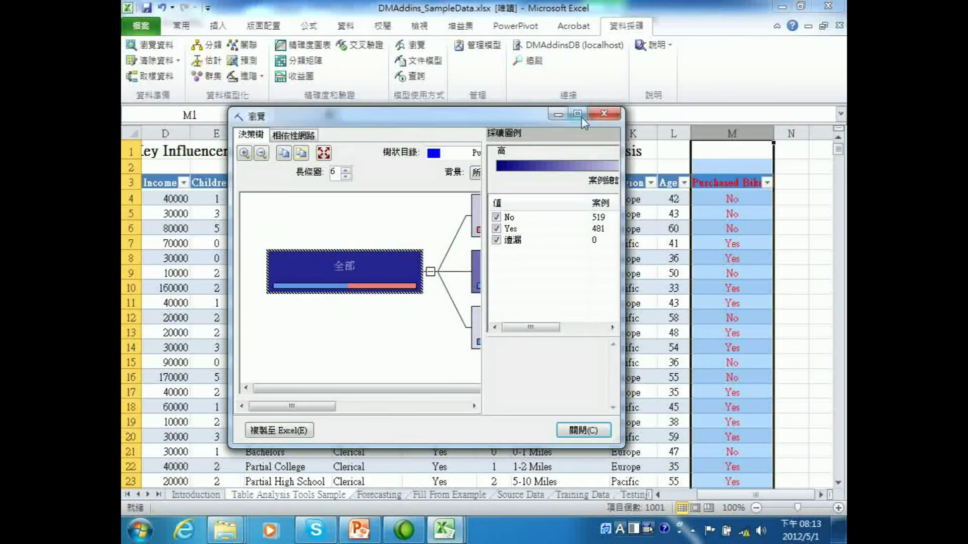
Compare the Yes and No cases and probabilities of the "Age >= 32 and < 39", "Age >= 39" and "Age < 32" nodes
left_click(579, 115)
mouse_move(400, 477)
left_mouse_down()
mouse_move(504, 488)
mouse_move(406, 481)
left_mouse_up()
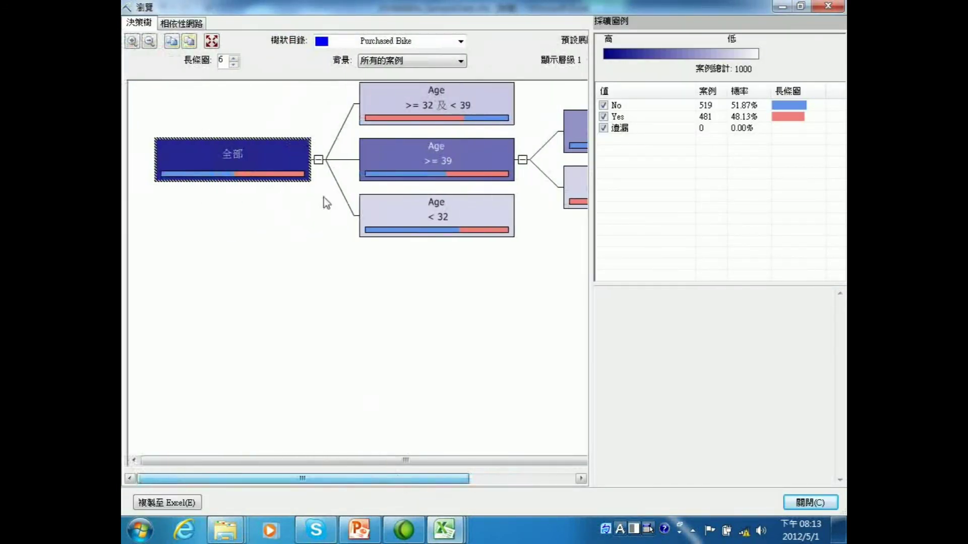
left_click(148, 41)
left_click(148, 41)
left_click_drag(352, 475, 292, 254)
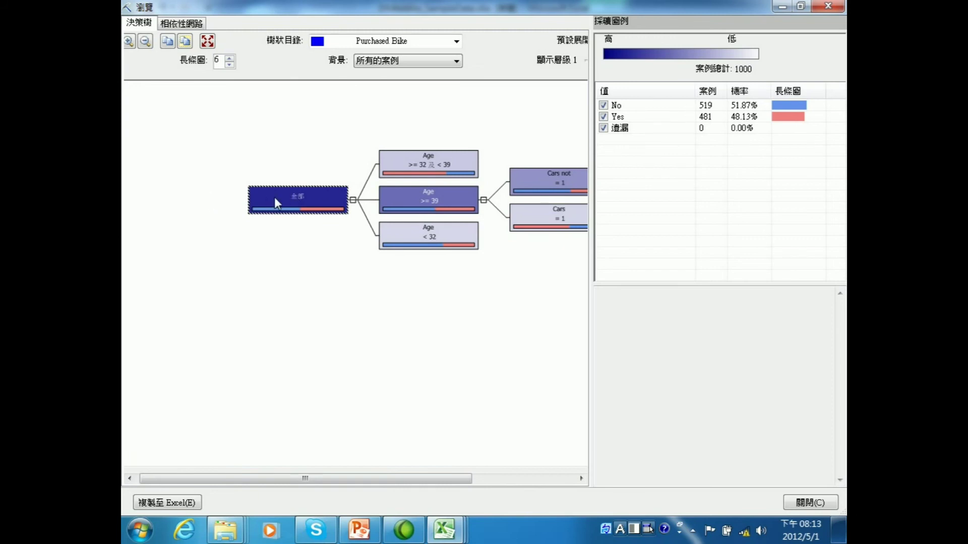
left_click(402, 168)
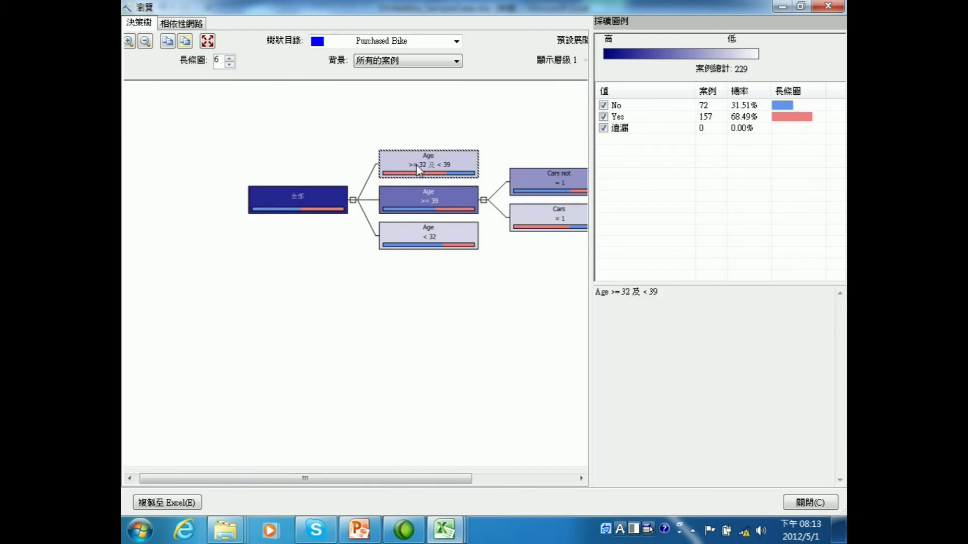
left_click(425, 194)
left_click(452, 231)
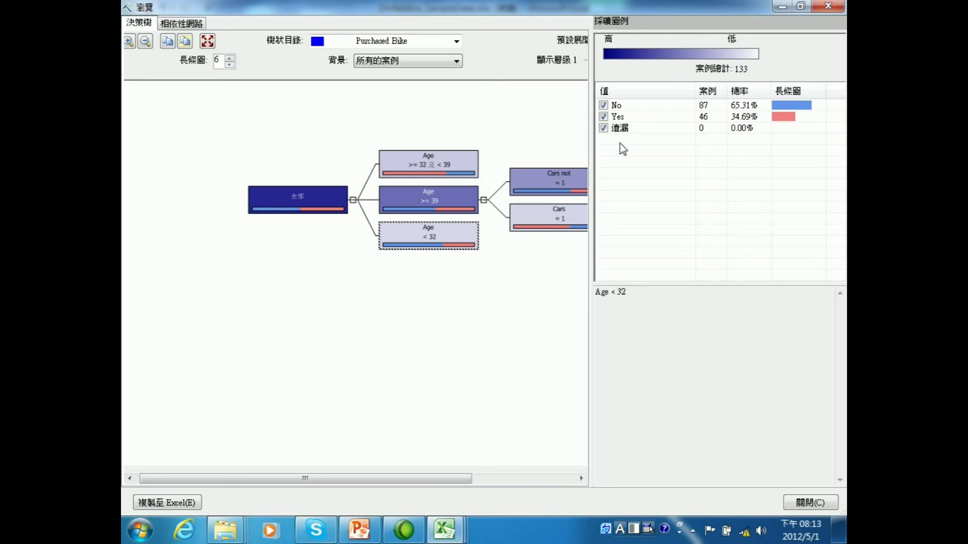
left_click(428, 199)
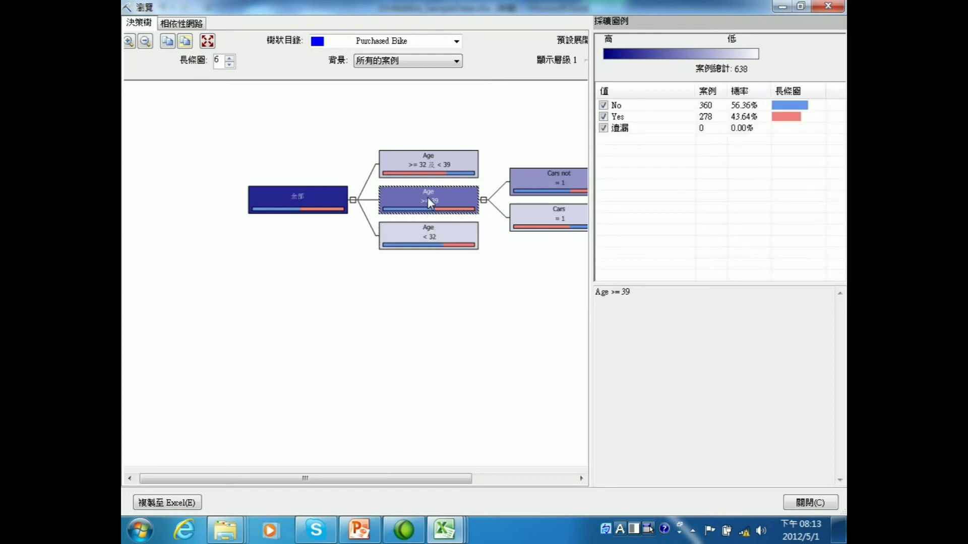
Compare the Yes and No cases and probabilities of the "Cars not = 1" and "Cars = 1" nodes under "Age >= 39"
left_click(565, 181)
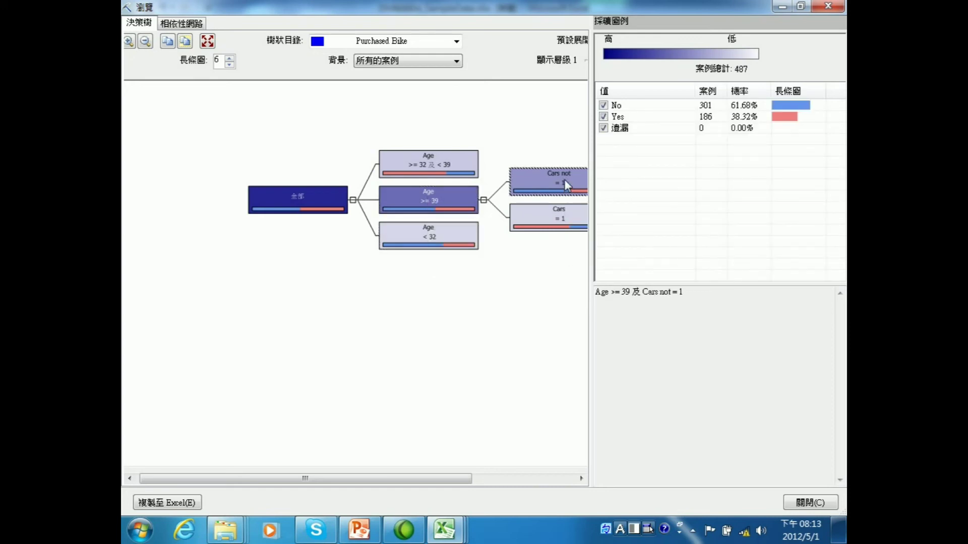
left_click(551, 225)
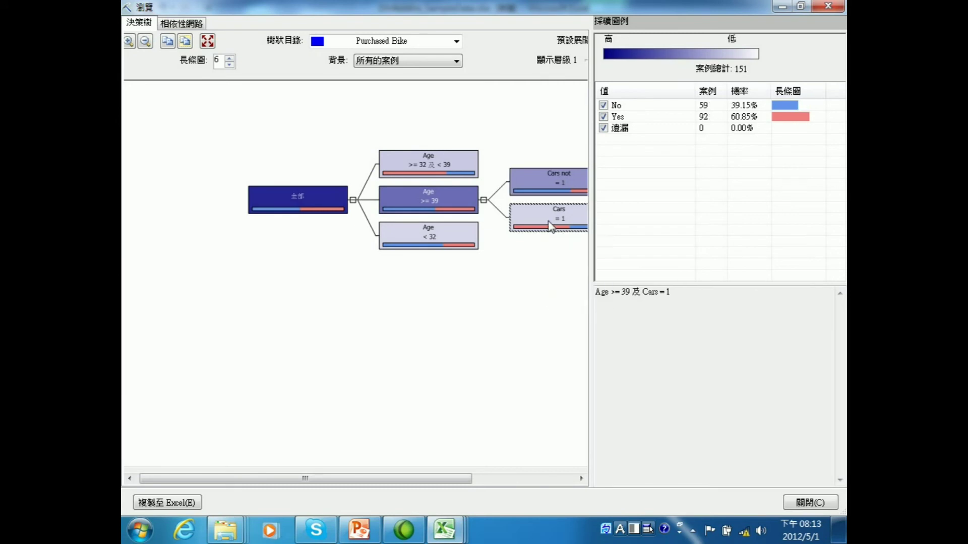
left_click(560, 180)
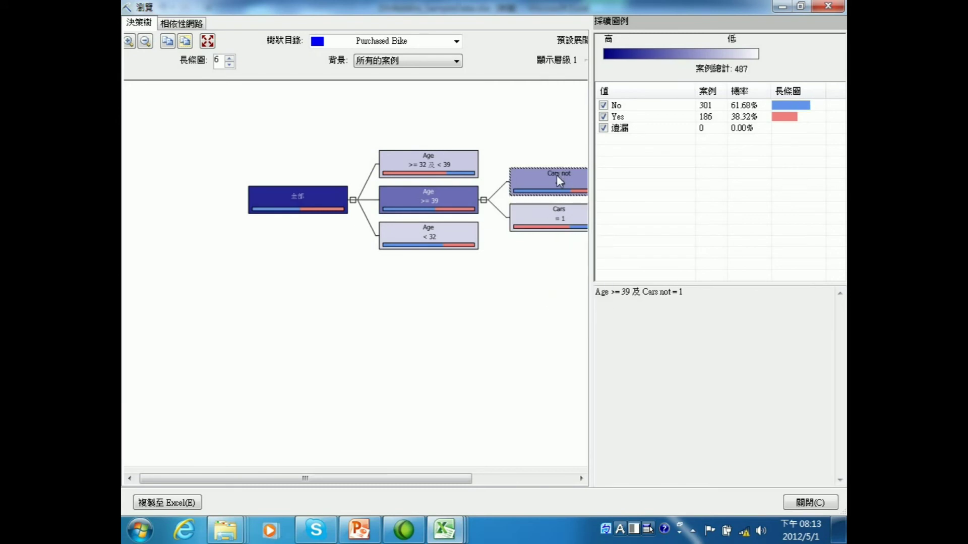
left_click(549, 224)
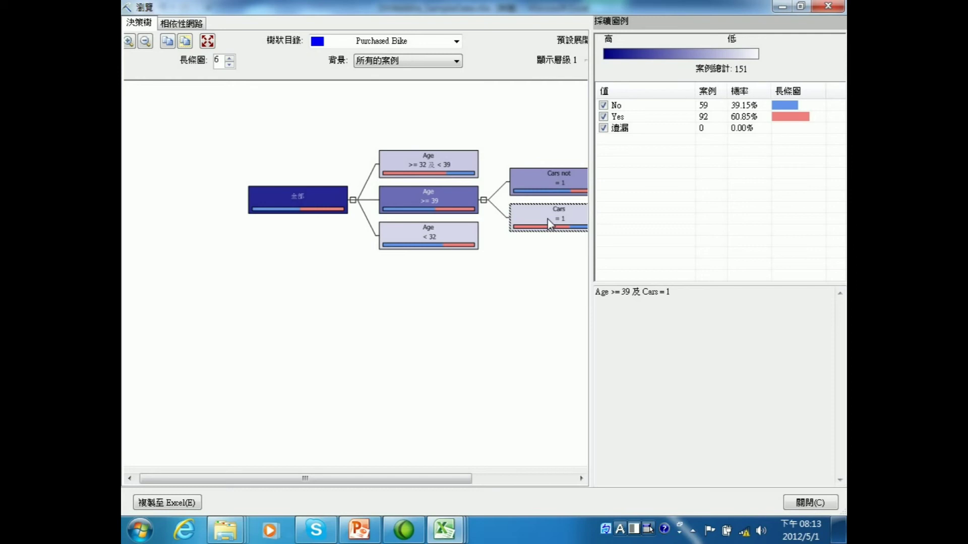
left_click(631, 117)
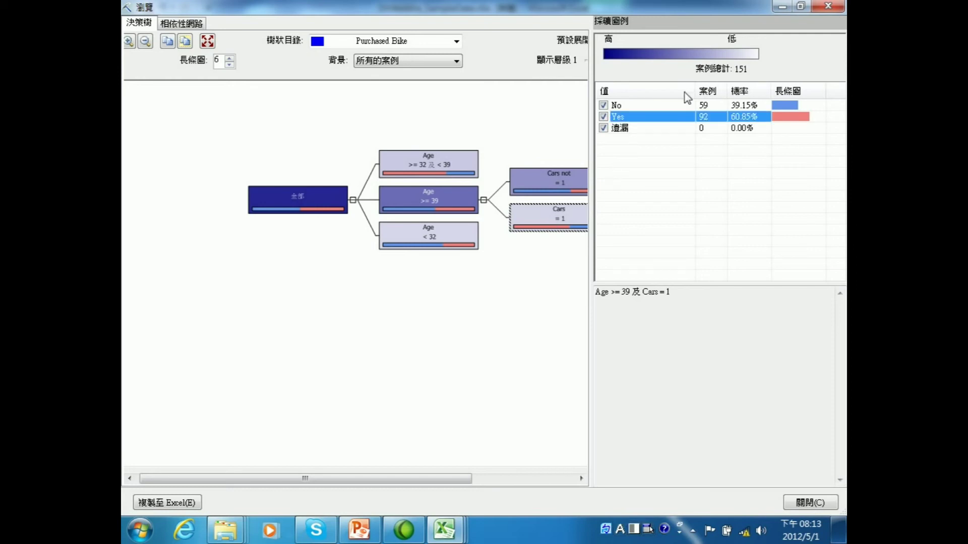
left_click(548, 177)
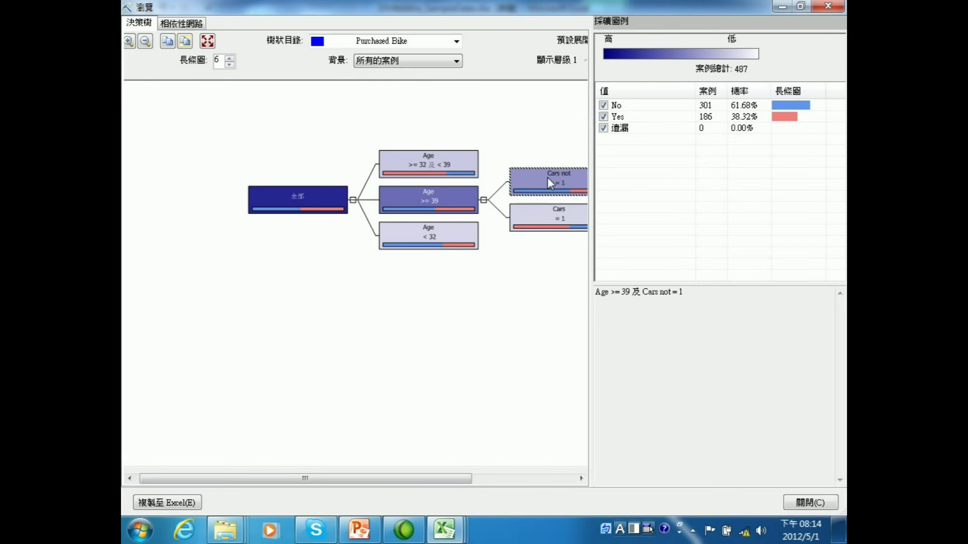
left_click(685, 105)
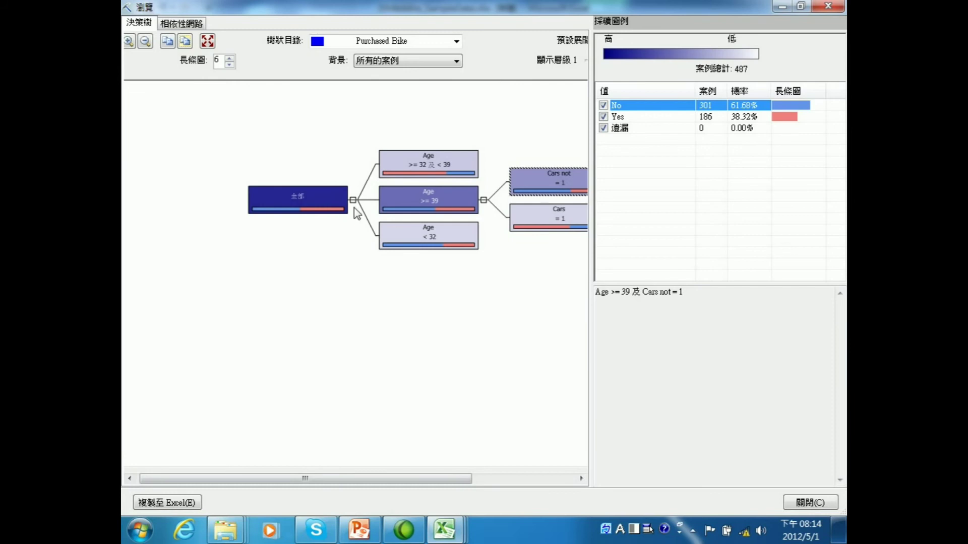
left_click(469, 193)
key("Left")
left_click(414, 209)
left_click(537, 192)
Collapse and re-expand the "Age >= 39" node and the root node to examine the levels of the decision tree
left_click_drag(418, 478, 487, 476)
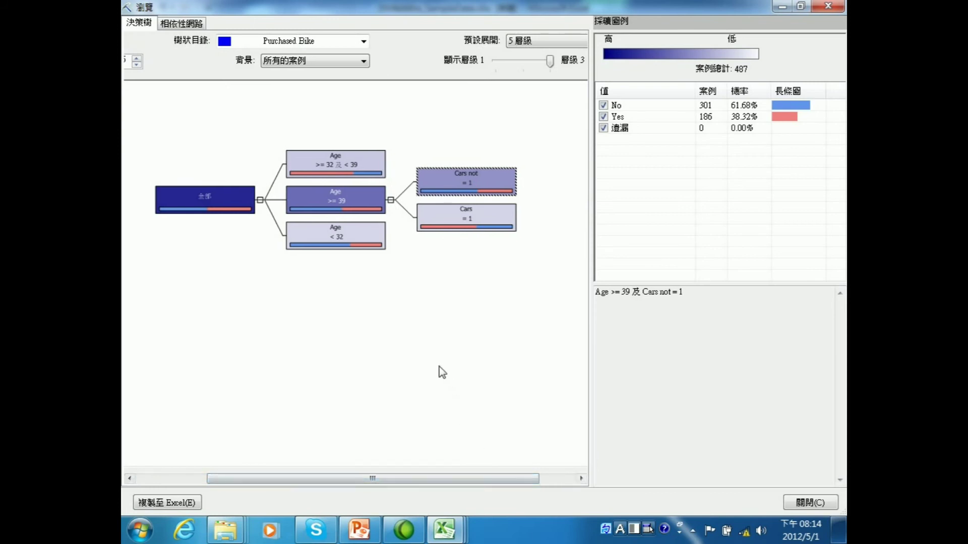
left_click(391, 200)
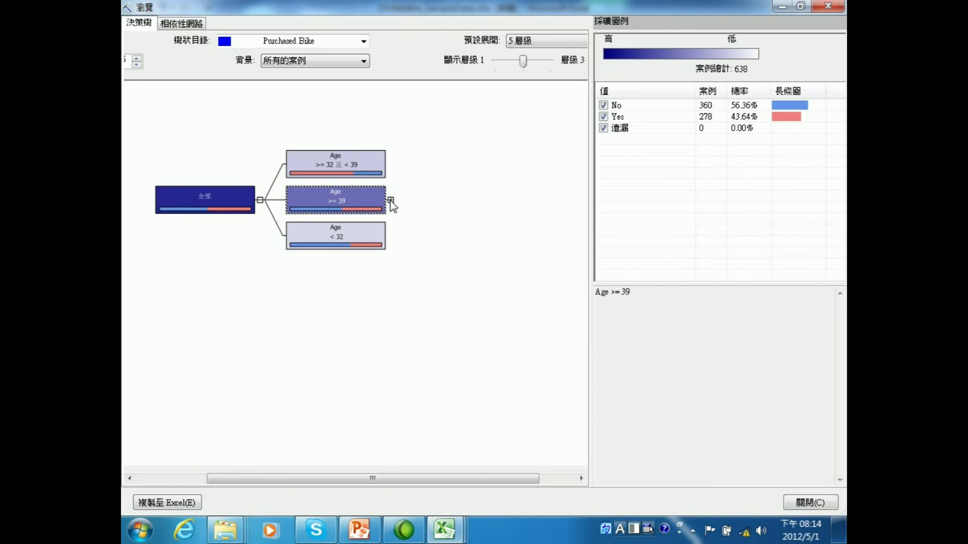
left_click(391, 200)
left_click(260, 201)
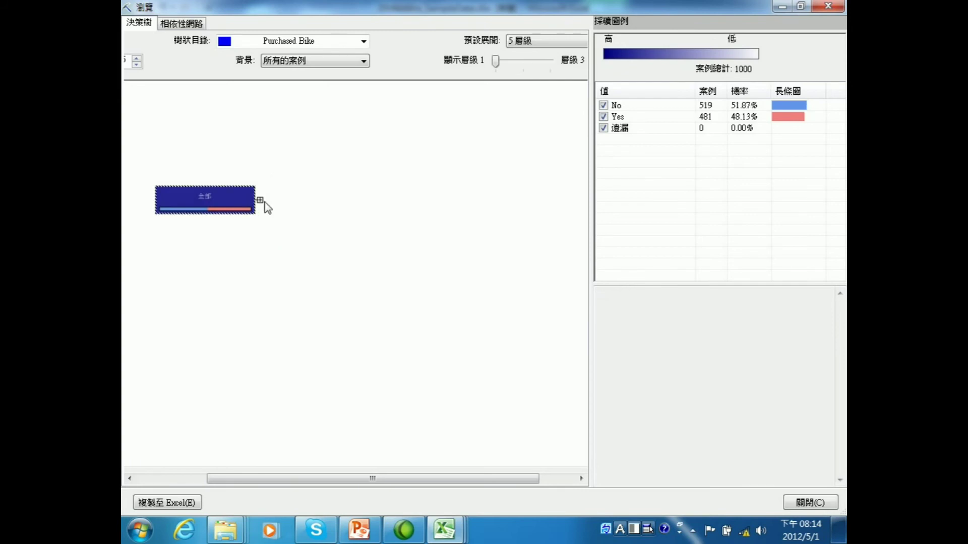
left_click(260, 200)
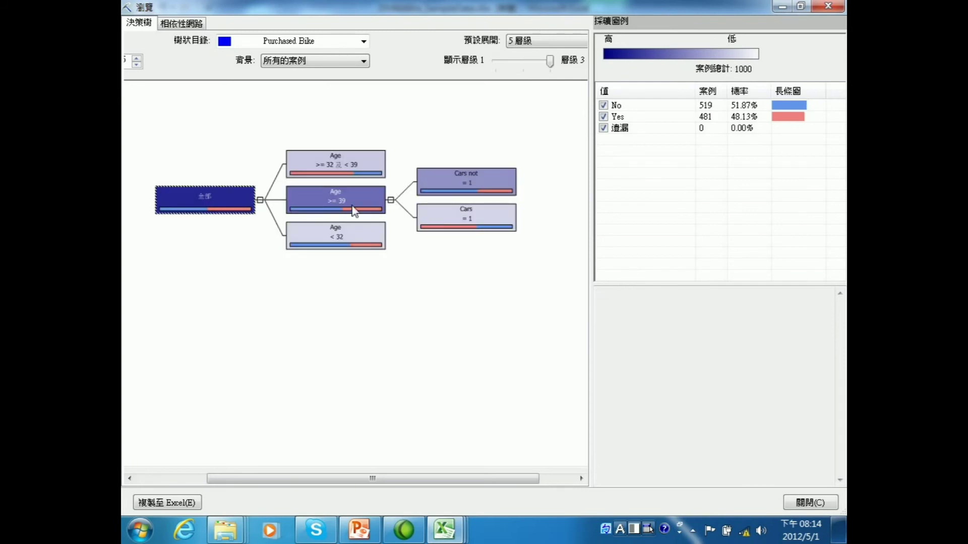
left_click(391, 200)
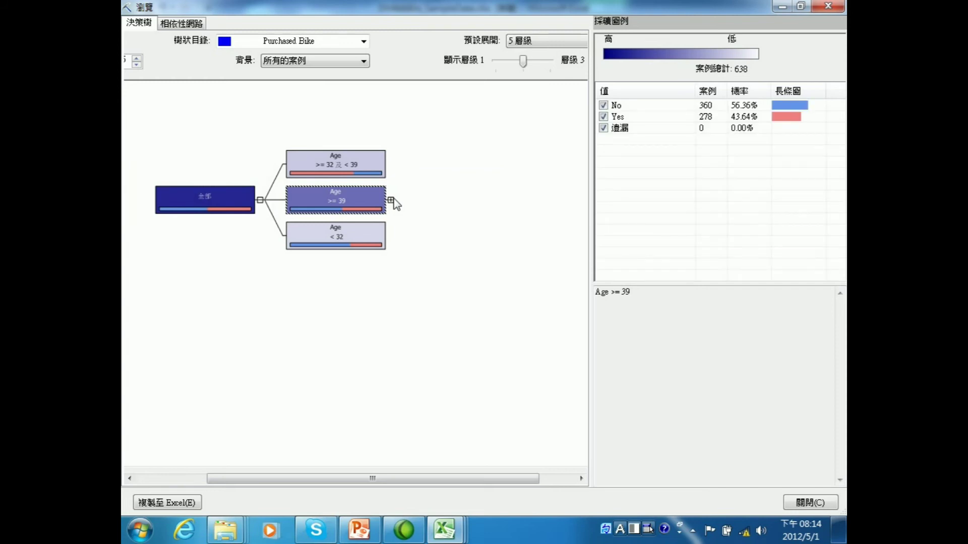
left_click(391, 200)
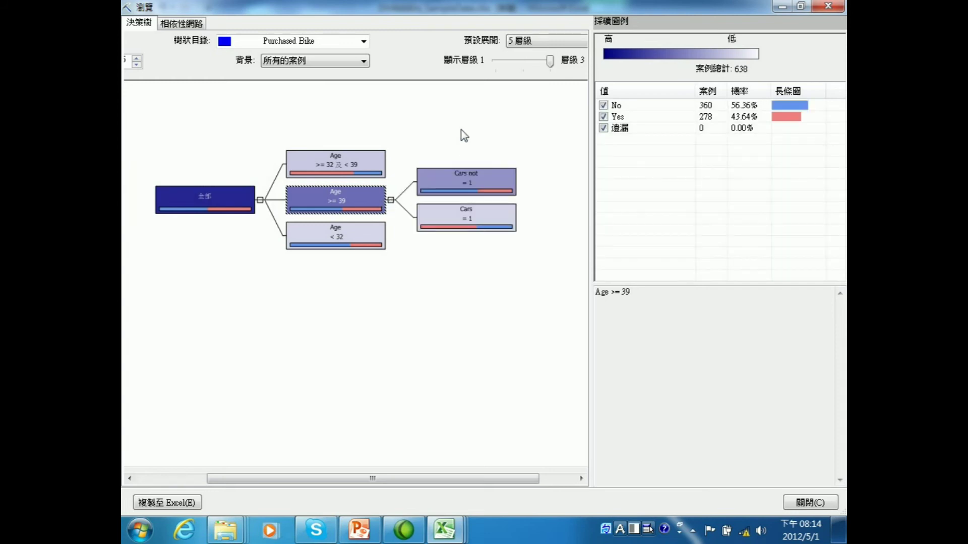
mouse_move(550, 61)
left_mouse_down()
mouse_move(529, 67)
mouse_move(548, 71)
left_mouse_up()
left_click(363, 43)
left_click(363, 44)
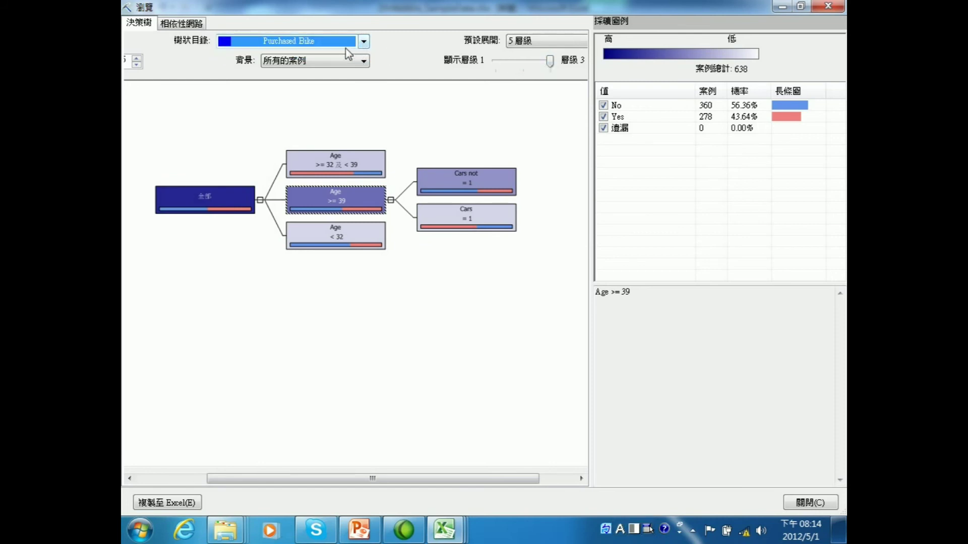
In the dependency network, bring the Age, Cars and Purchased Bike nodes closer together and compare the stronger links with all links
left_click(181, 23)
left_click(388, 262)
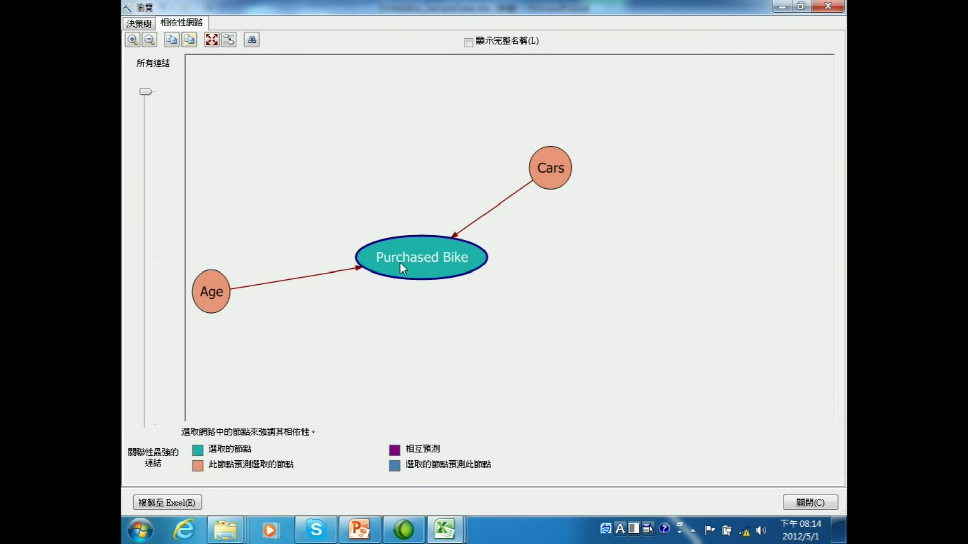
left_click_drag(210, 288, 272, 271)
left_click_drag(543, 187, 521, 214)
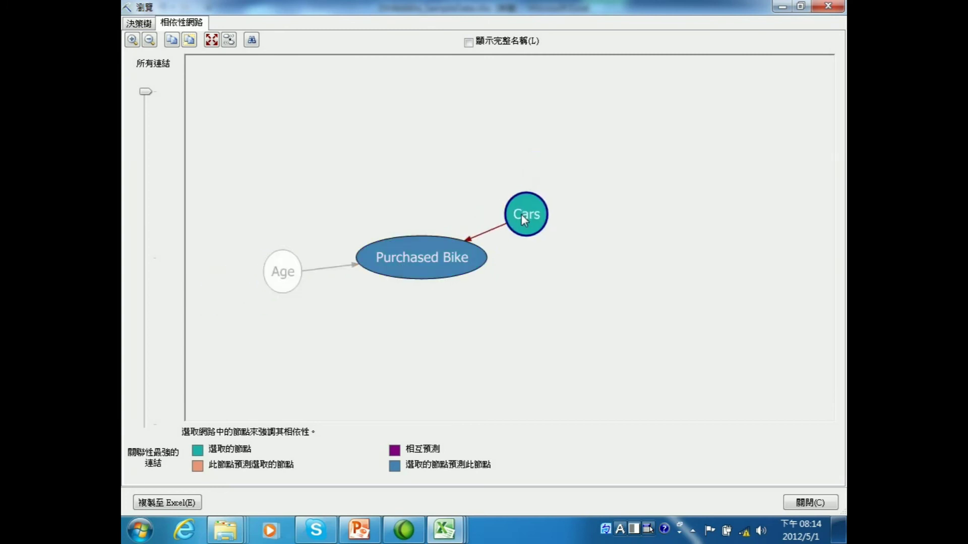
left_click_drag(434, 276, 410, 298)
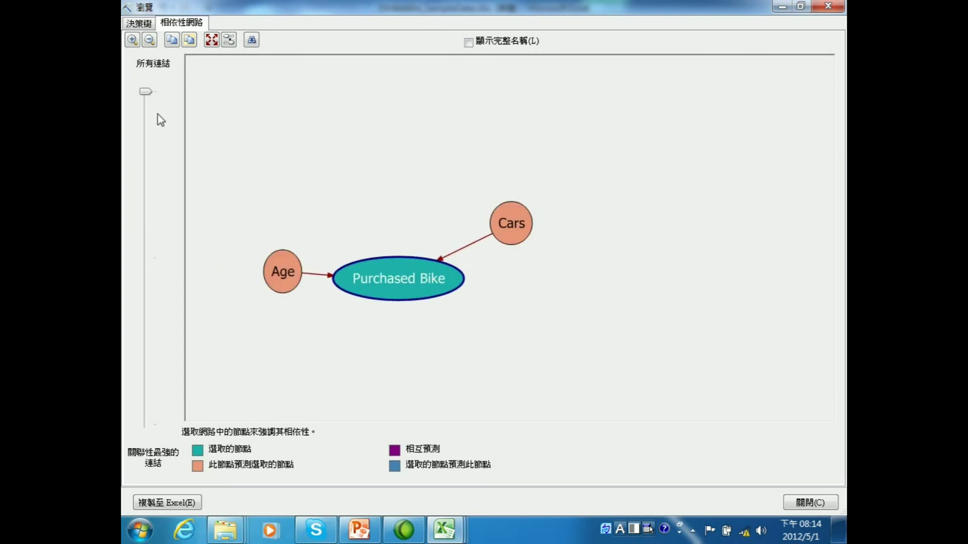
left_click(139, 216)
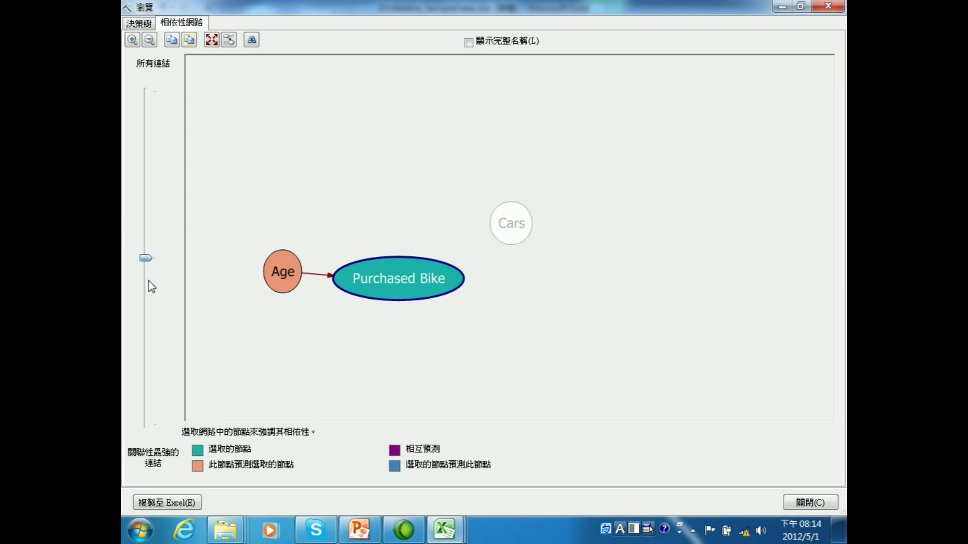
left_click(162, 136)
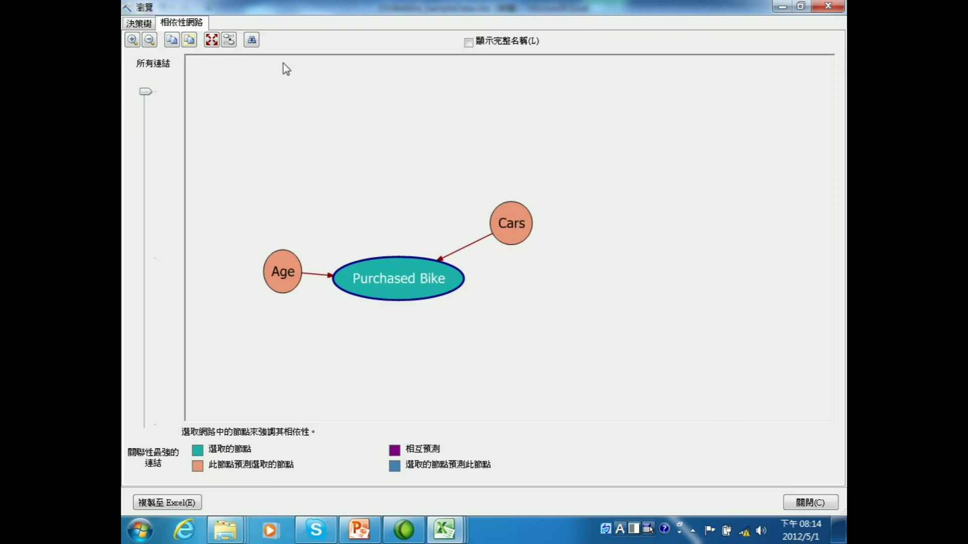
Return to the decision tree and check the Yes and No case counts of the "Cars = 1" node
key("ctrl+Tab")
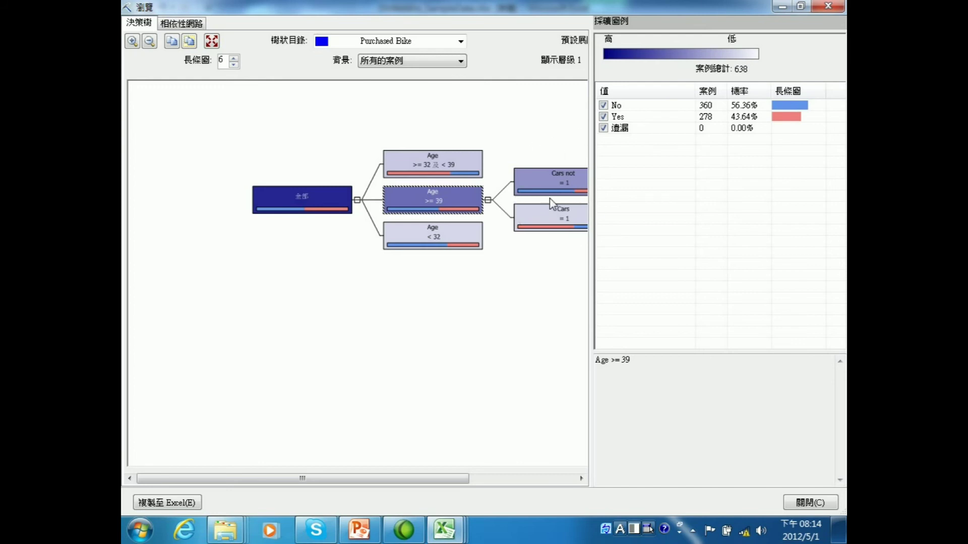
mouse_move(553, 198)
mouse_move(519, 207)
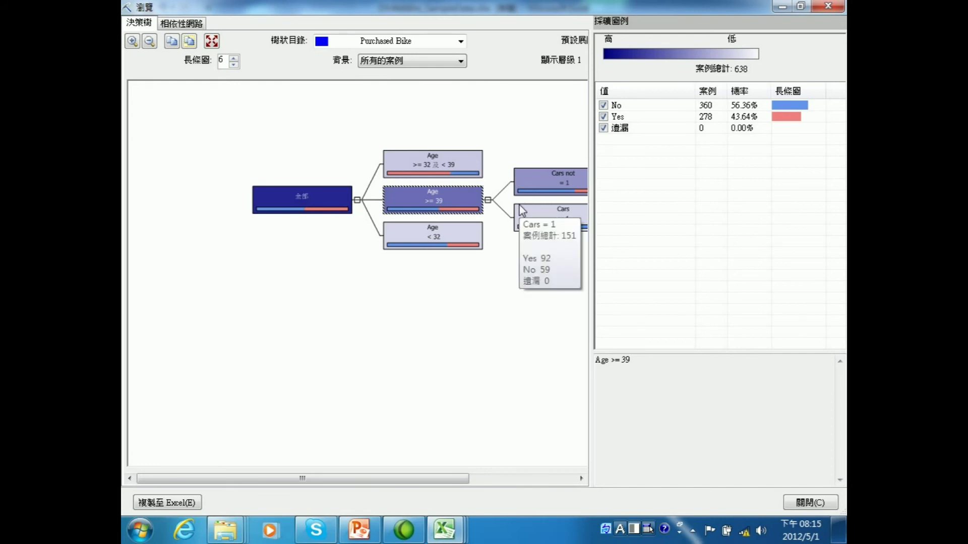
Switch to the DMAddins_SampleData workbook and start a new mining structure with 'Table Analysis Tools Sample'!'Table2' as the source table
left_click(444, 529)
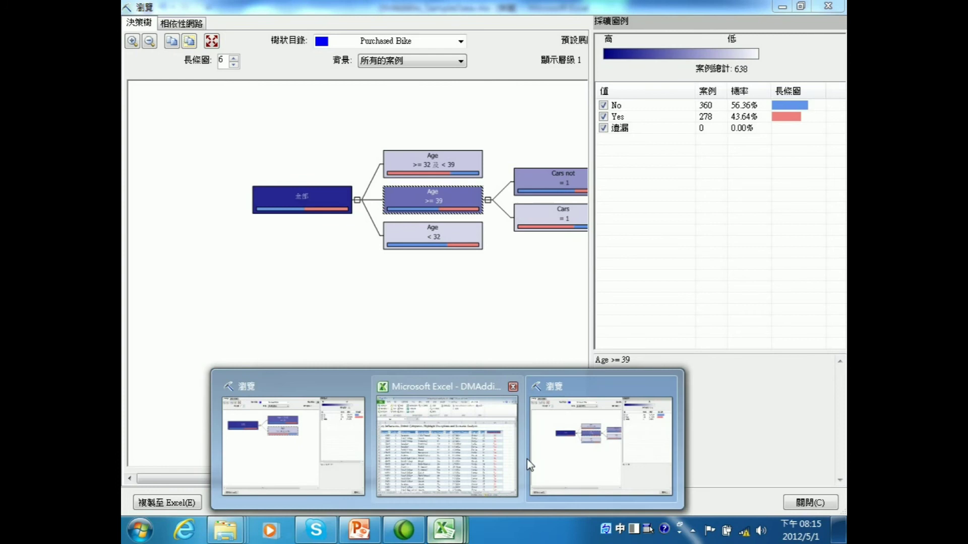
left_click(479, 454)
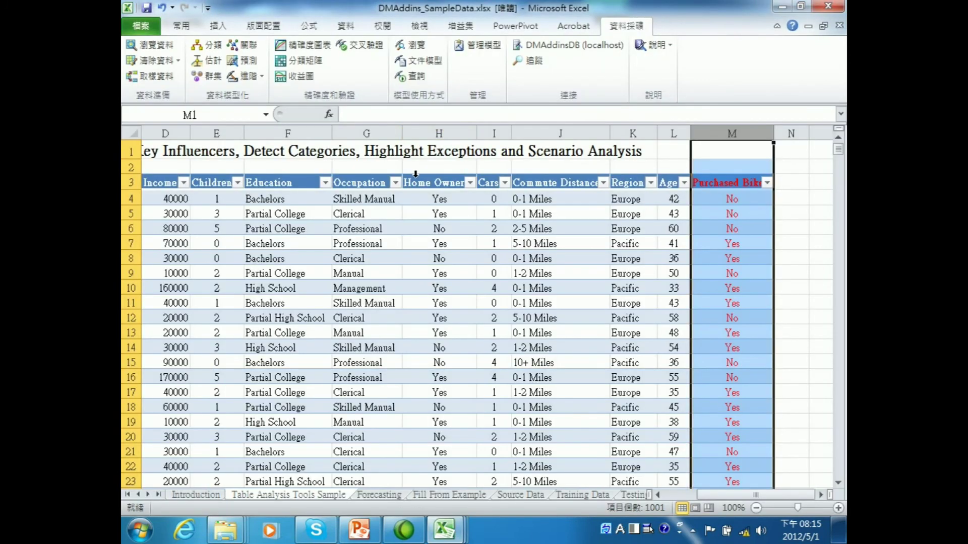
left_click(250, 77)
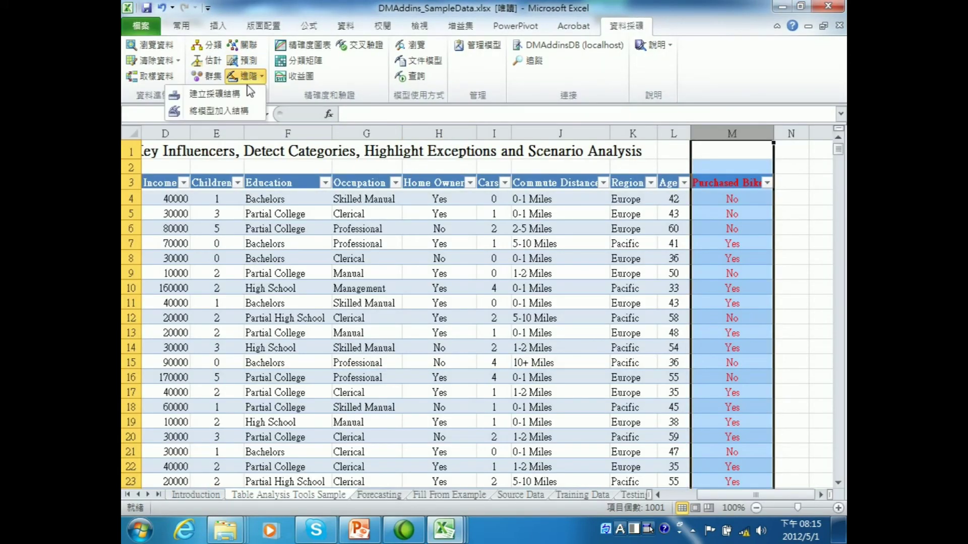
left_click(244, 94)
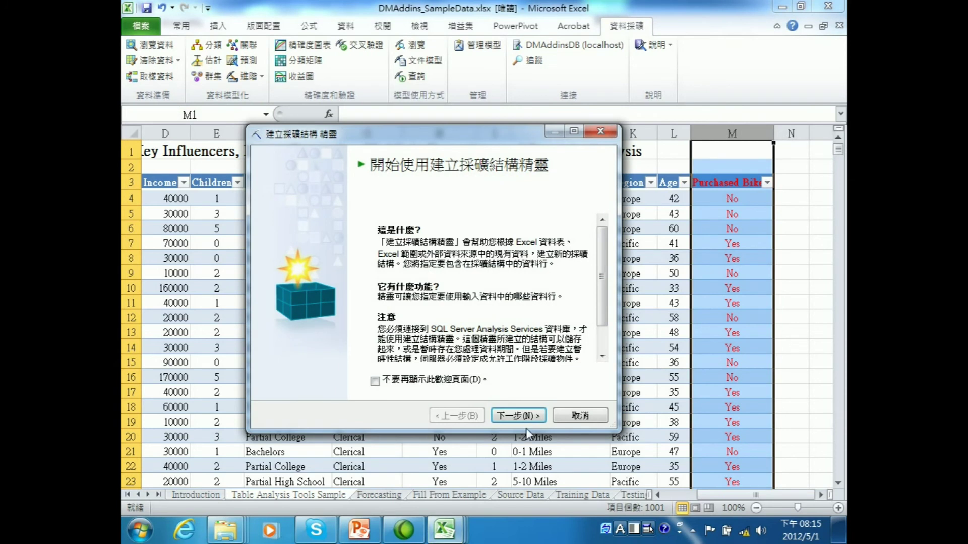
left_click(523, 416)
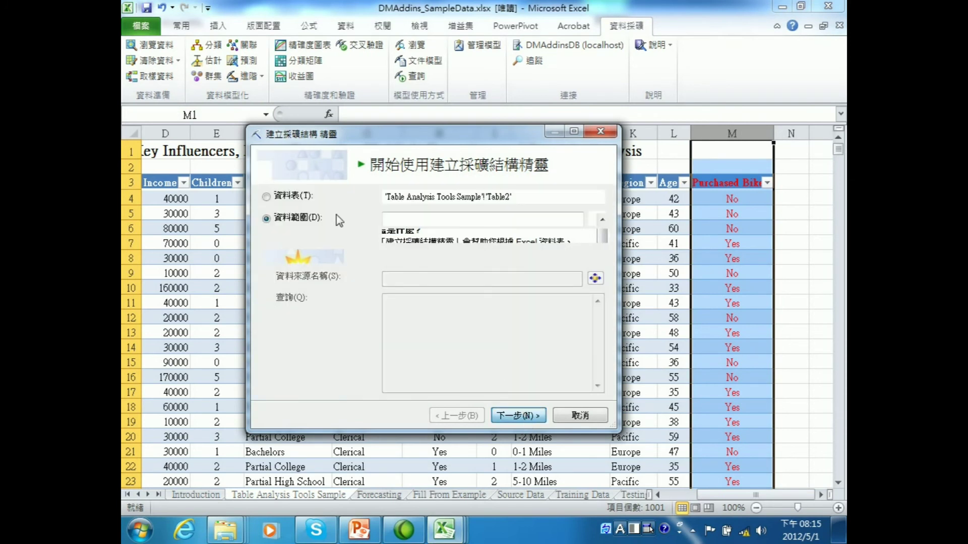
left_click(266, 198)
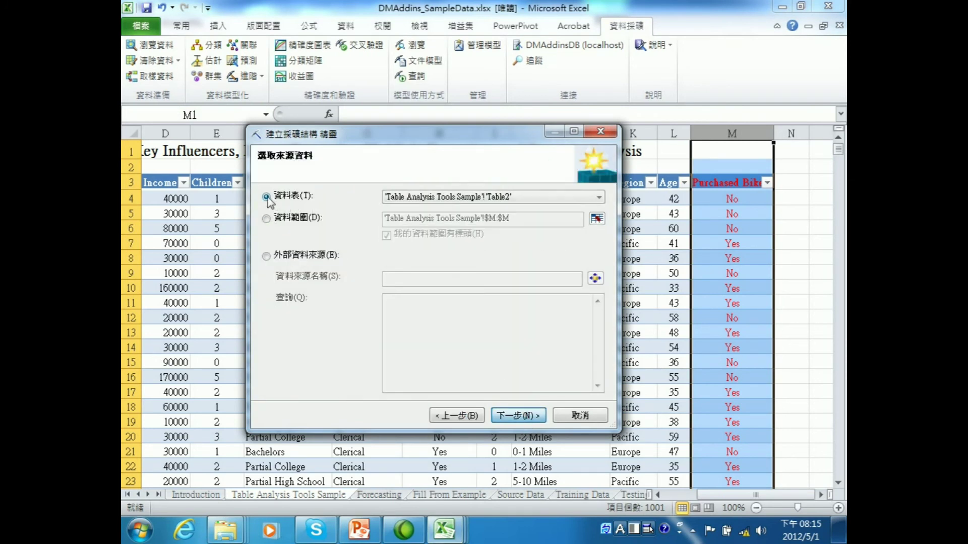
left_click(524, 421)
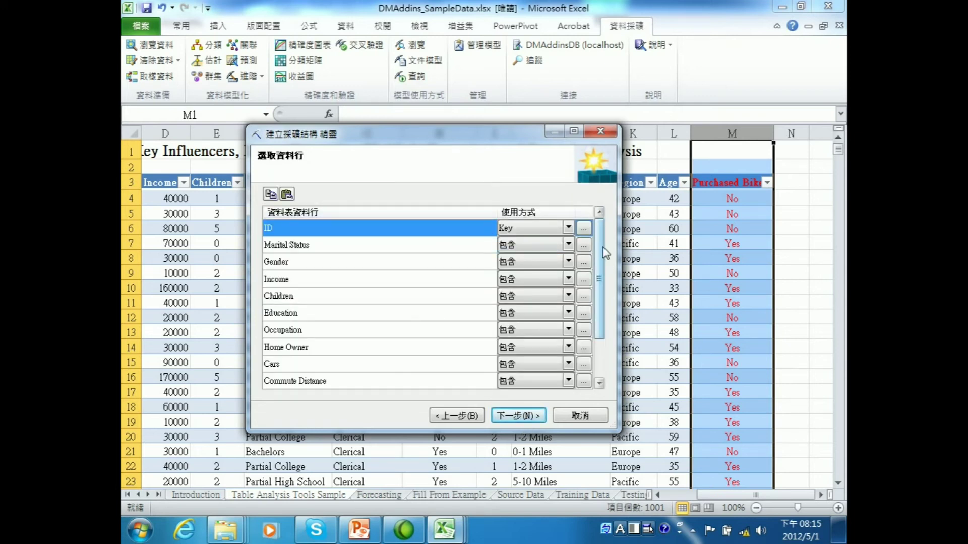
Keep the default column usage with ID as key, set the test data to 0 percent and finish the mining structure
scroll(605, 254, "down", 2)
scroll(605, 254, "up", 2)
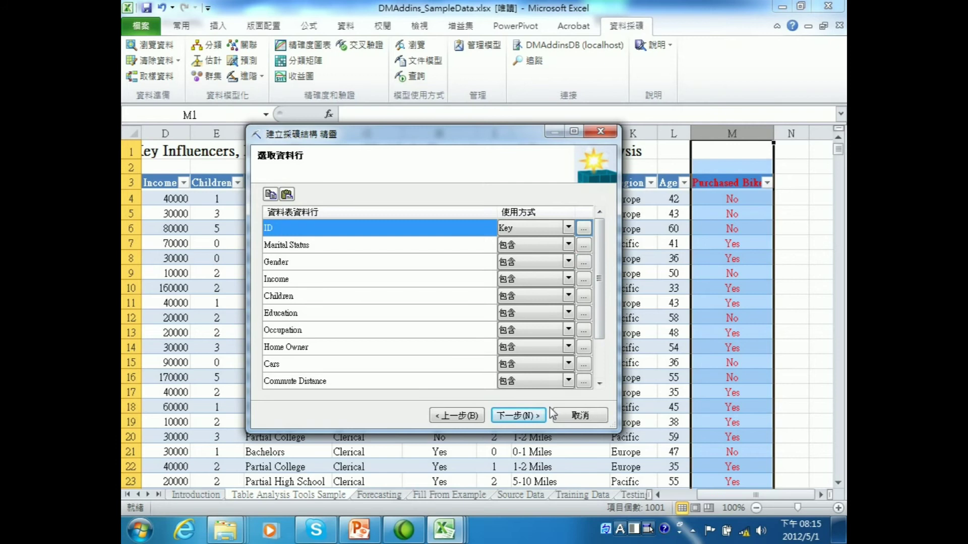
left_click(535, 415)
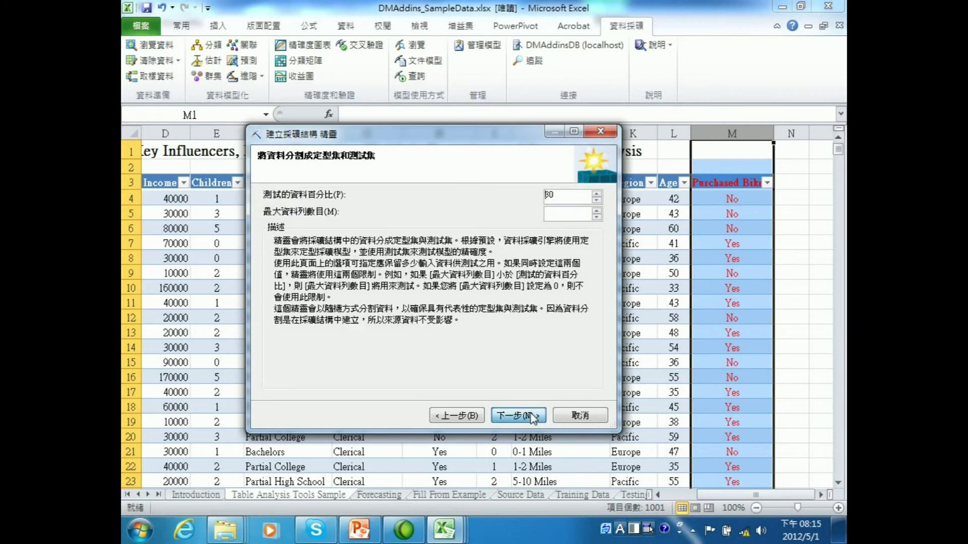
double_click(574, 198)
type("0")
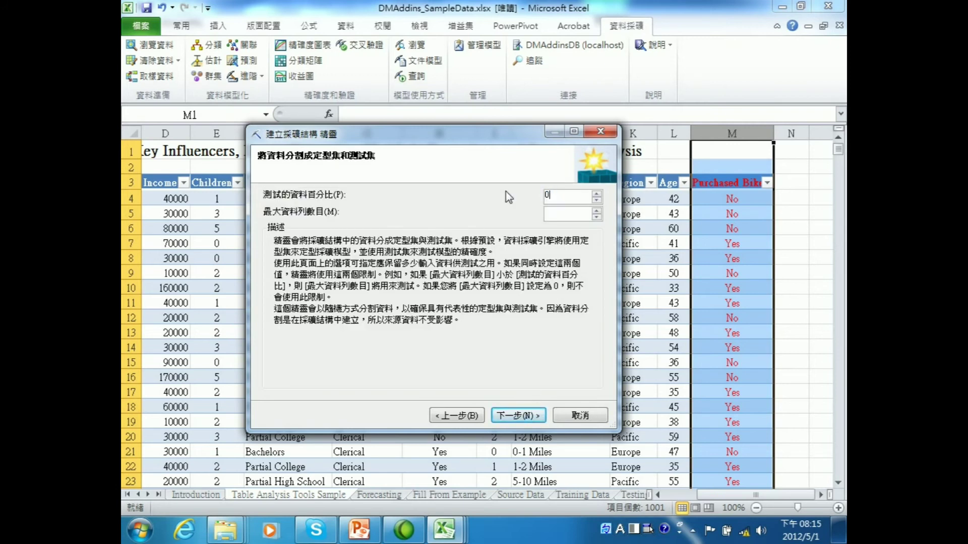
left_click(517, 414)
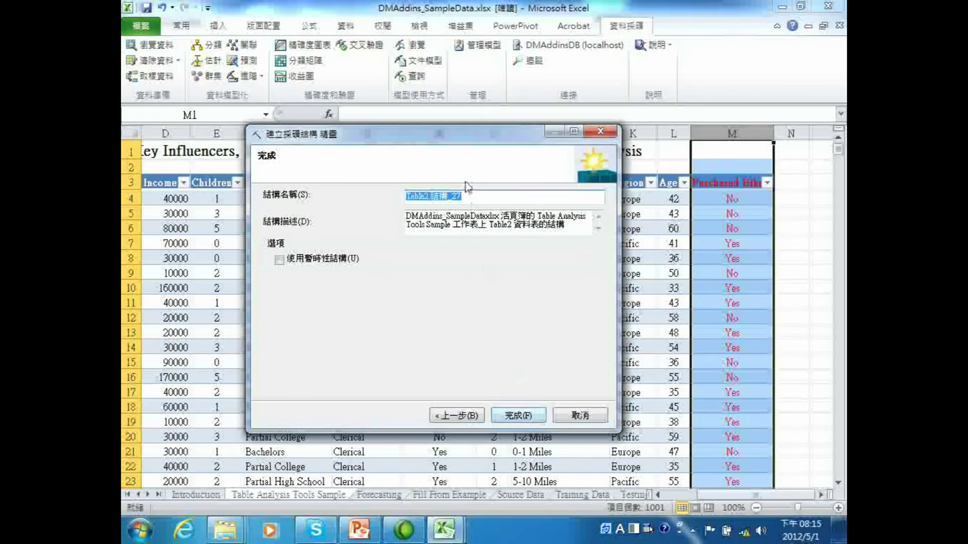
left_click(518, 416)
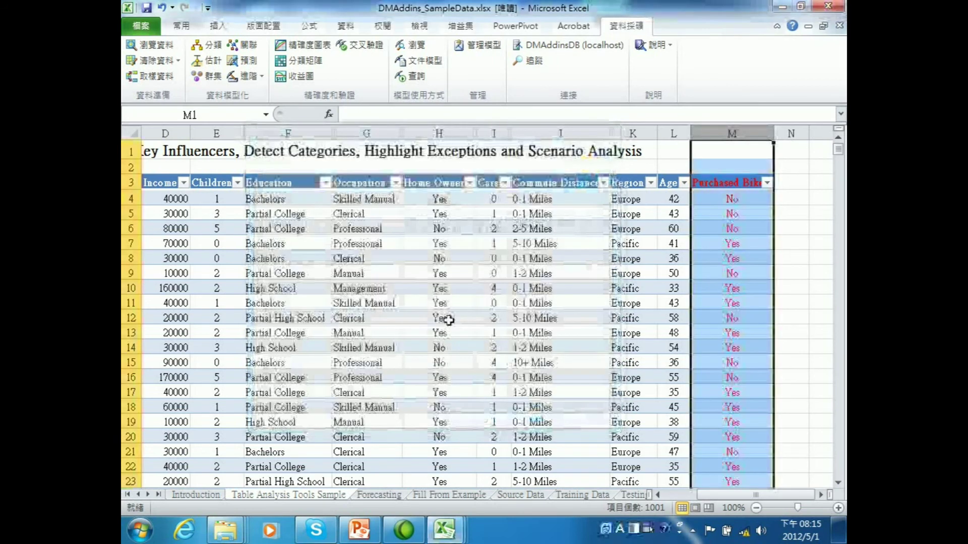
Start adding a model to the "Table2 結構_27" structure, keeping the Microsoft Decision Trees algorithm
left_click(247, 76)
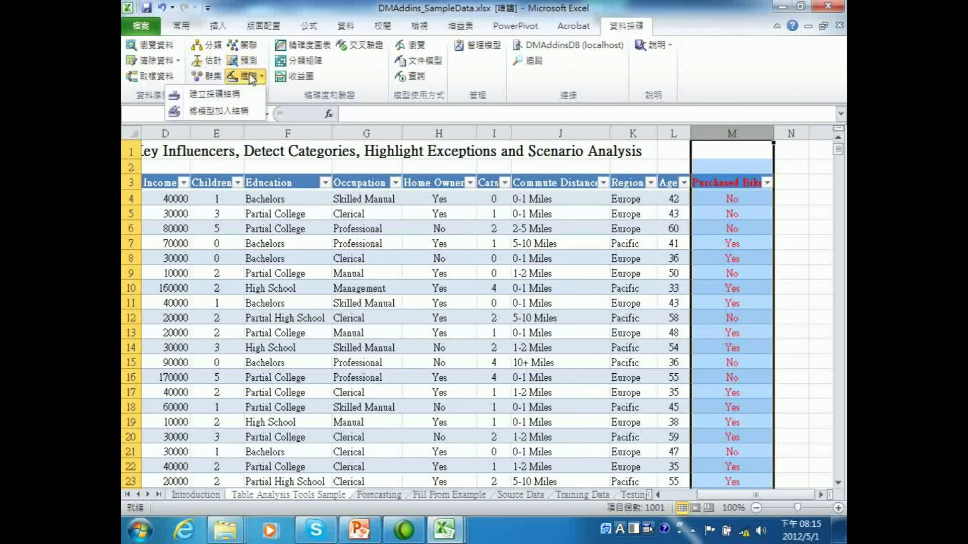
left_click(236, 112)
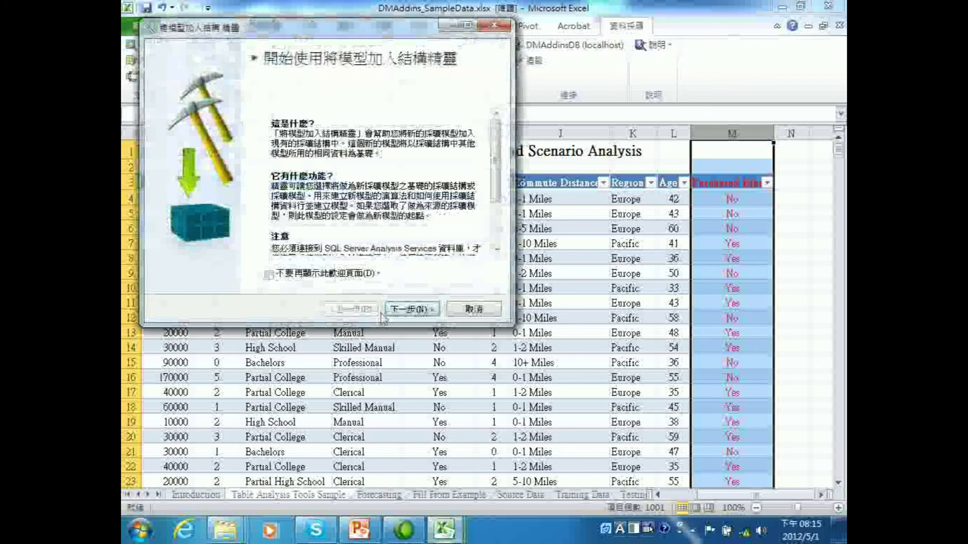
left_click(421, 309)
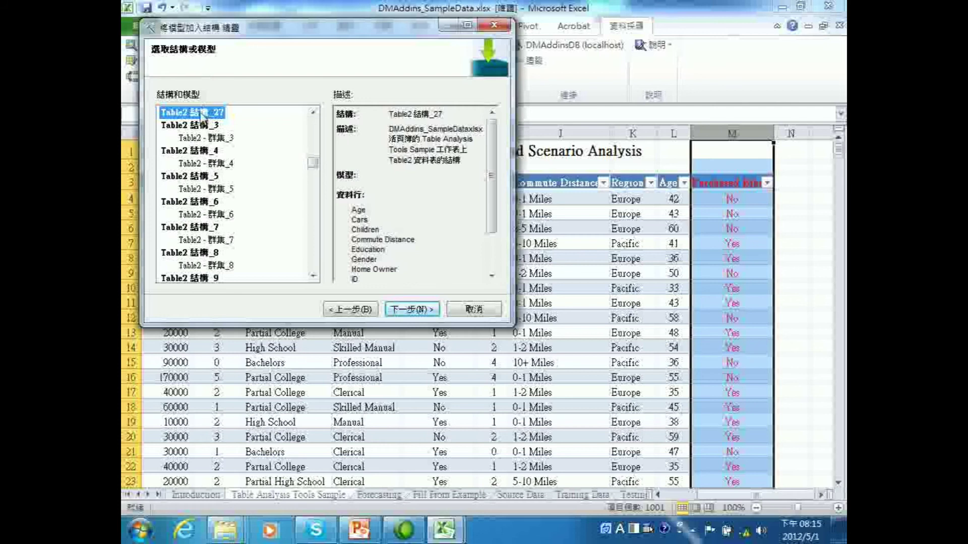
left_click(417, 310)
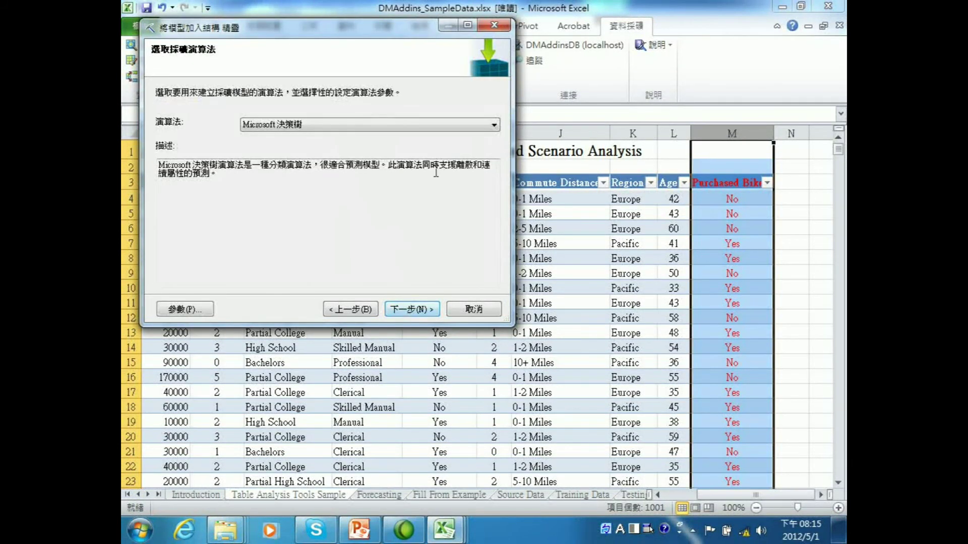
left_click(493, 128)
left_click(493, 128)
left_click(413, 310)
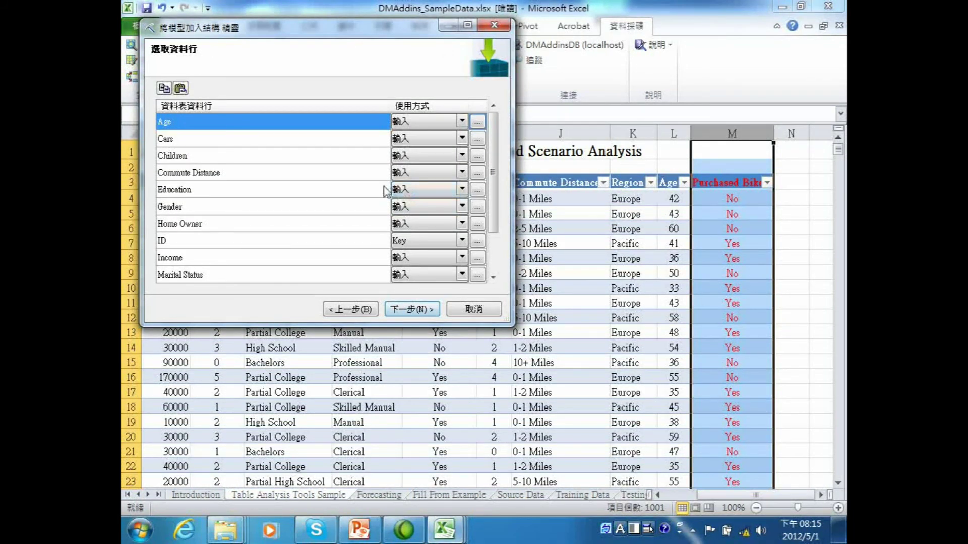
Set the usage of the Purchased Bike column to predict only (僅預測) and finish the model with browsing and processing enabled
scroll(491, 189, "down", 1)
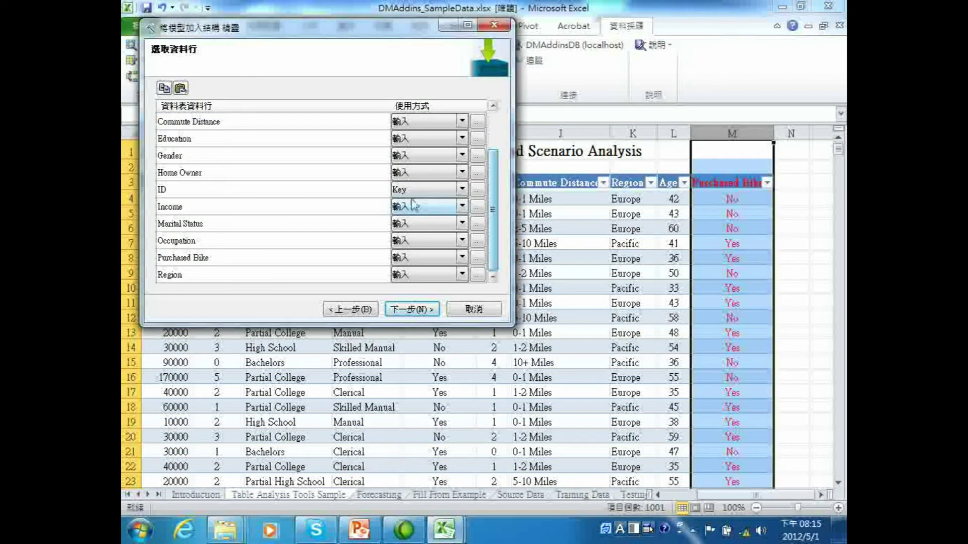
left_click(463, 261)
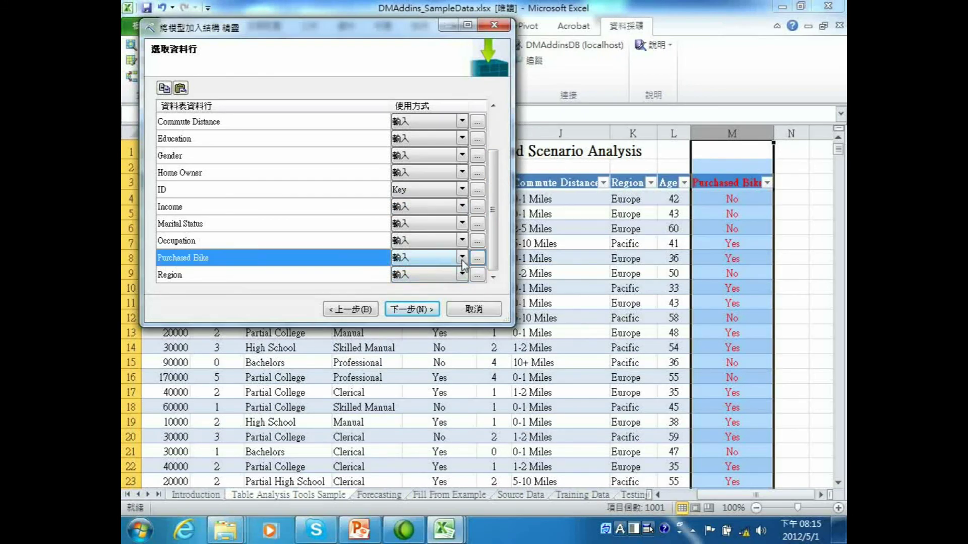
left_click(462, 261)
left_click(463, 261)
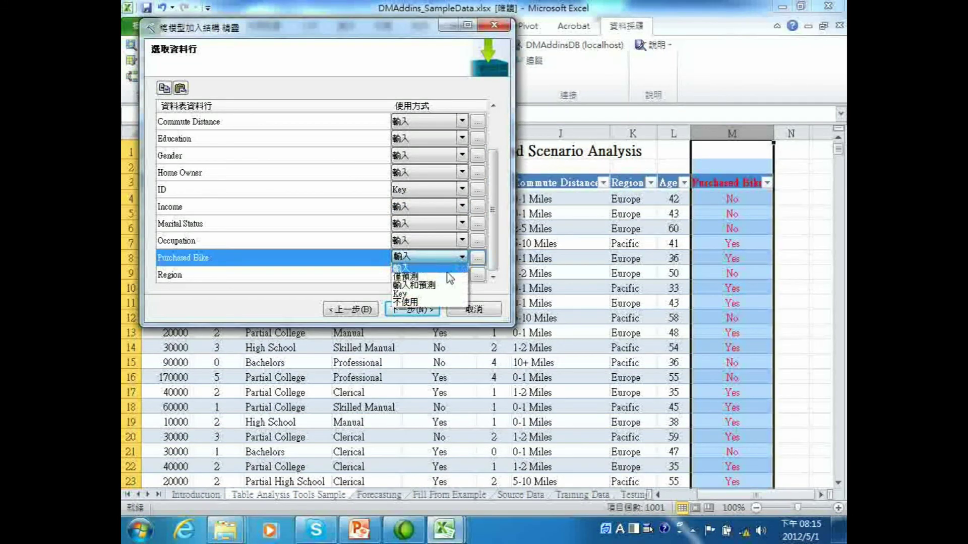
left_click(448, 276)
left_click(416, 309)
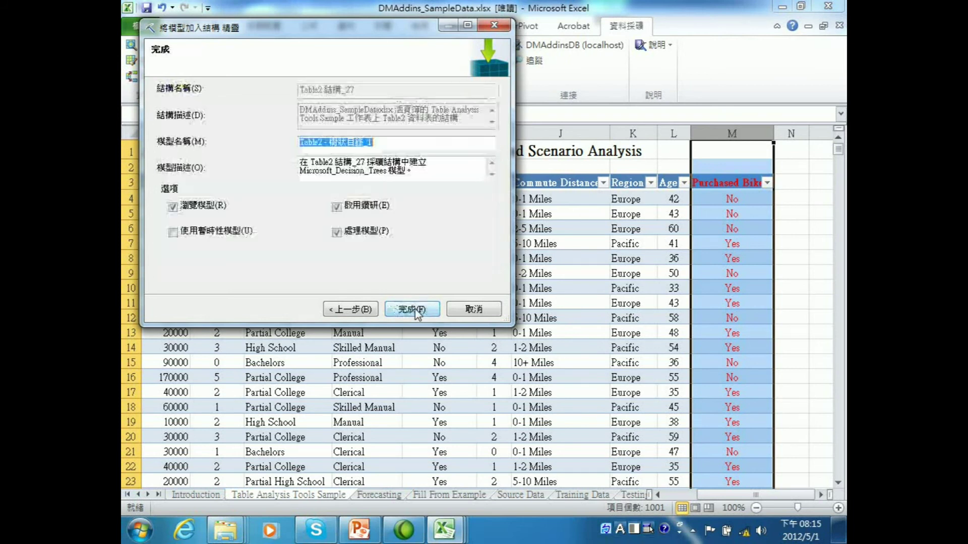
left_click(417, 308)
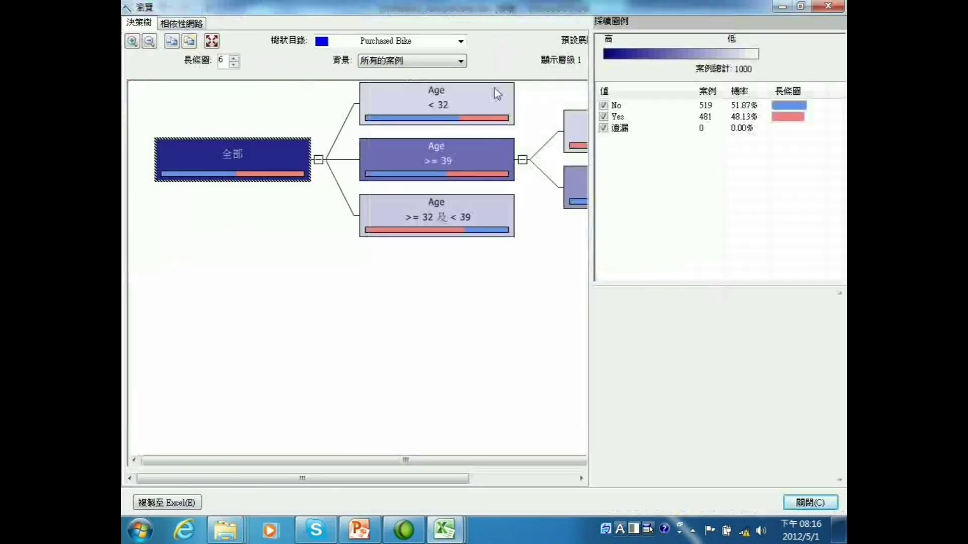
Zoom out the new Purchased Bike decision tree and examine its Age and Cars branches
left_click_drag(378, 460, 578, 501)
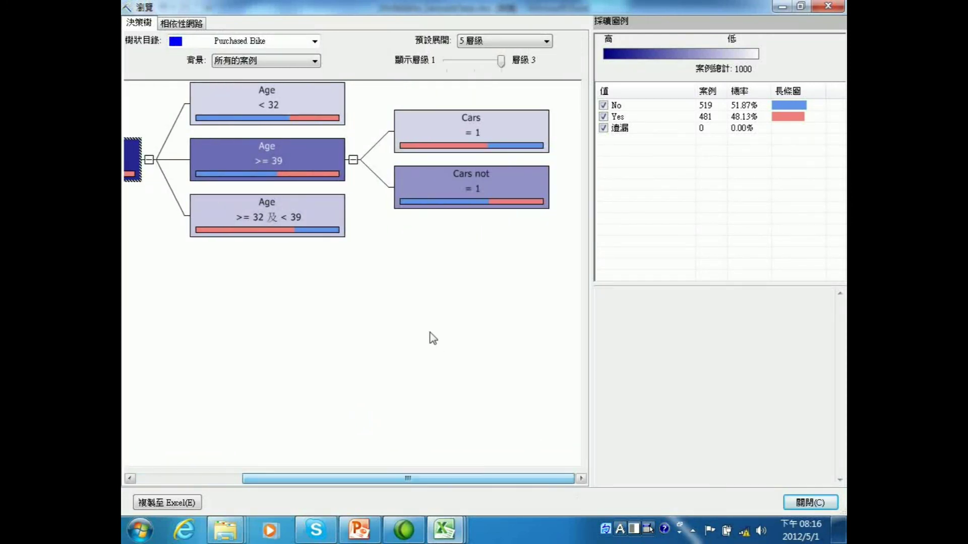
left_click_drag(341, 478, 299, 478)
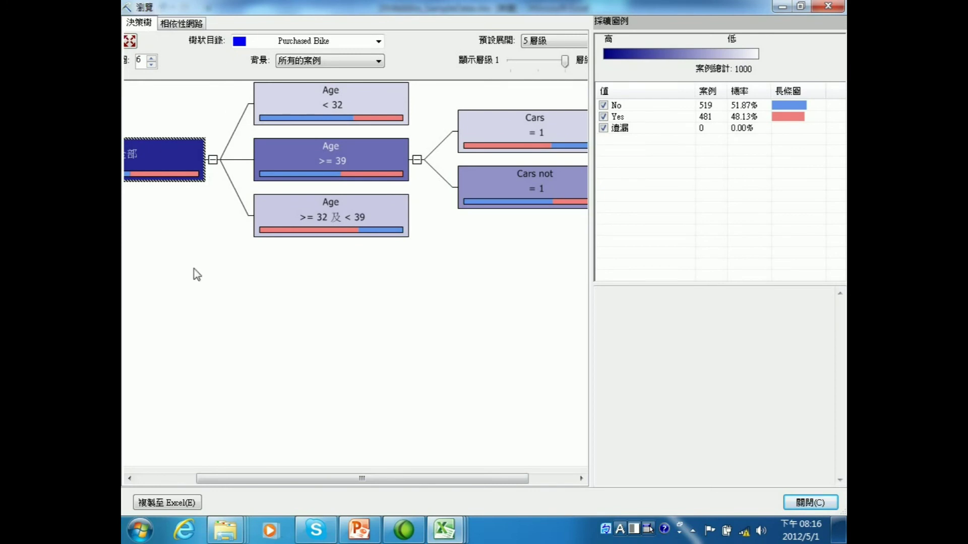
left_click_drag(324, 479, 270, 443)
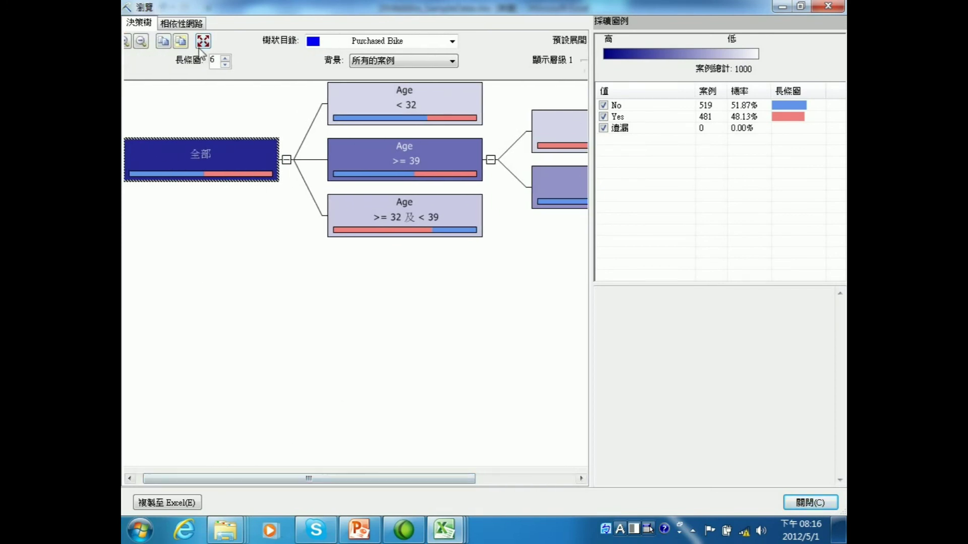
left_click(142, 41)
left_click(142, 41)
left_click_drag(306, 489, 384, 512)
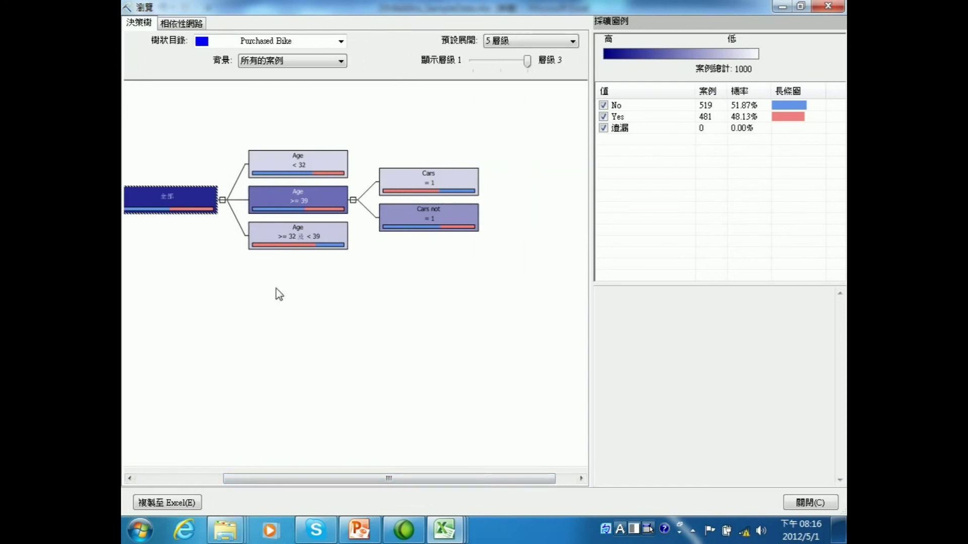
Copy the Purchased Bike decision tree to Excel as a picture and shift it slightly on the 決策樹 sheet
left_click(445, 529)
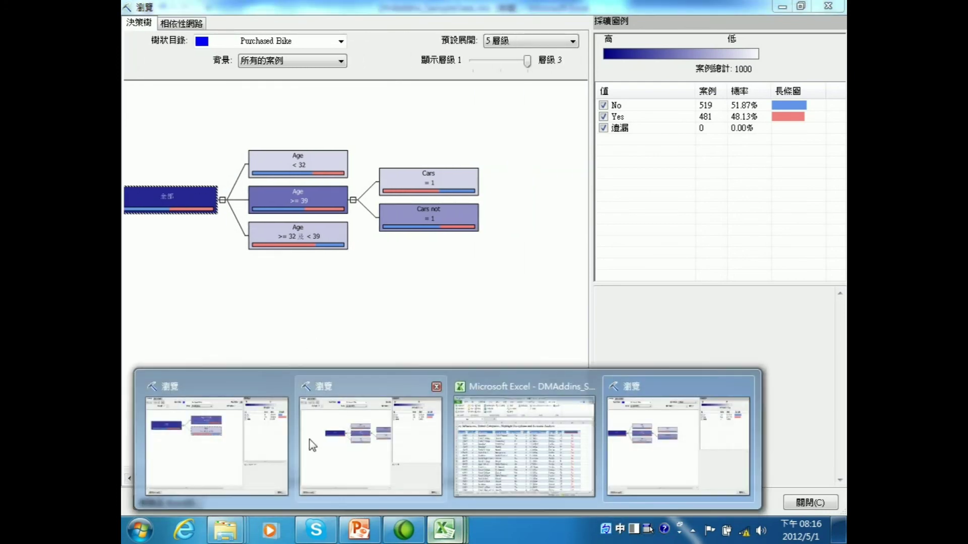
left_click(310, 439)
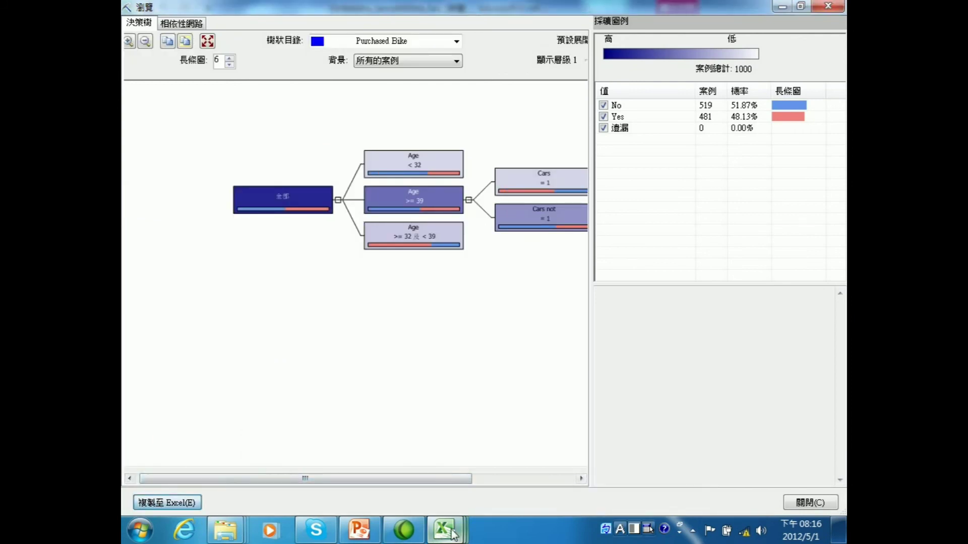
left_click(452, 534)
left_click(644, 454)
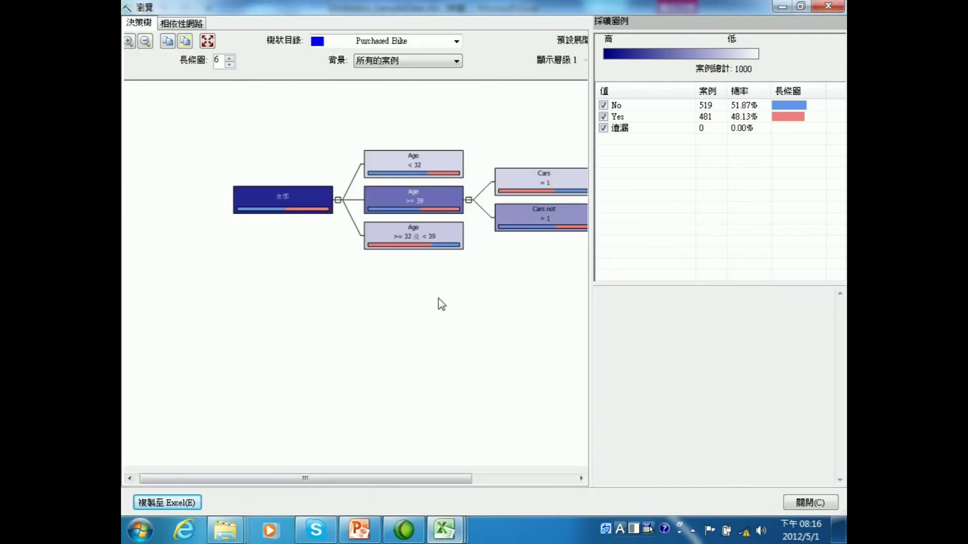
left_click(445, 529)
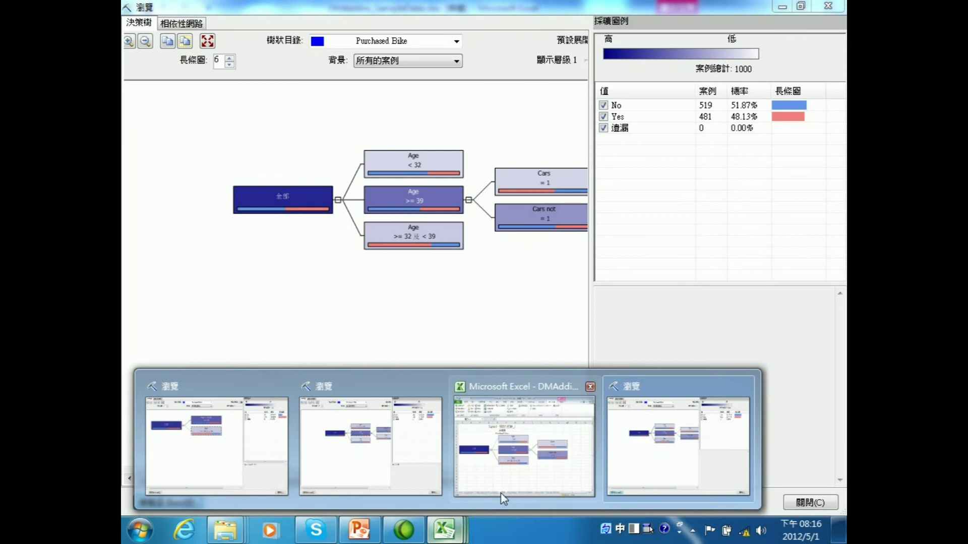
left_click(562, 467)
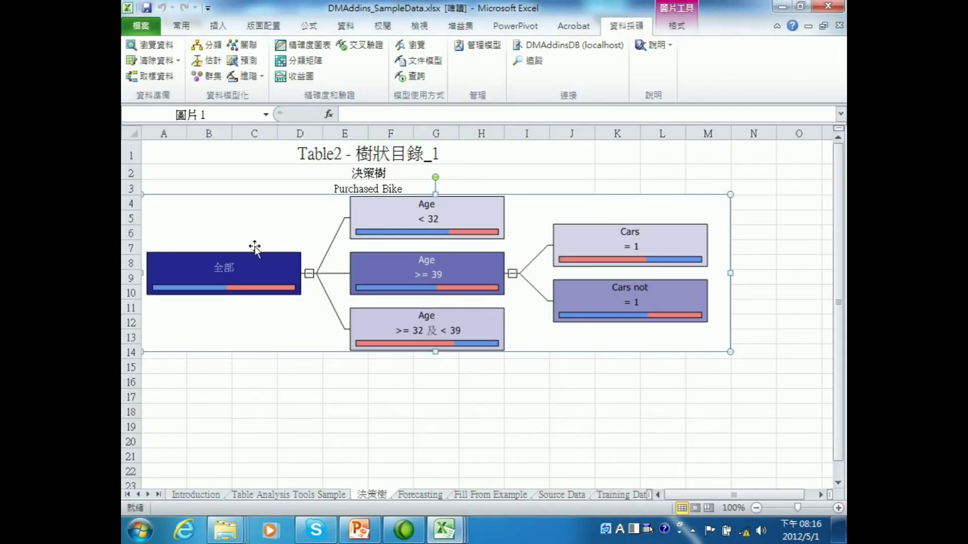
left_click_drag(250, 263, 273, 259)
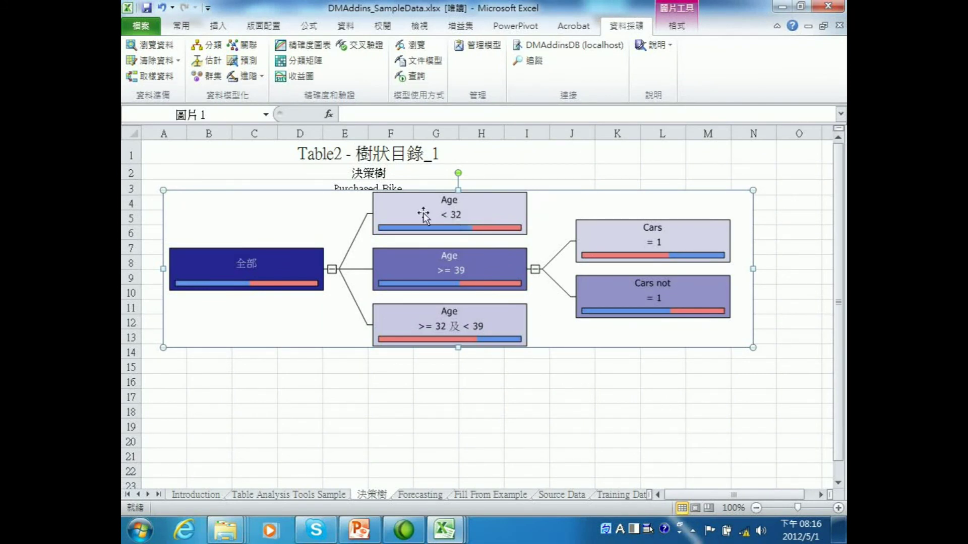
Return to the tree browser and examine the case distribution of each Cars and Age node
mouse_move(439, 535)
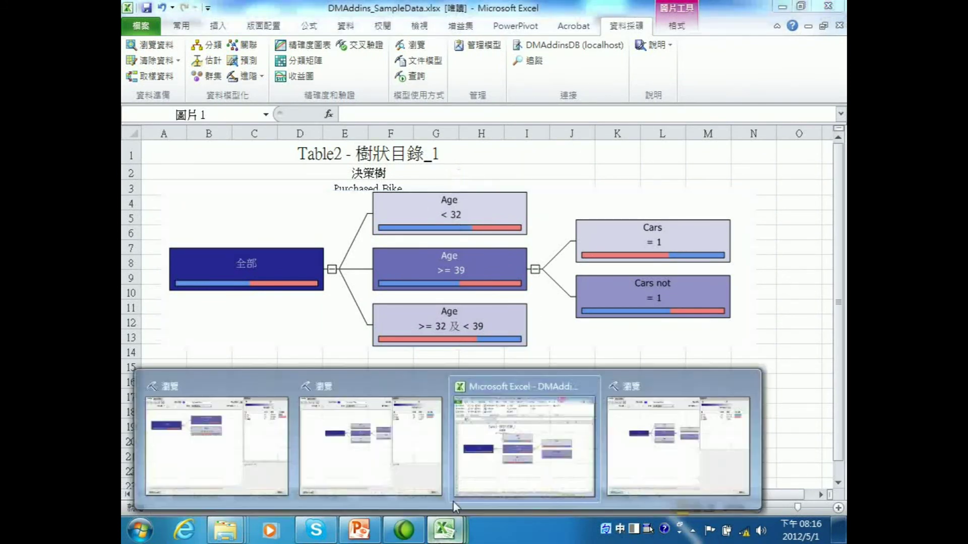
left_click(622, 446)
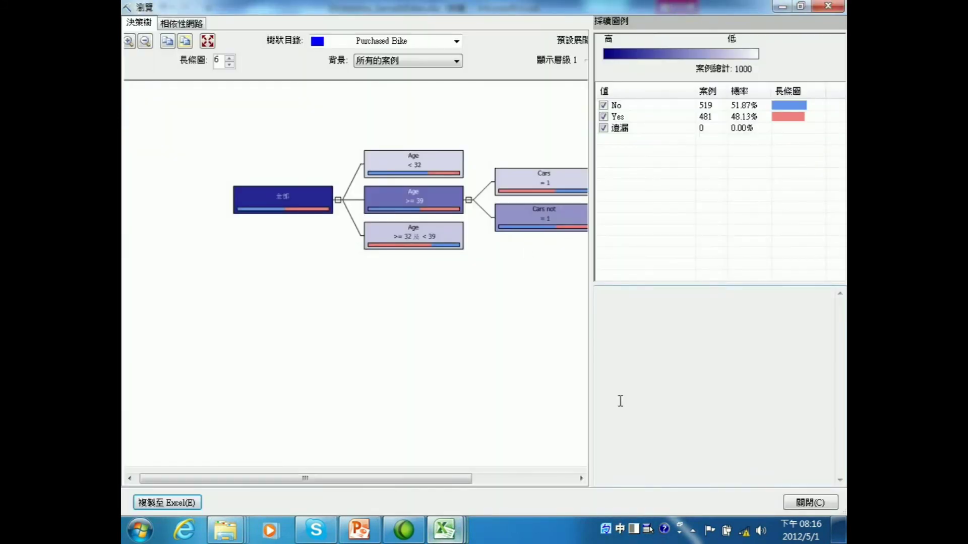
left_click(512, 173)
left_click(525, 218)
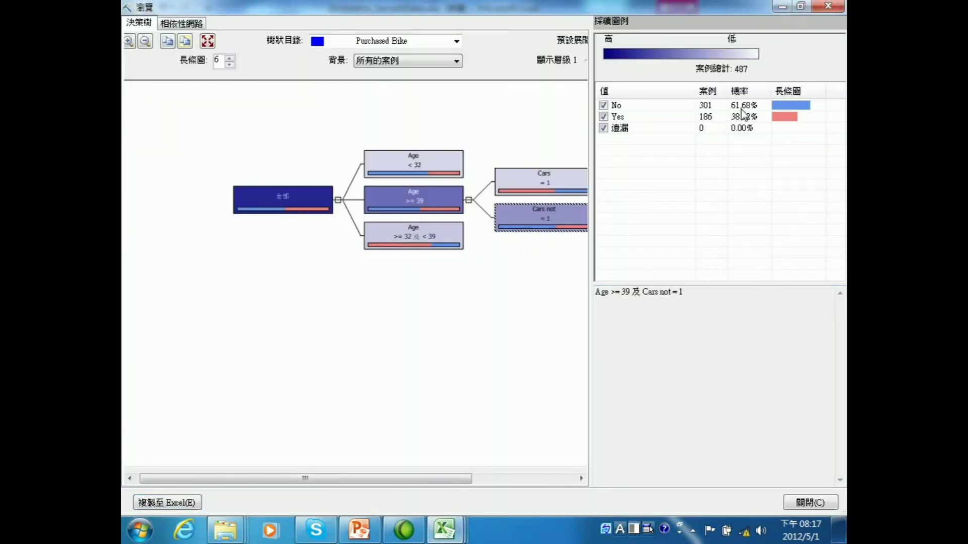
left_click(382, 158)
left_click(402, 210)
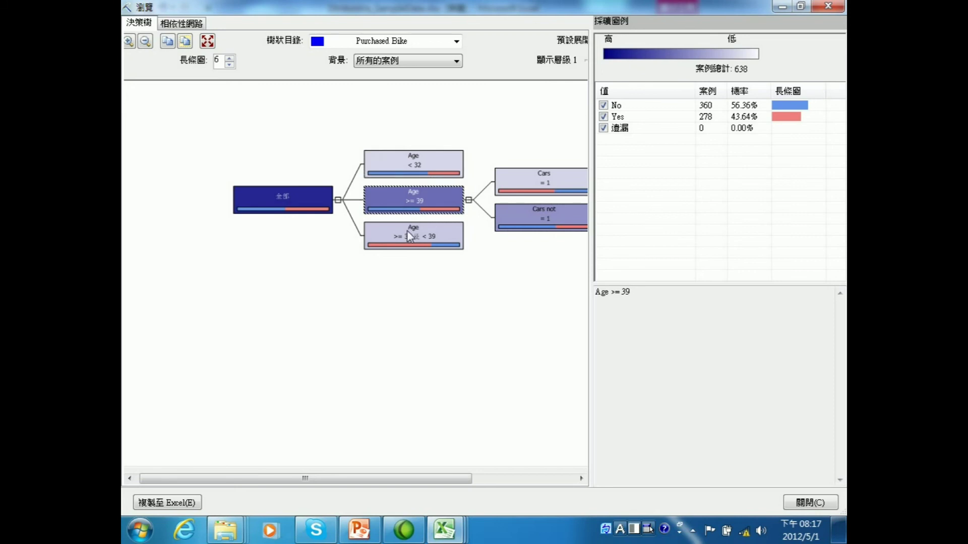
left_click(407, 233)
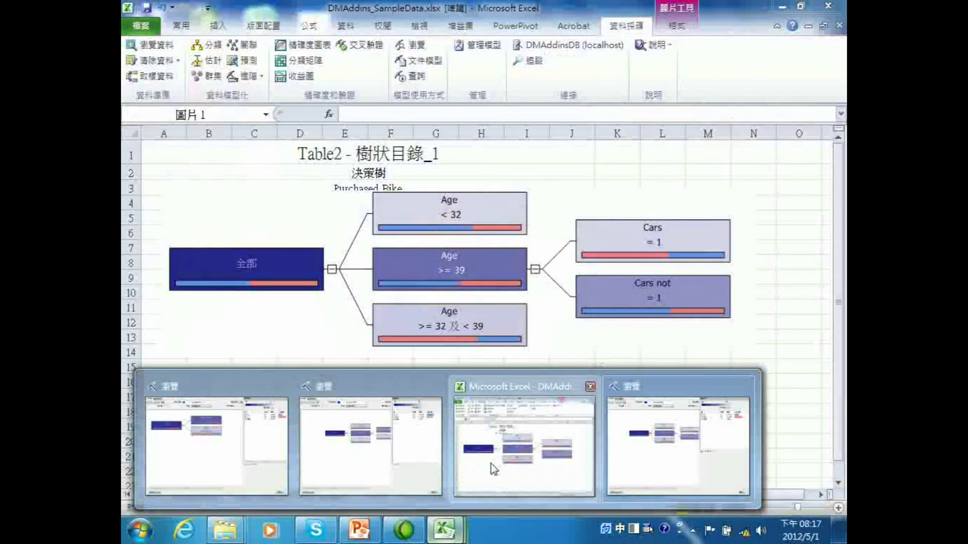
Start an accuracy chart (精確度圖表) from the Table Analysis Tools Sample sheet, evaluating the "Table2 結構_27" structure
left_click(494, 468)
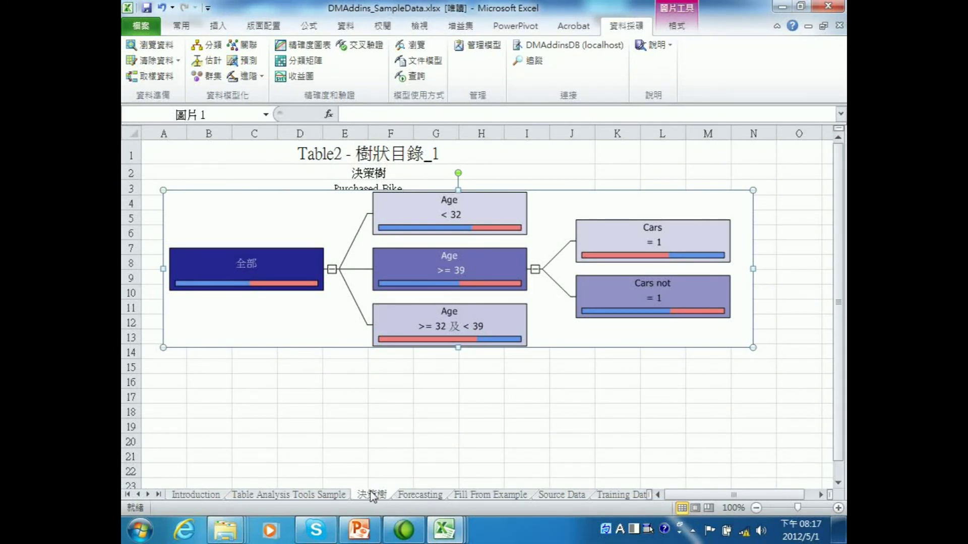
left_click(279, 496)
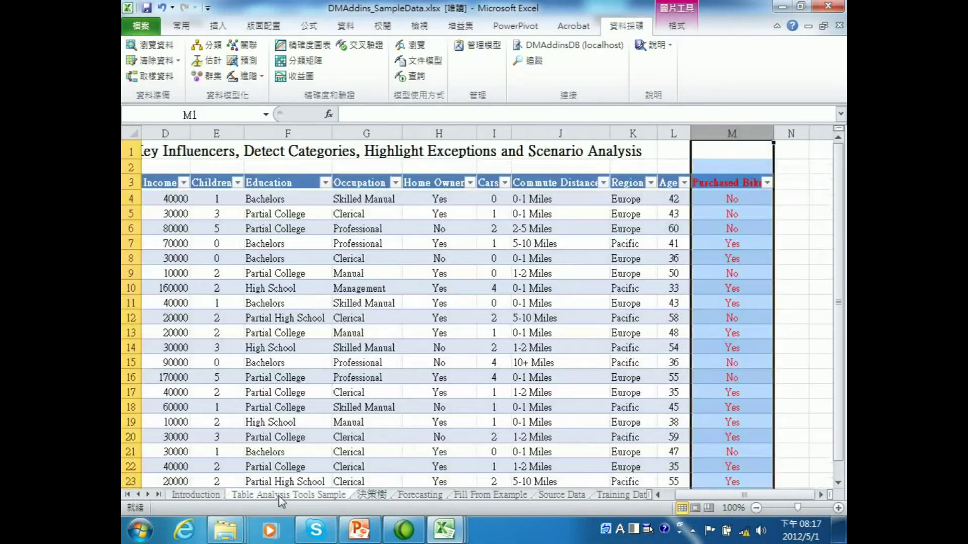
left_click(312, 46)
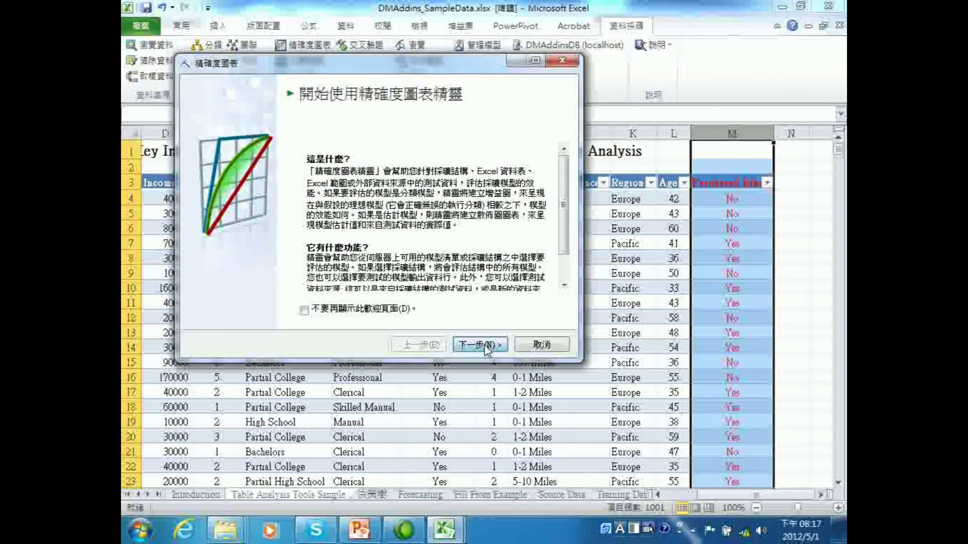
left_click(487, 346)
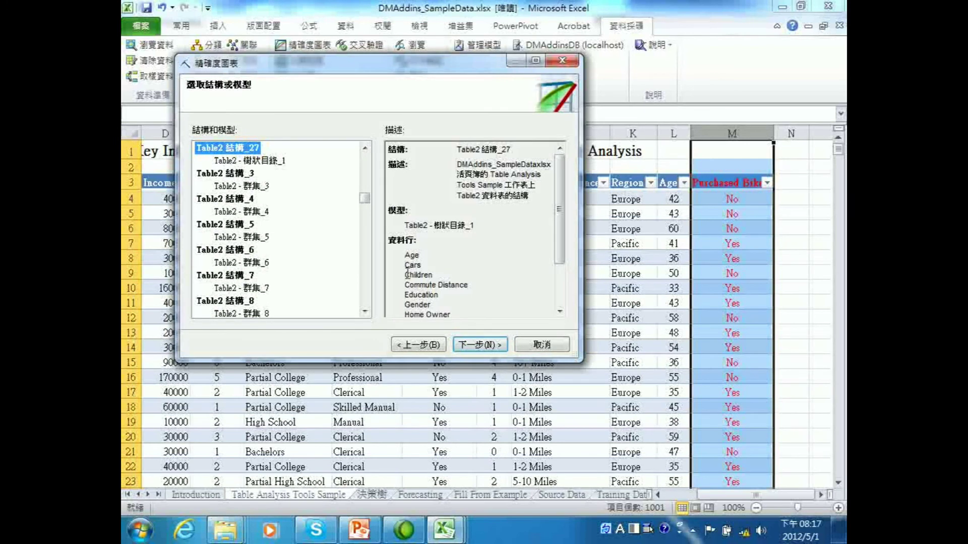
left_click(487, 345)
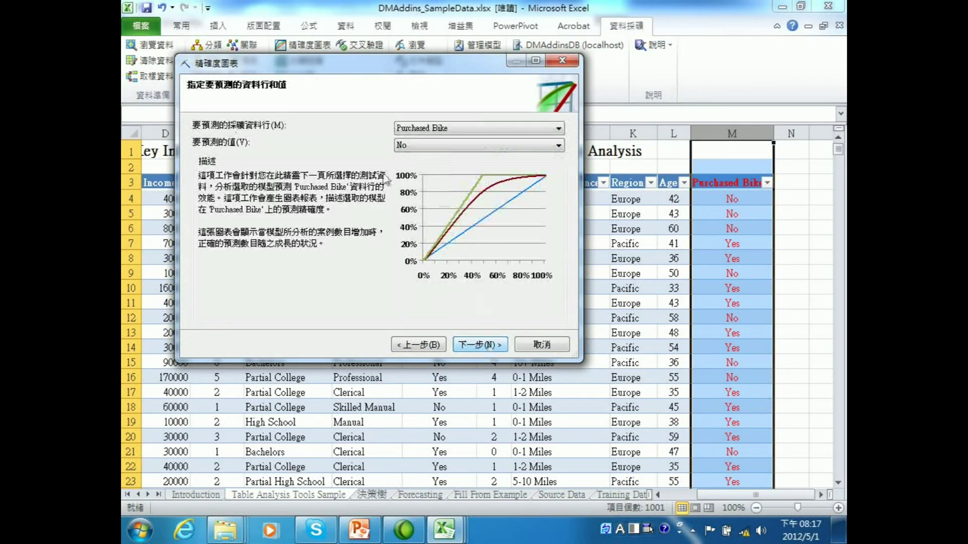
Set the value to predict to Yes, use the Table2 data table as test data and finish with the default column mappings
left_click(558, 145)
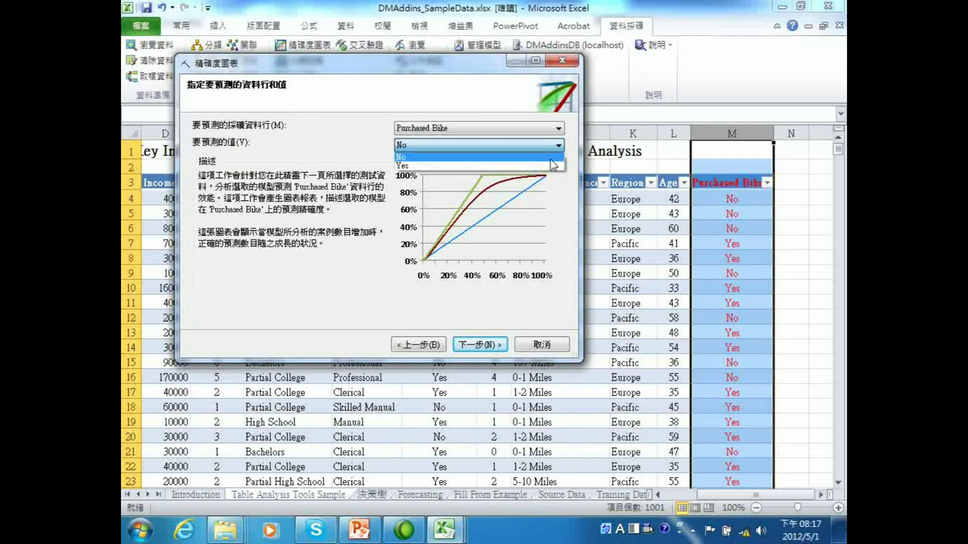
left_click(550, 160)
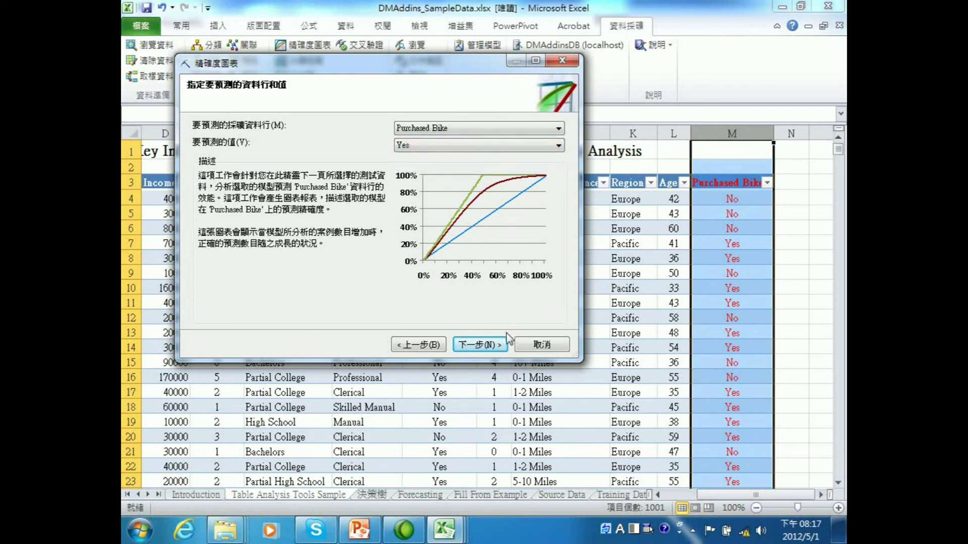
left_click(499, 346)
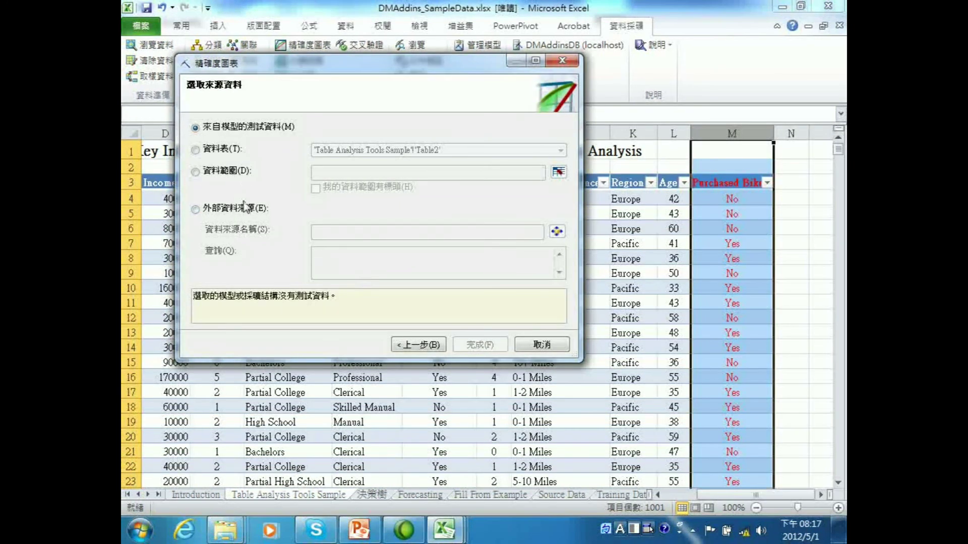
left_click(196, 150)
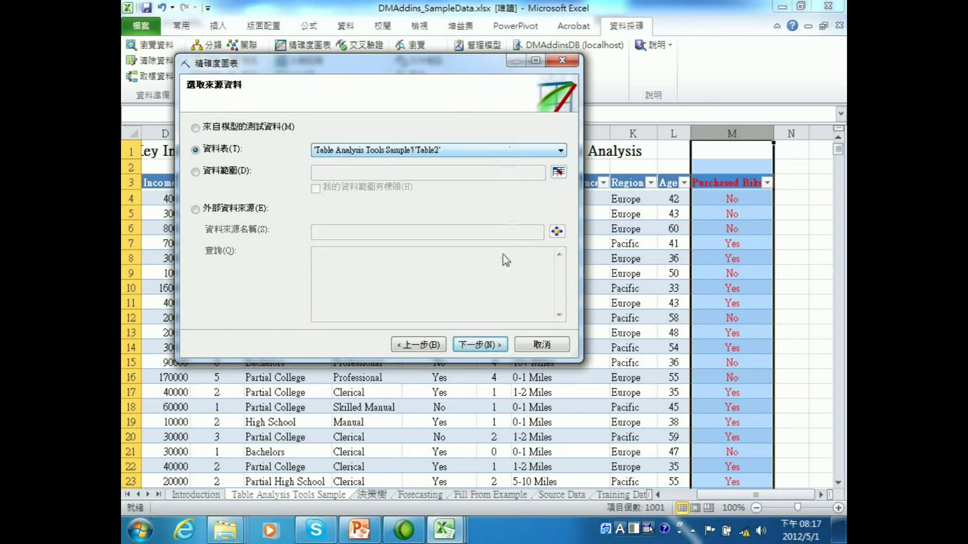
left_click(476, 347)
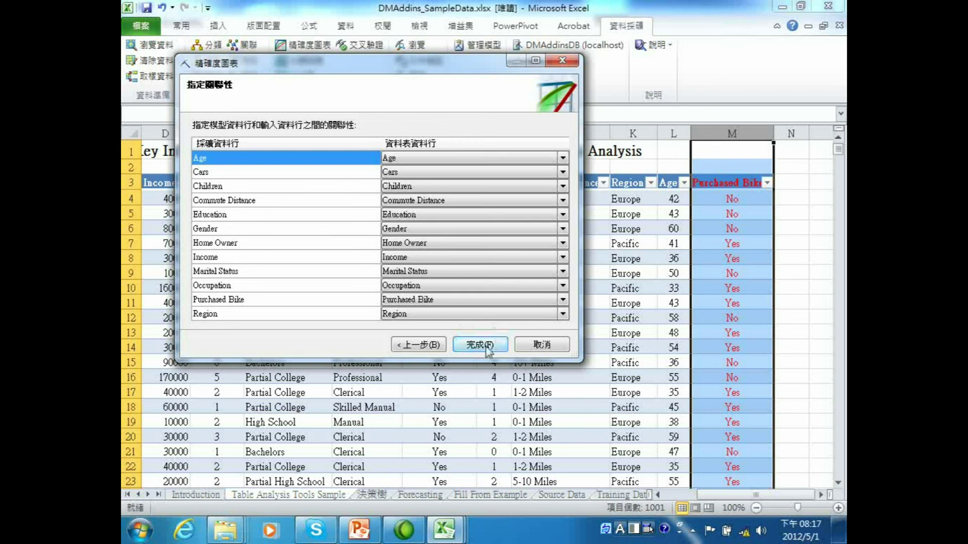
left_click(486, 346)
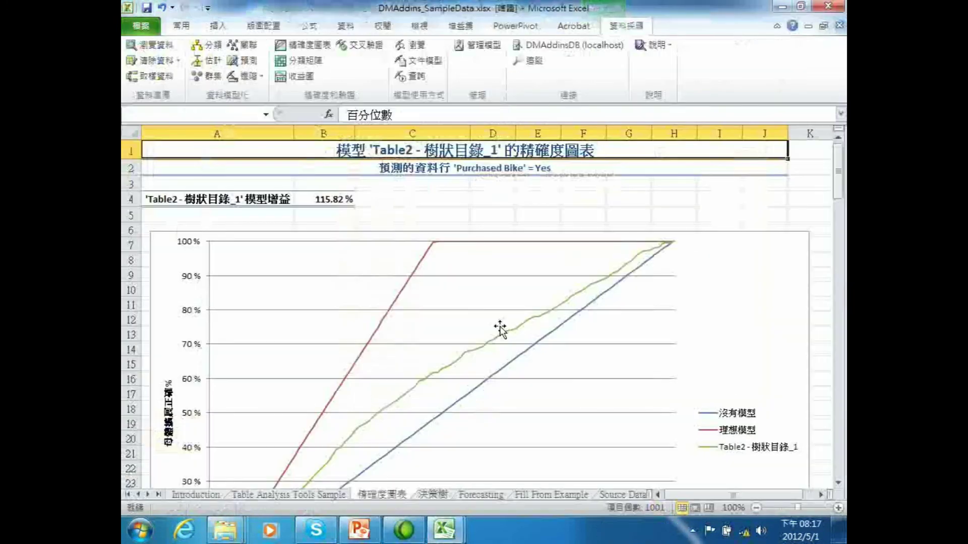
Examine the model gain and the decision tree's curve on the accuracy chart
left_click(337, 205)
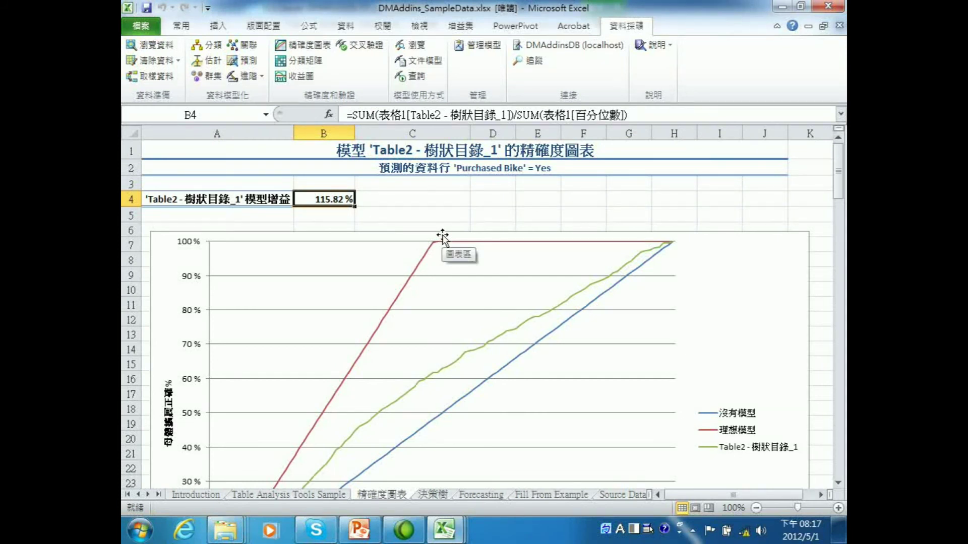
scroll(438, 262, "down", 4)
scroll(434, 264, "up", 2)
left_click(442, 271)
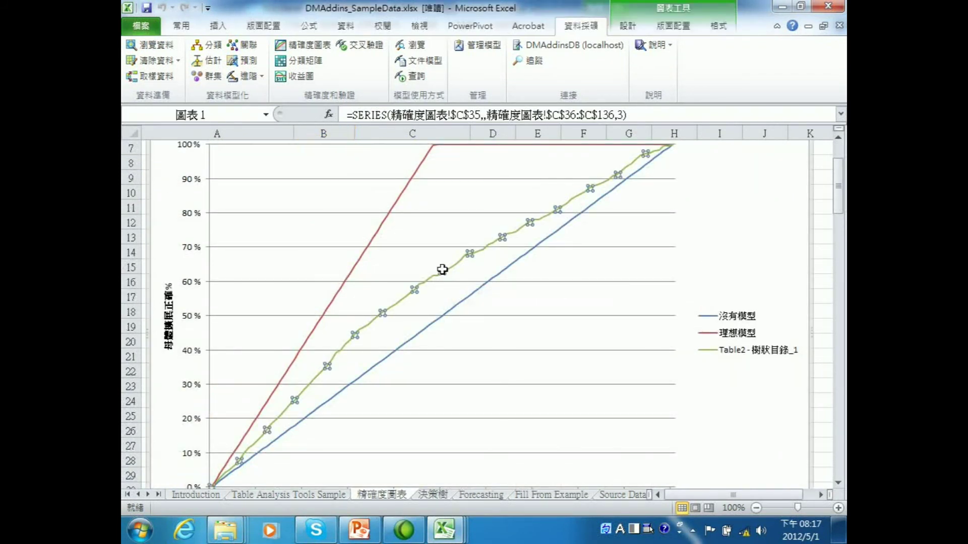
scroll(404, 222, "up", 2)
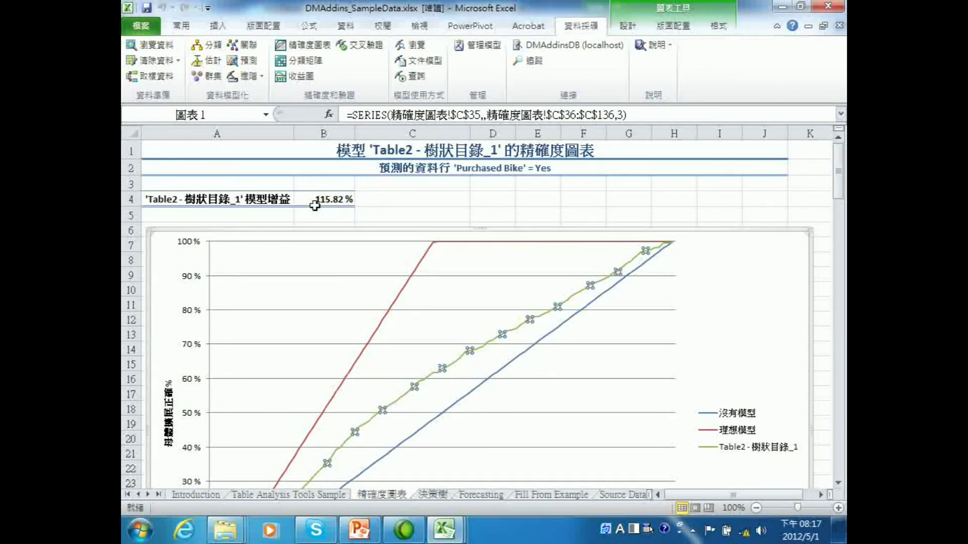
Create a classification matrix (分類矩陣) for Purchased Bike from "Table2 結構_27" with percentages and counts, using the Table2 data table as test data
left_click(288, 494)
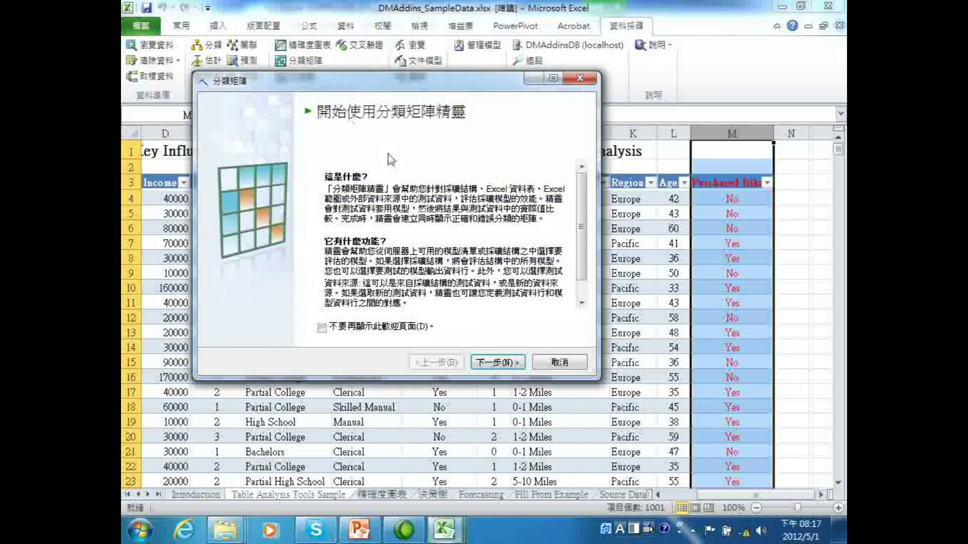
left_click(491, 364)
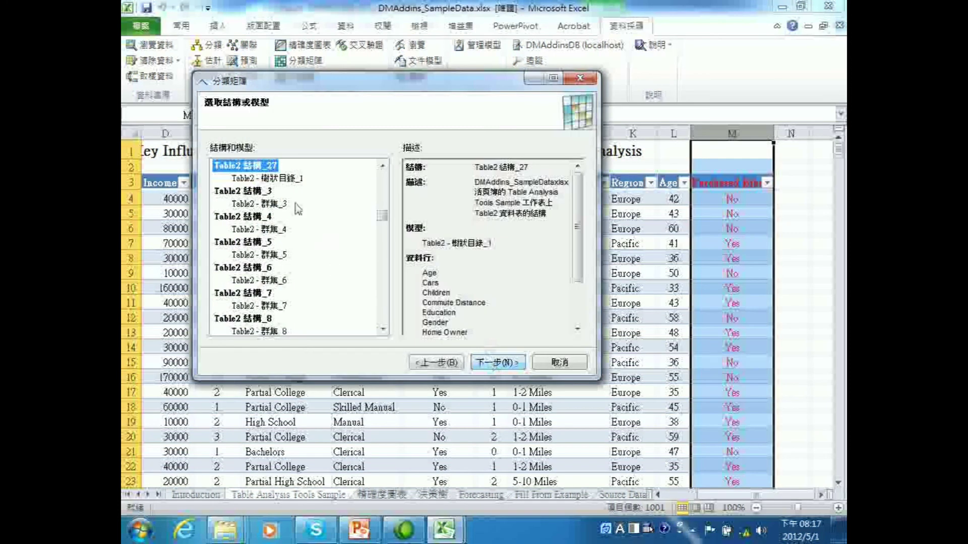
left_click(476, 361)
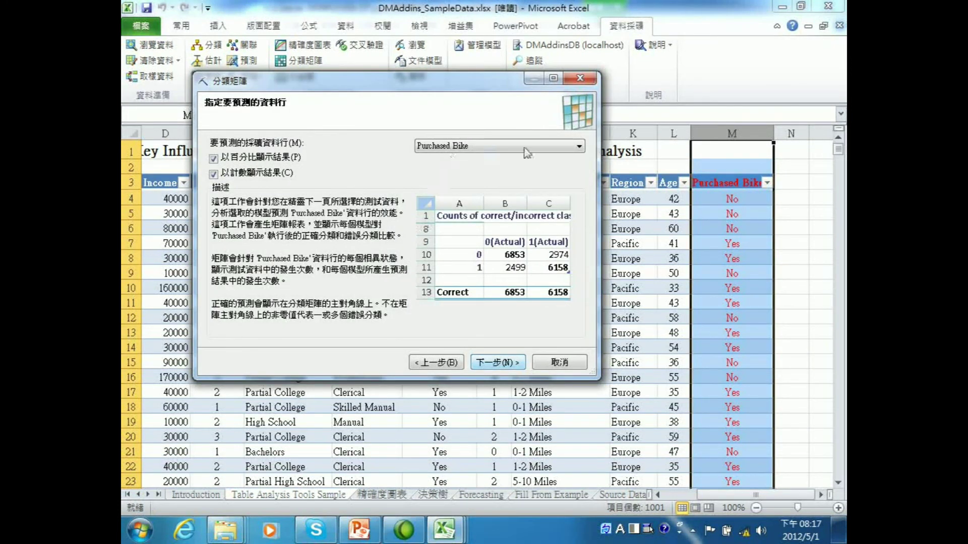
left_click(498, 362)
left_click(221, 170)
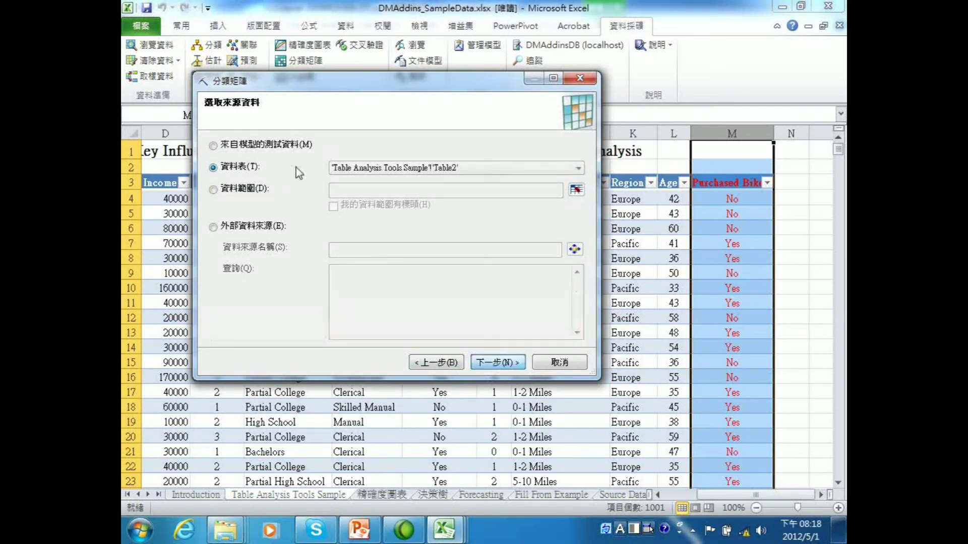
left_click(493, 364)
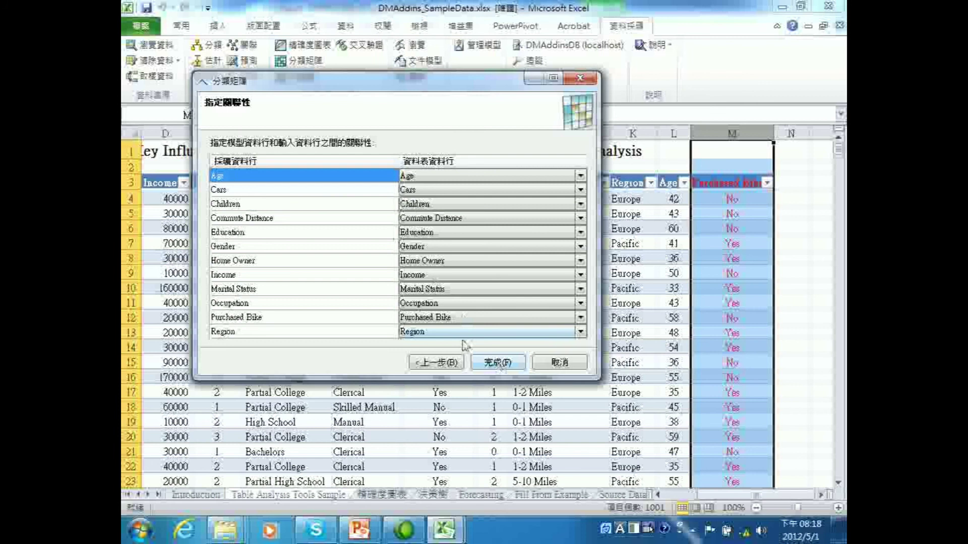
left_click(496, 362)
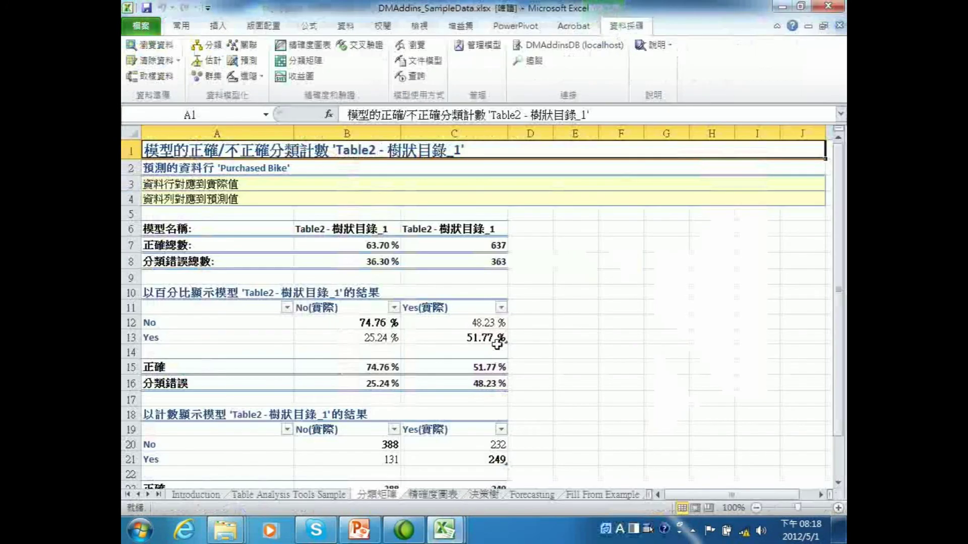
Examine the overall correct rate and the percentage results table in the classification matrix report
left_click(367, 247)
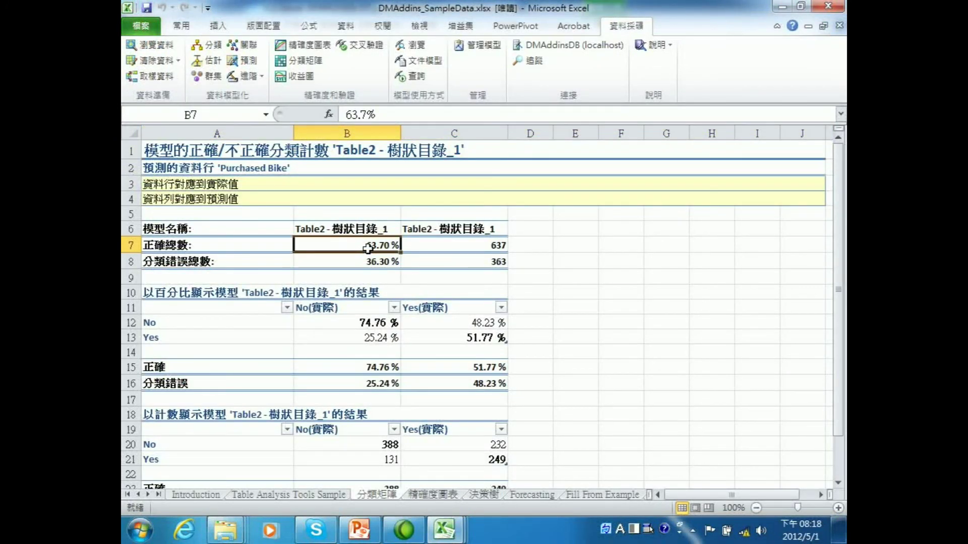
scroll(373, 247, "down", 2)
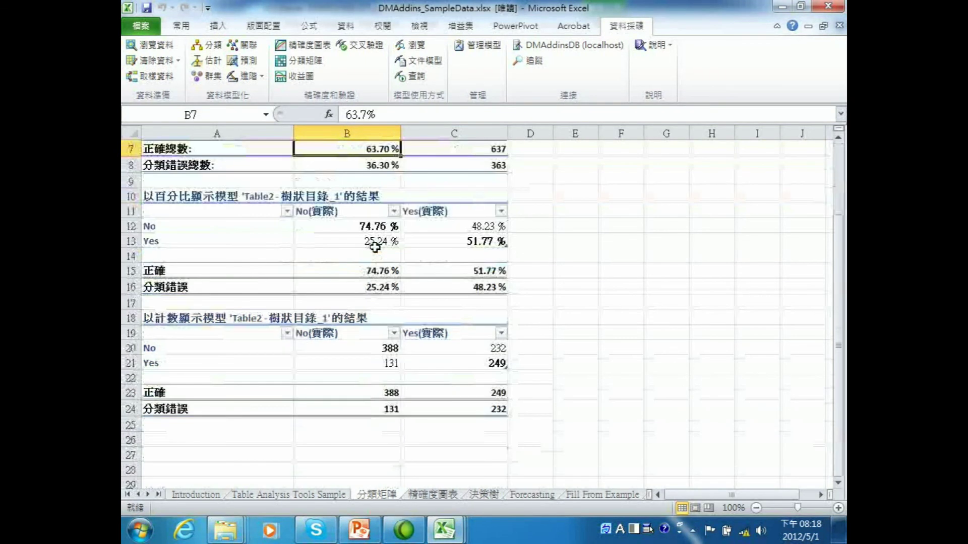
left_click(388, 228)
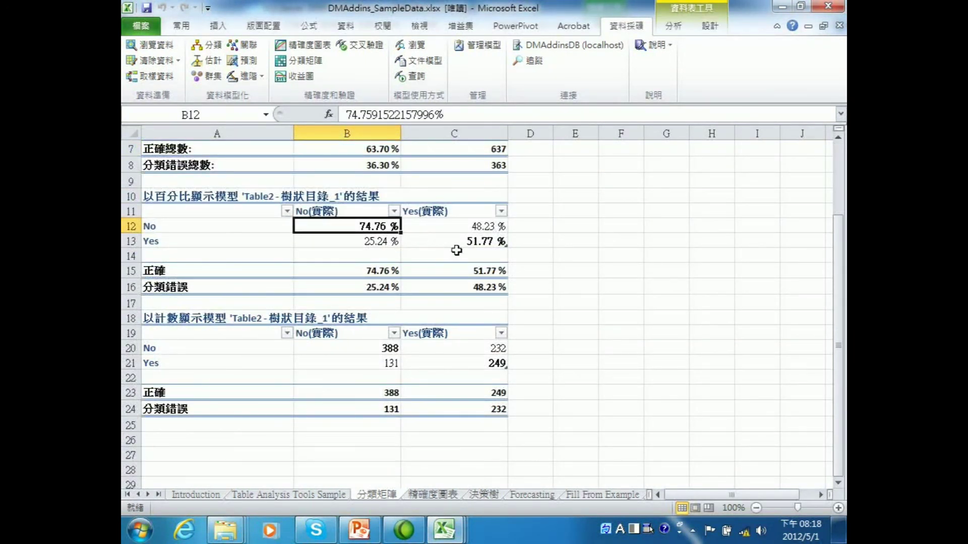
key("ctrl+a")
scroll(402, 229, "up", 2)
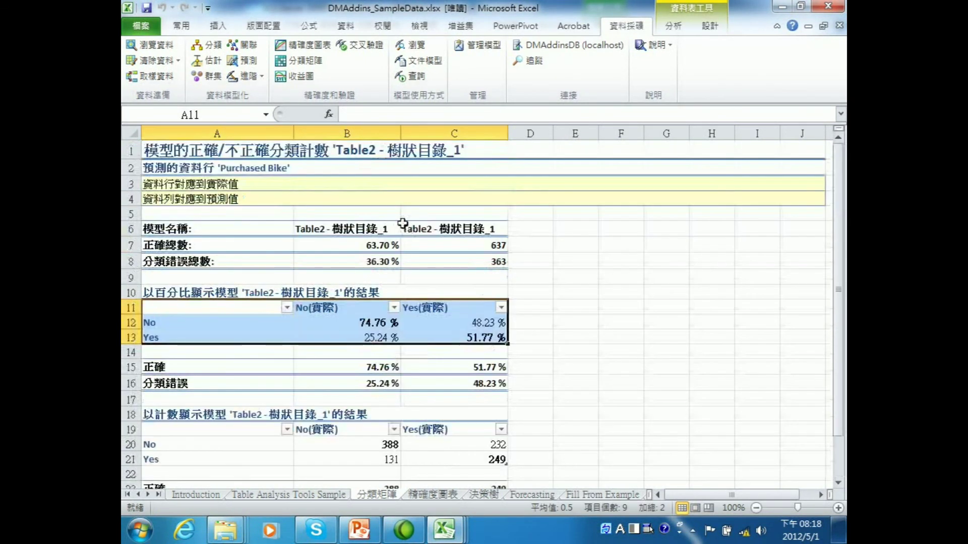
Examine the overall correct rate and the percentage and count tables in the decision tree's classification matrix report
left_click(374, 247)
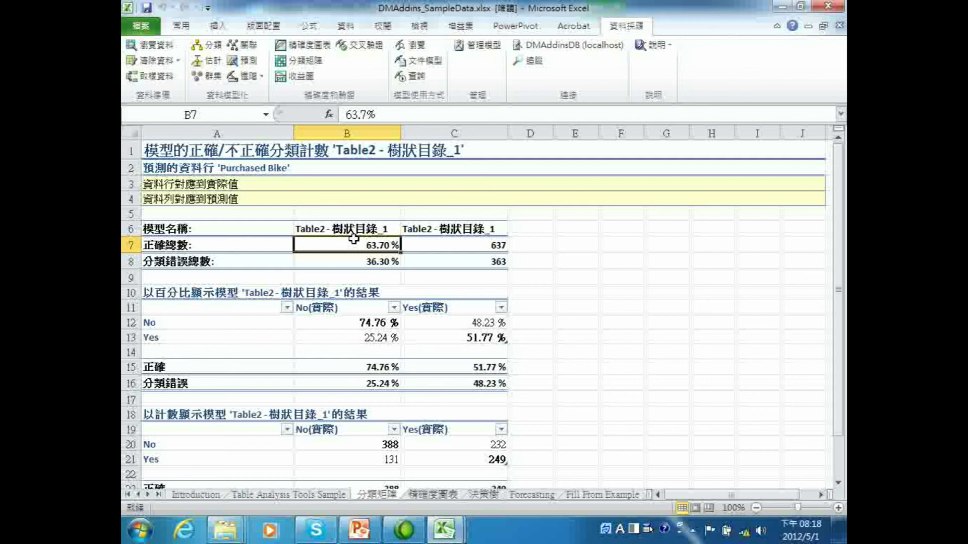
left_click(468, 334)
left_click(363, 322)
scroll(373, 318, "down", 1)
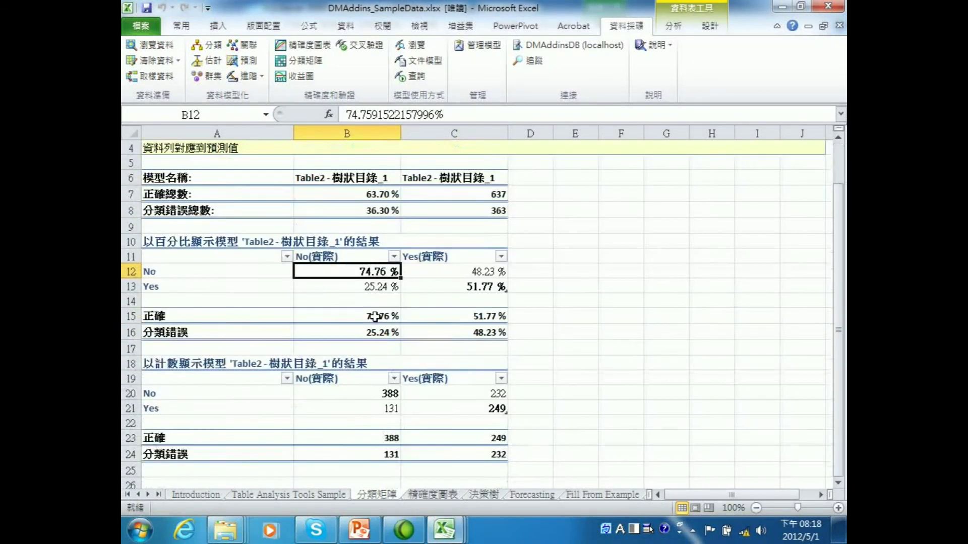
scroll(374, 316, "down", 1)
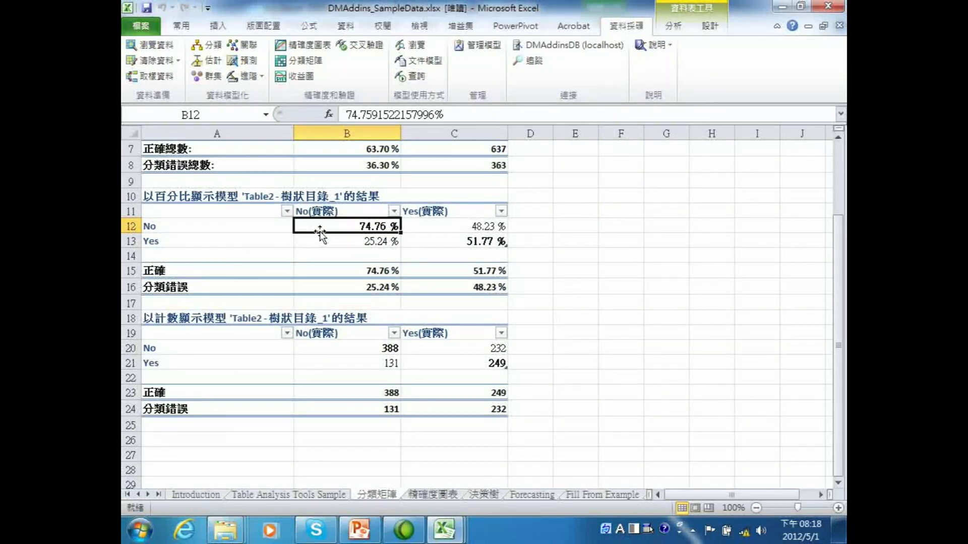
scroll(368, 238, "up", 2)
scroll(349, 249, "down", 2)
scroll(349, 249, "down", 3)
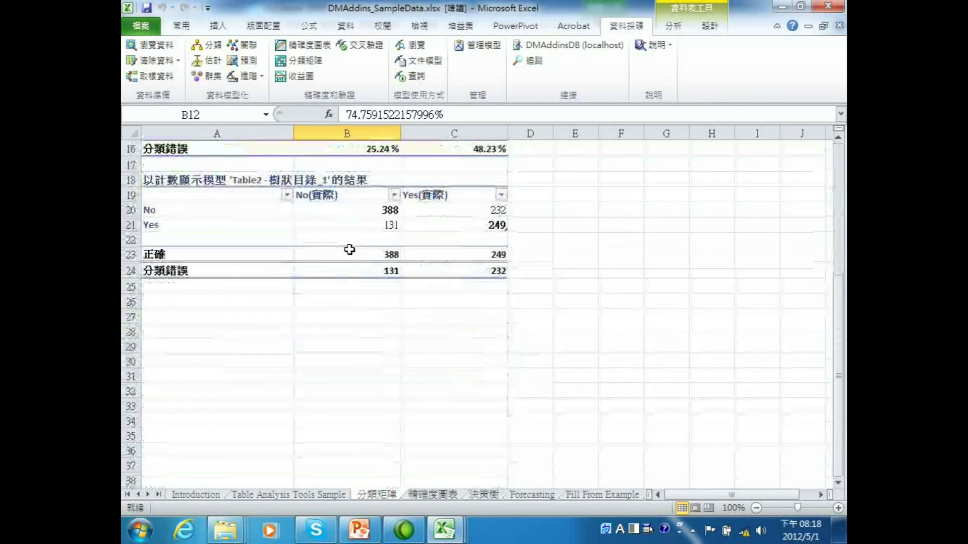
scroll(349, 249, "up", 4)
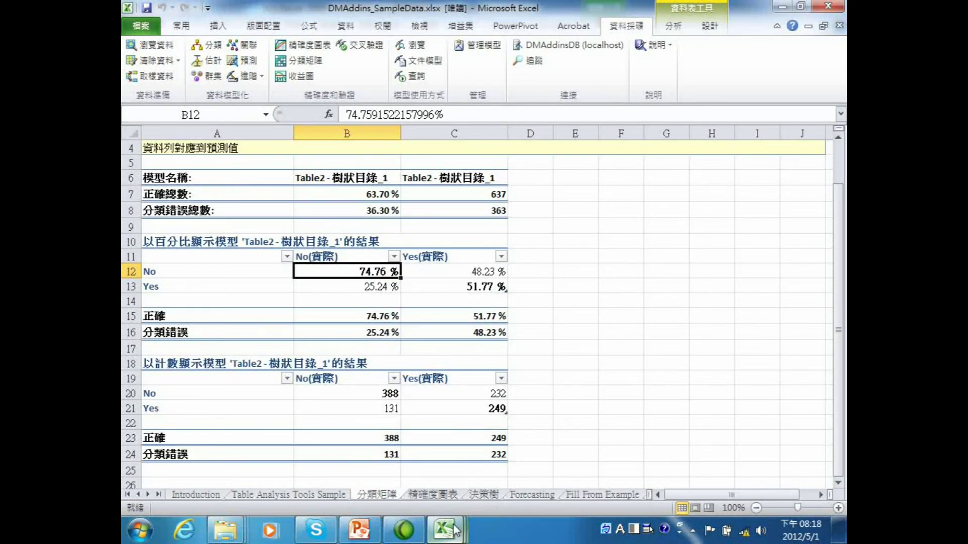
mouse_move(445, 529)
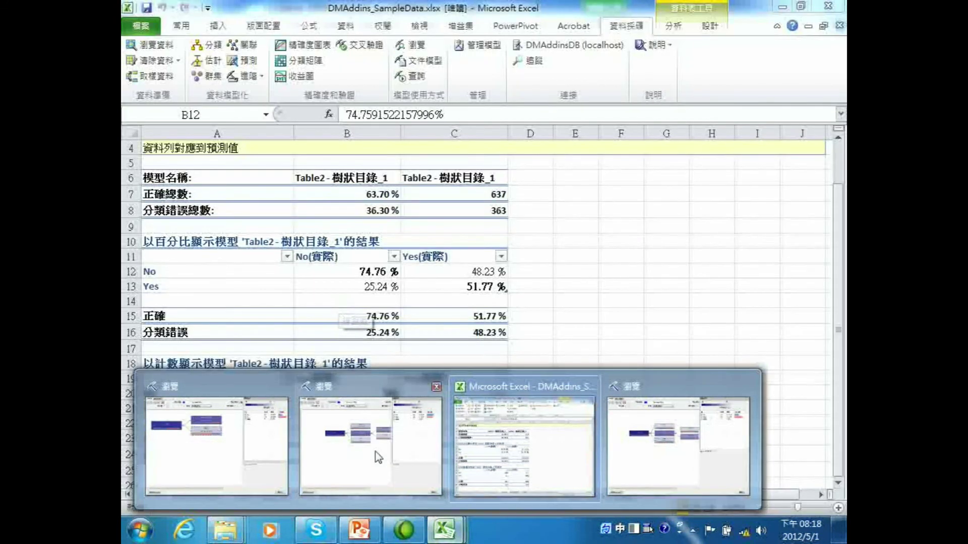
left_click(524, 443)
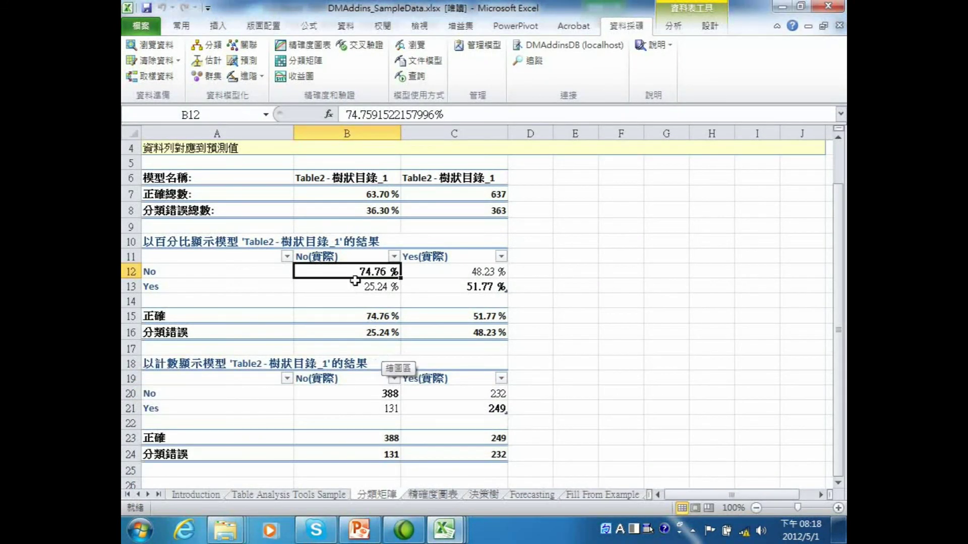
scroll(355, 280, "up", 1)
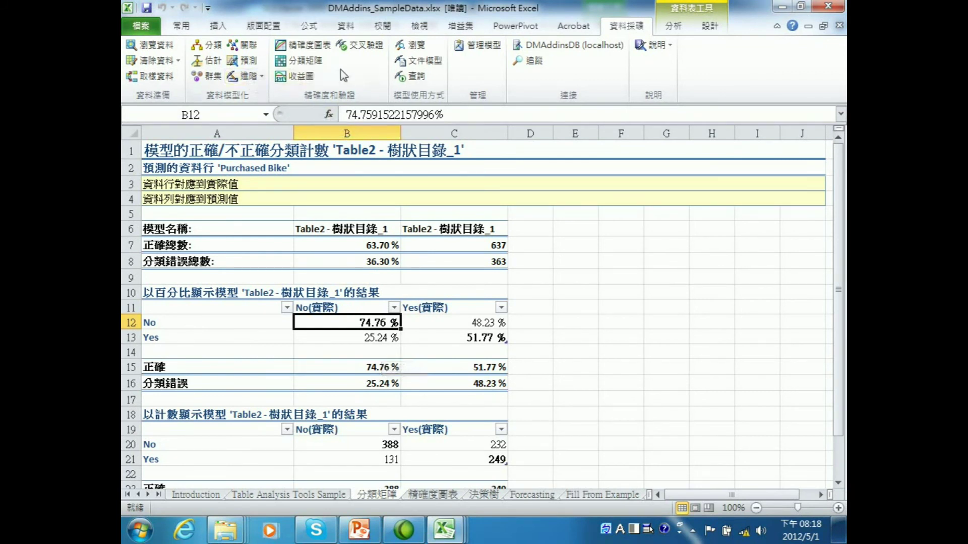
Start a new classification matrix (分類矩陣) for the logistic regression model "Table2 - 羅吉斯迴歸_1", predicting Purchased Bike with the default result options
left_click(314, 60)
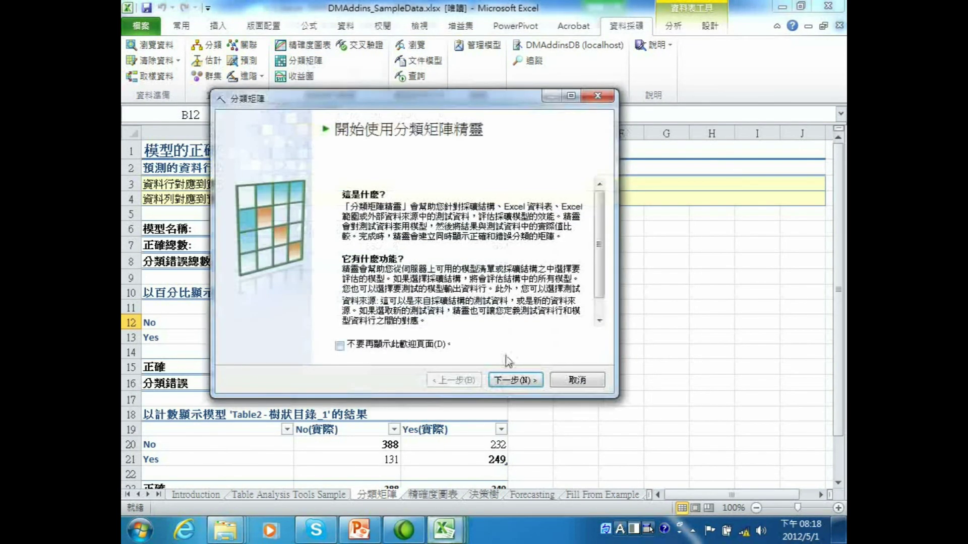
left_click(522, 381)
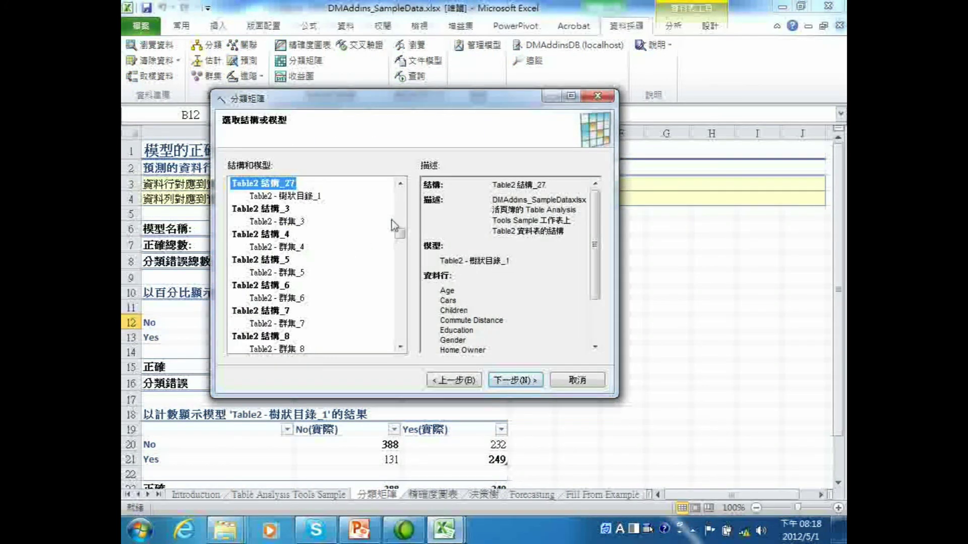
mouse_move(400, 237)
left_mouse_down()
mouse_move(405, 252)
mouse_move(411, 230)
left_mouse_up()
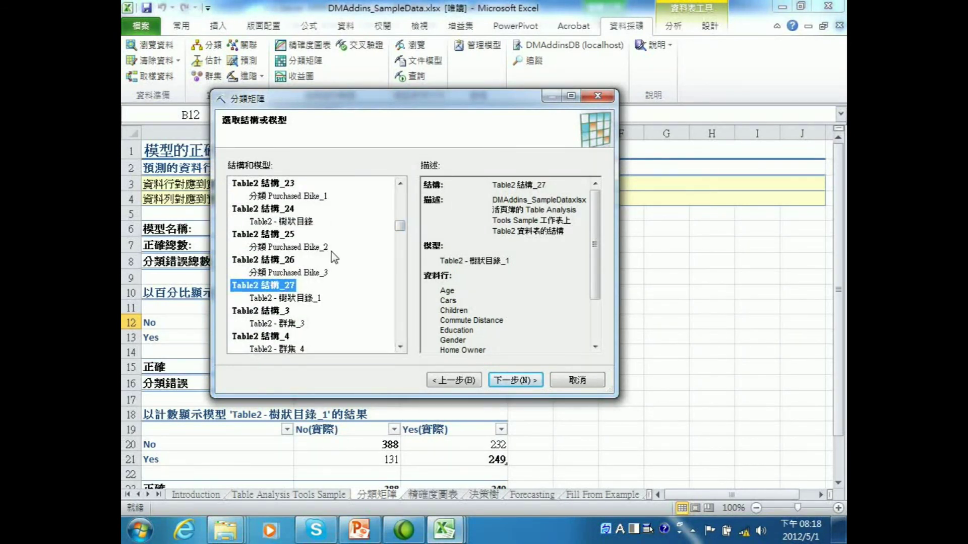
left_click(302, 247)
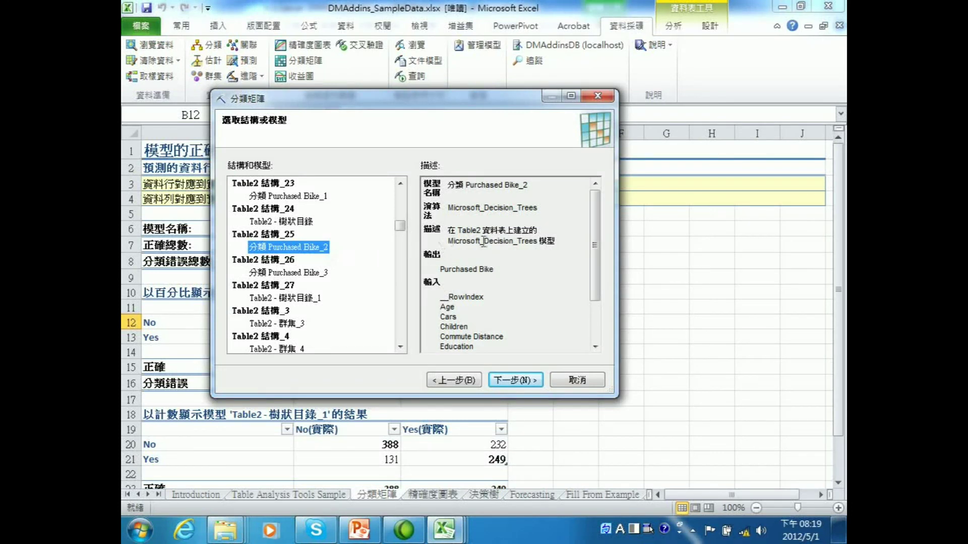
left_click(300, 224)
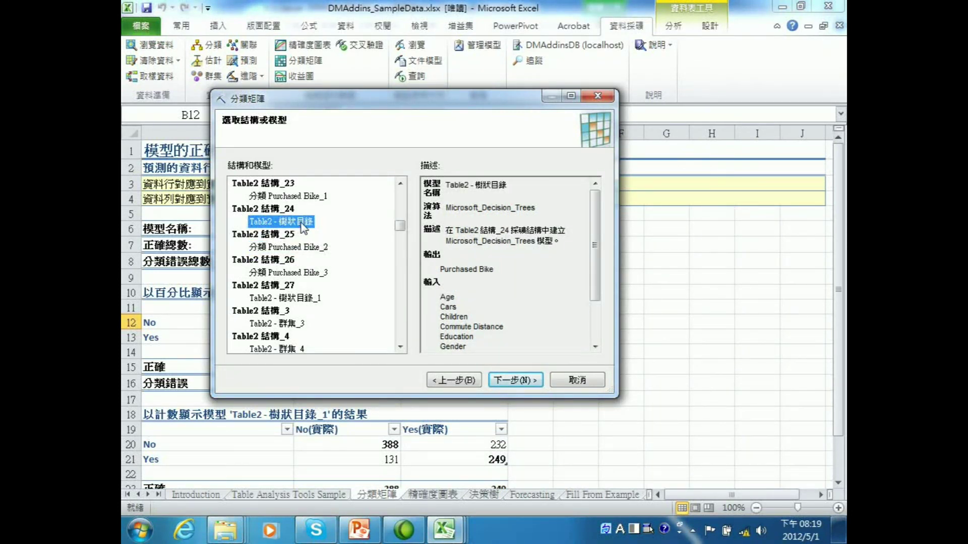
scroll(303, 228, "up", 2)
scroll(310, 225, "up", 2)
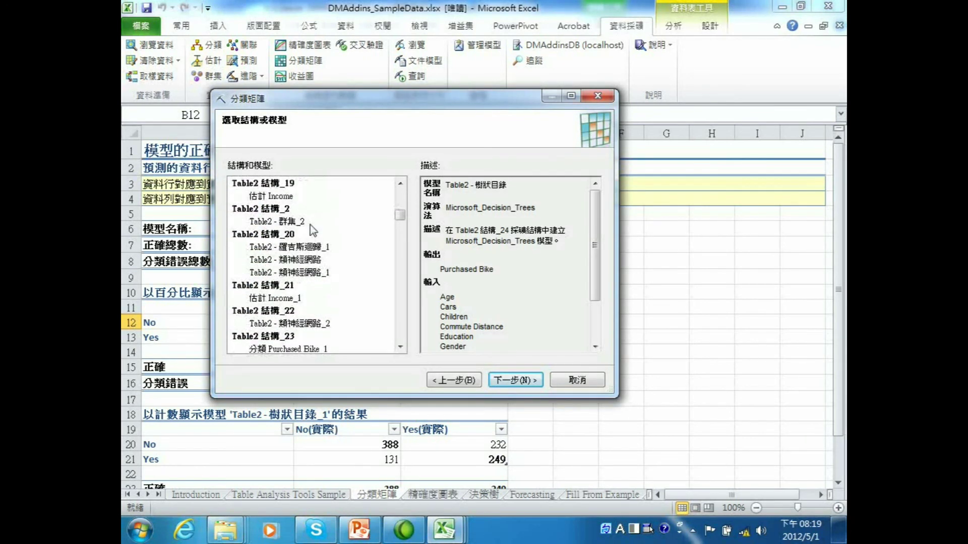
left_click(302, 248)
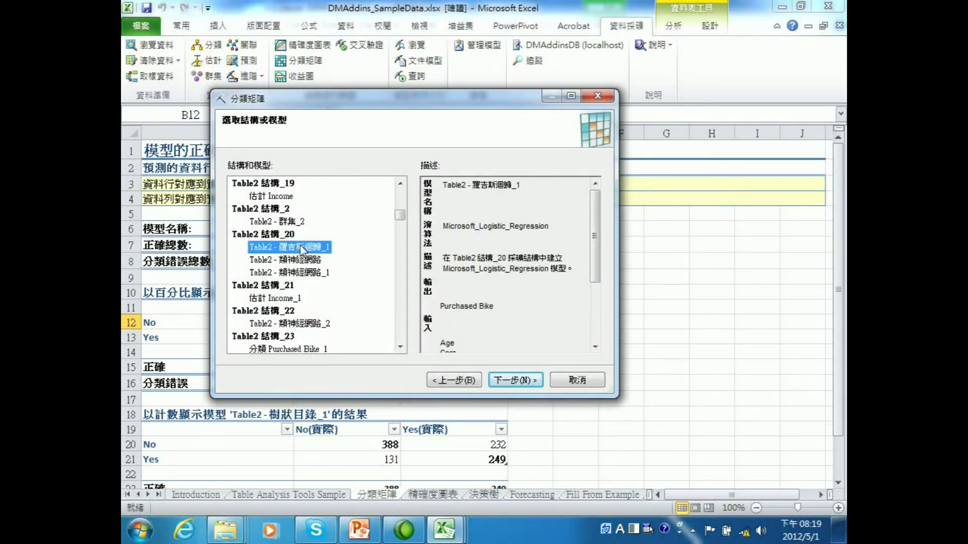
left_click(516, 385)
left_click(517, 381)
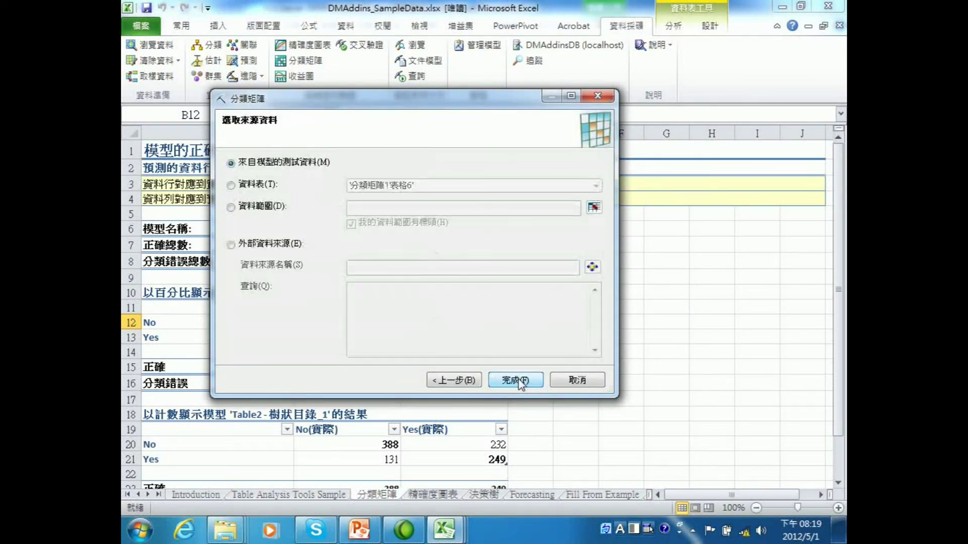
Use the Table2 data table from Table Analysis Tools Sample as test data and finish the logistic regression matrix with the default column mappings
left_click(232, 185)
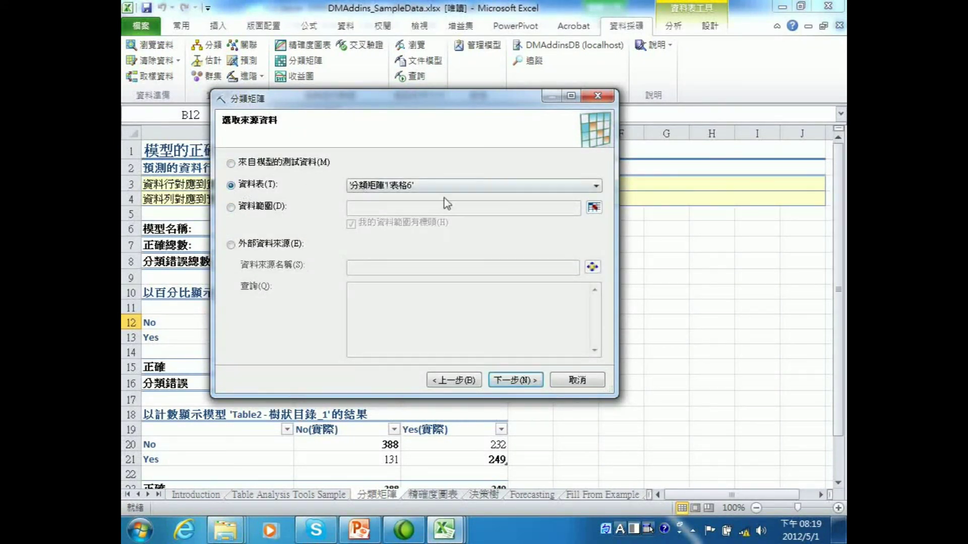
left_click(596, 186)
left_click(579, 208)
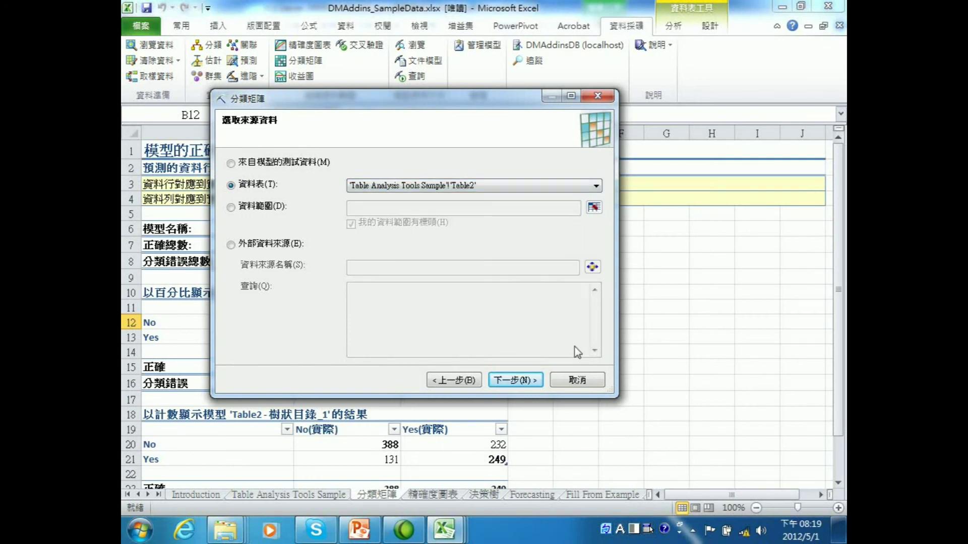
left_click(532, 386)
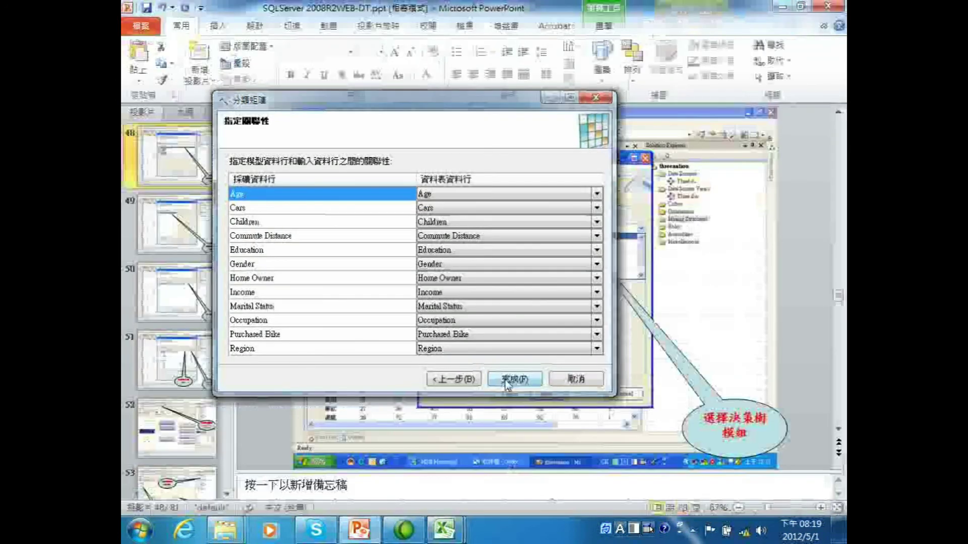
left_click(506, 381)
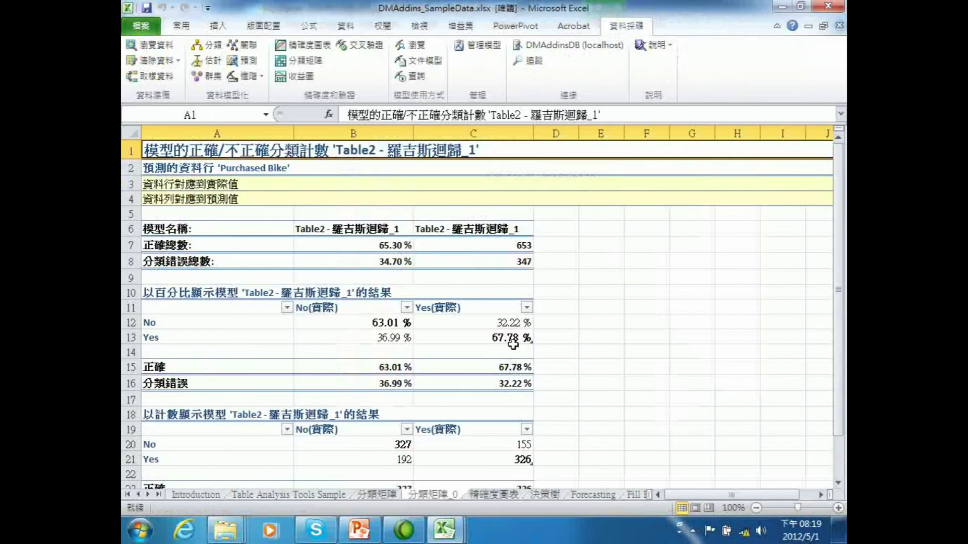
Examine the overall correct rate and the correct No and Yes percentages in the logistic regression report
left_click(384, 246)
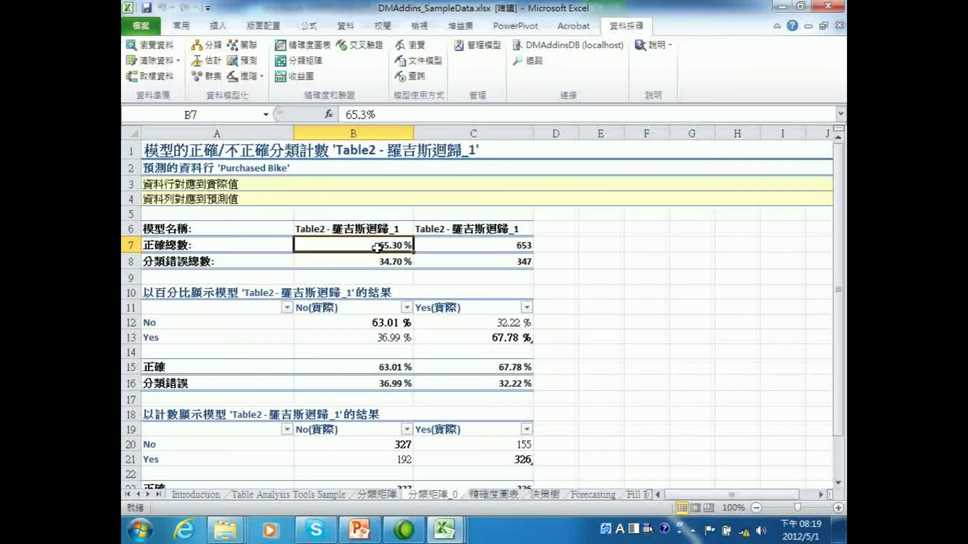
double_click(377, 247)
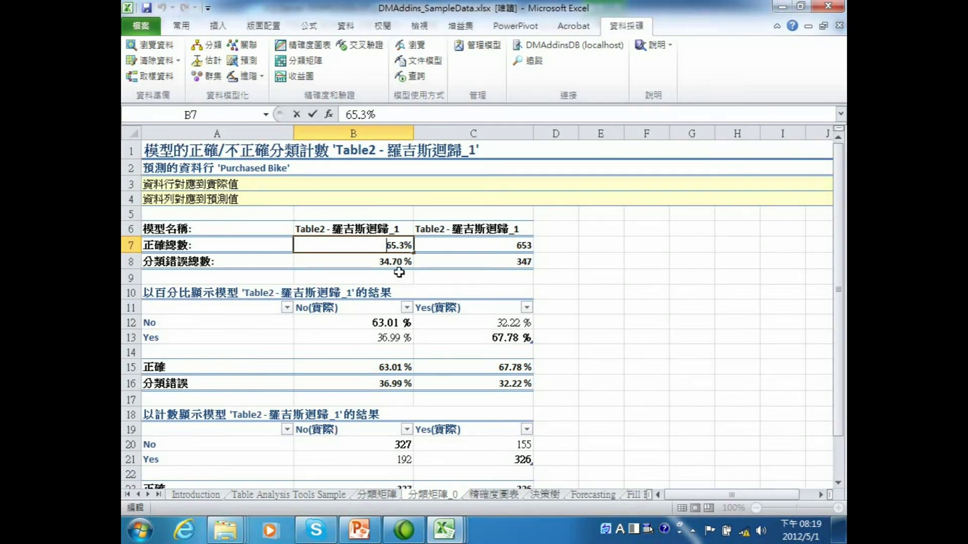
left_click(377, 321)
left_click(472, 338)
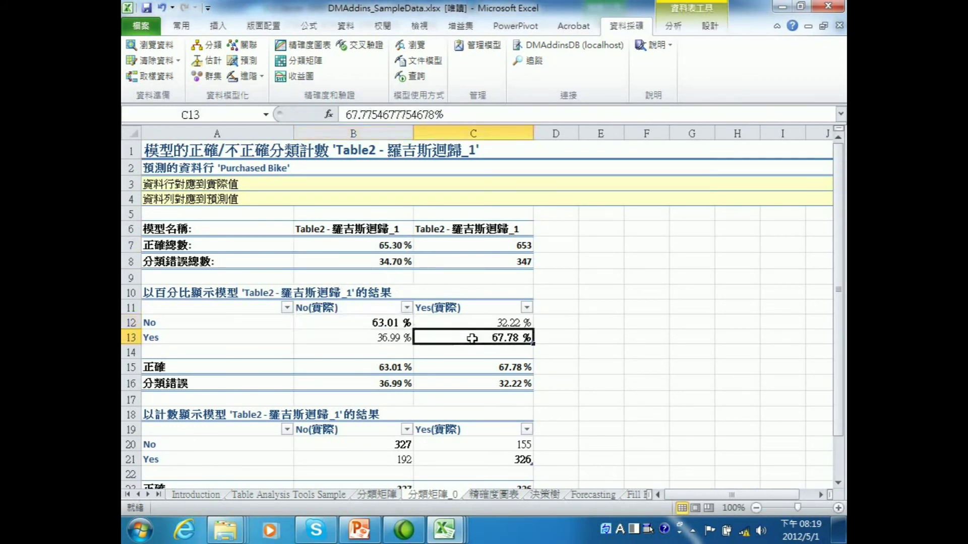
double_click(475, 338)
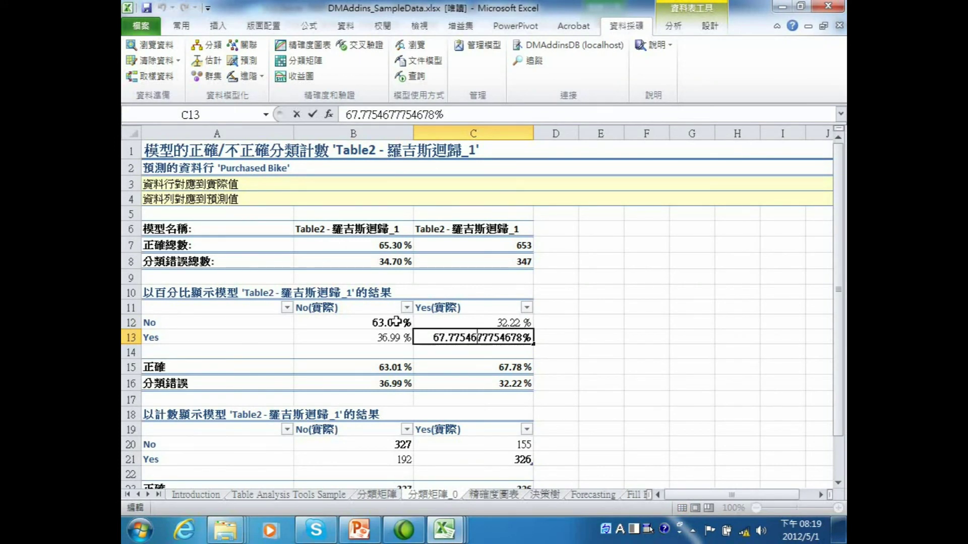
From the Table Analysis Tools Sample sheet, start a classification matrix for the neural network model "Table2 - 類神經網路", predicting Purchased Bike with percentages and counts
left_click(344, 495)
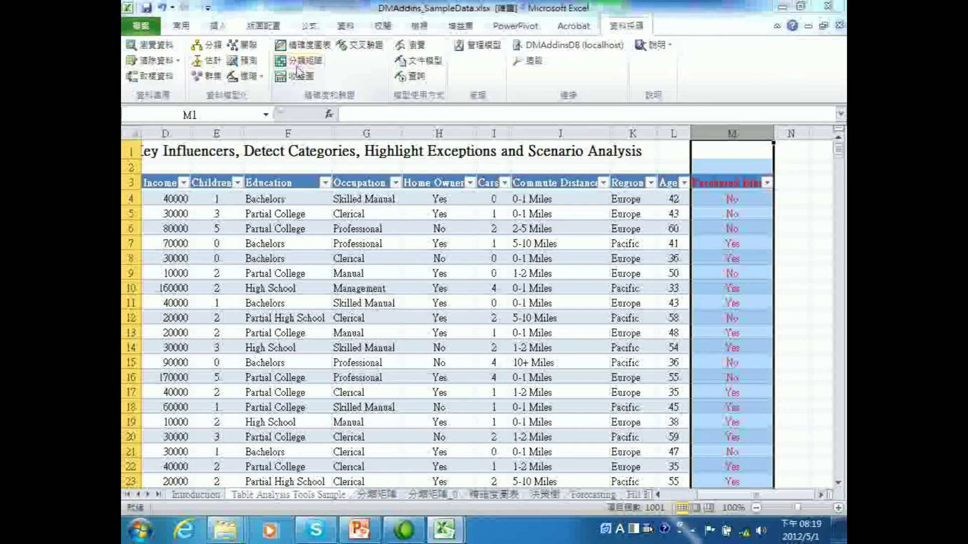
left_click(300, 65)
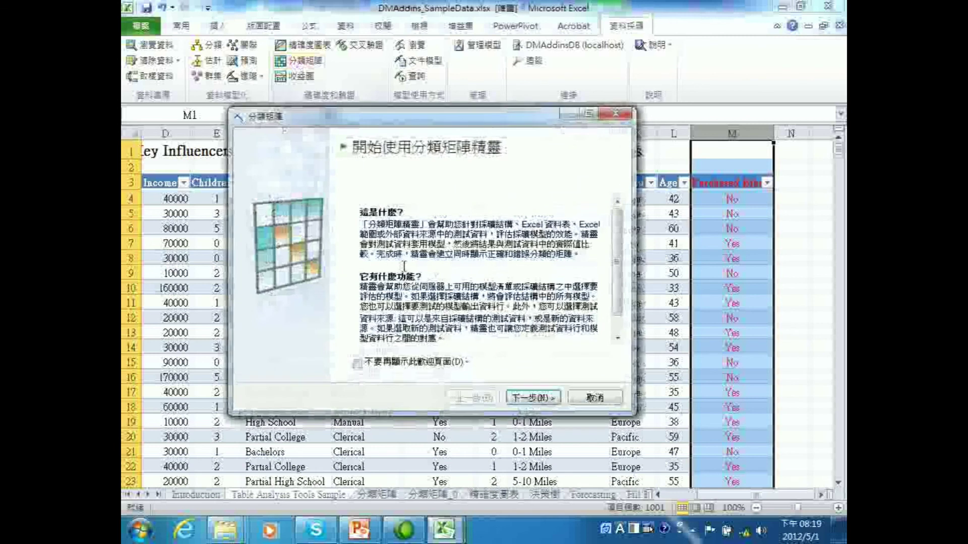
left_click(519, 398)
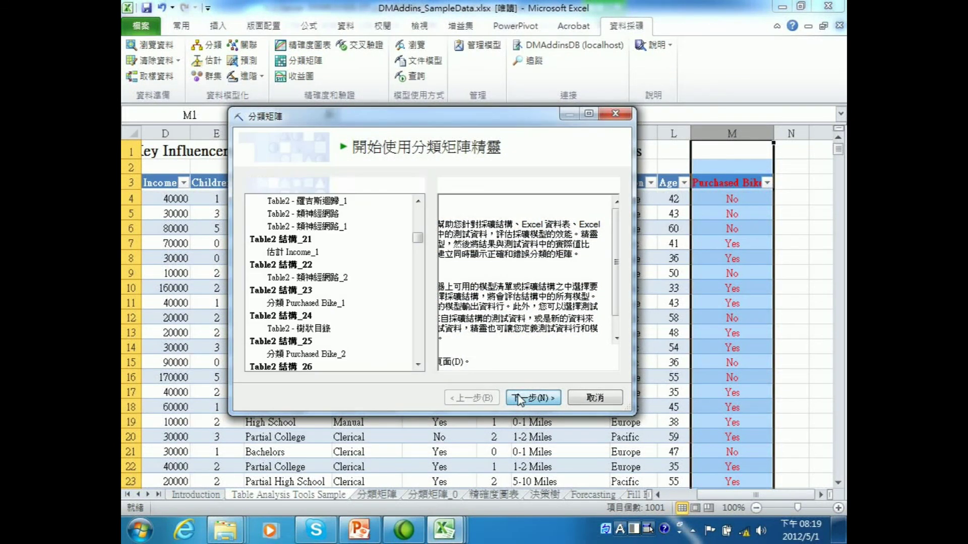
left_click(520, 398)
left_click(487, 398)
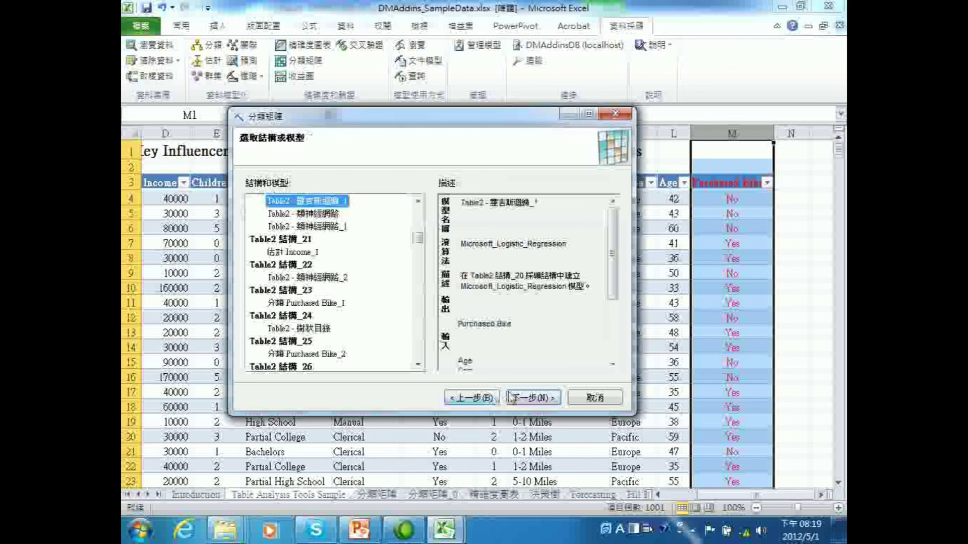
left_click(325, 213)
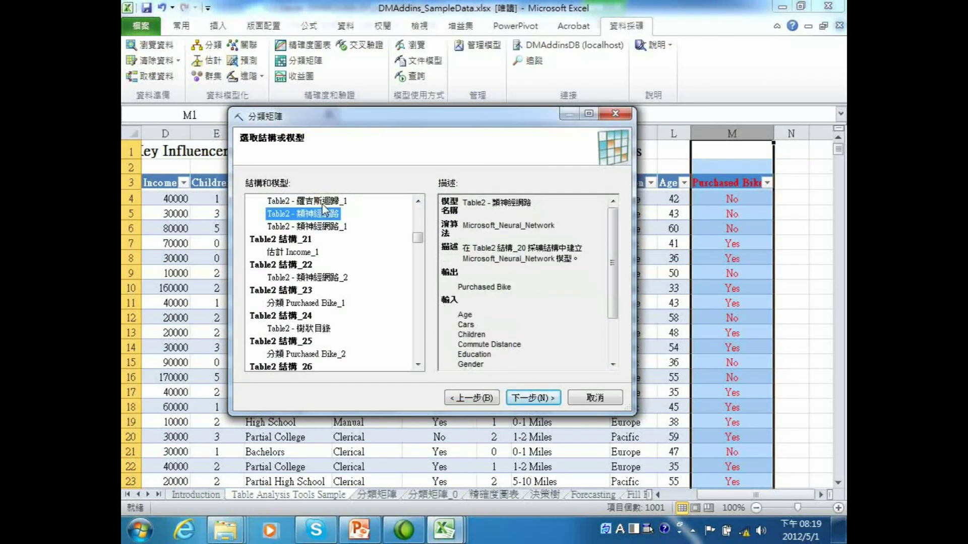
left_click(323, 202)
left_click(323, 214)
left_click(529, 399)
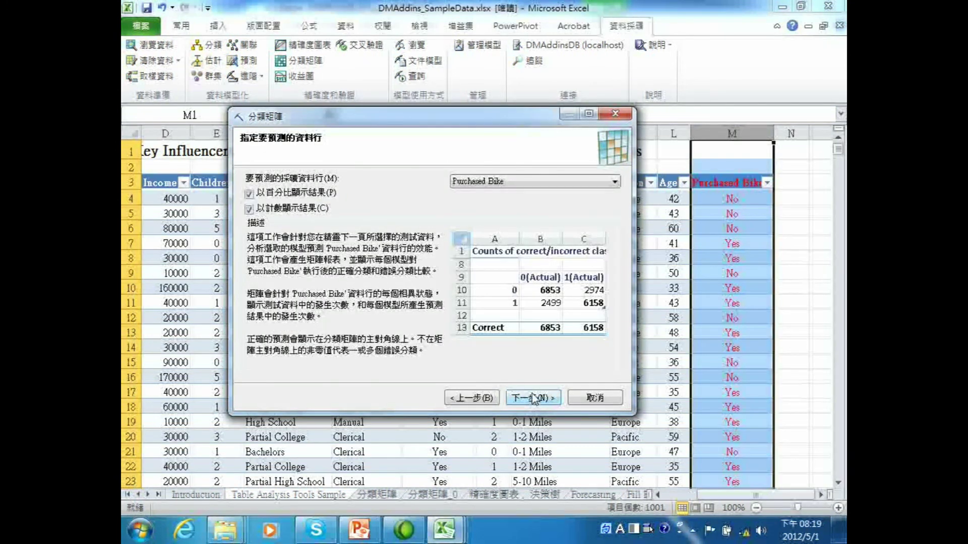
left_click(529, 399)
Test the neural network model against the Table2 data table and finish its classification matrix with the default column mappings
left_click(270, 203)
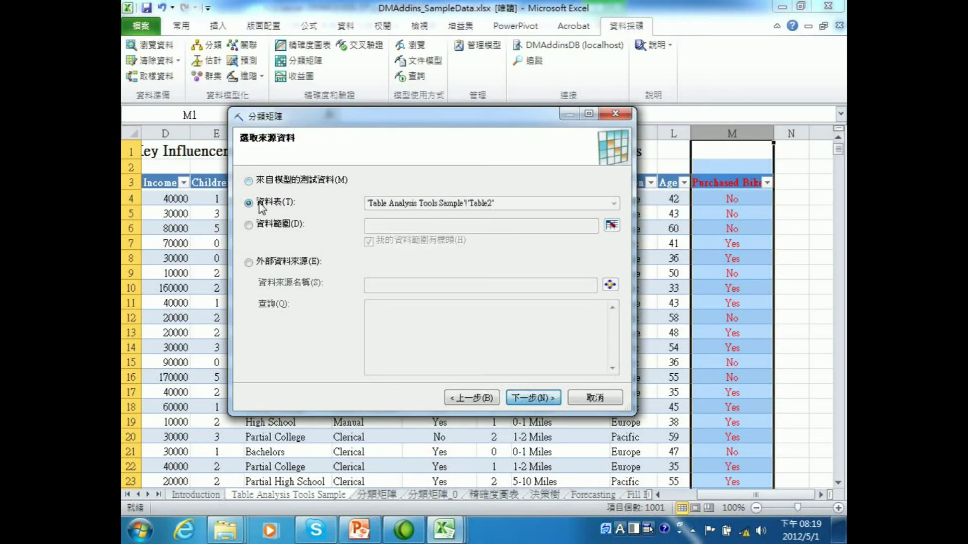
left_click(532, 399)
left_click(531, 397)
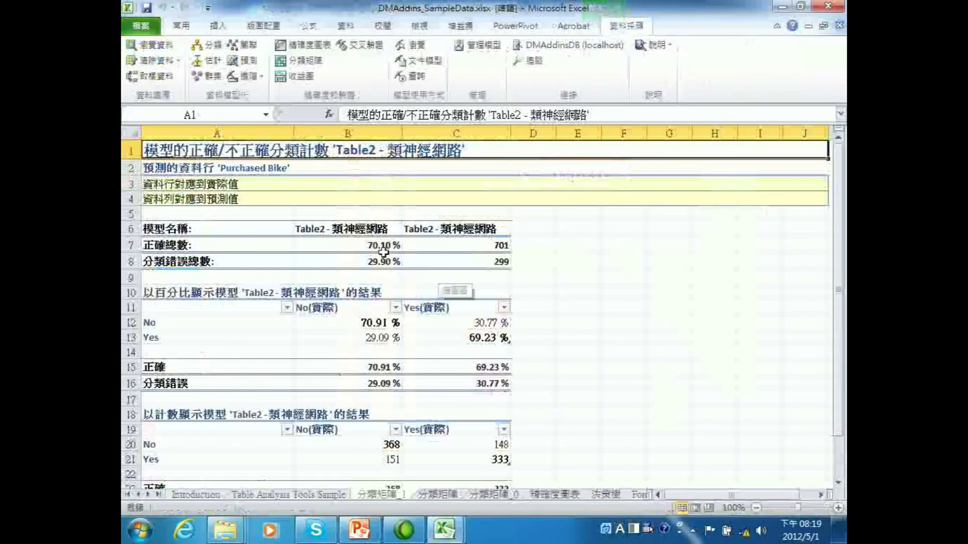
Examine the overall correct rate and the correct No and Yes percentages in the neural network report
left_click(370, 247)
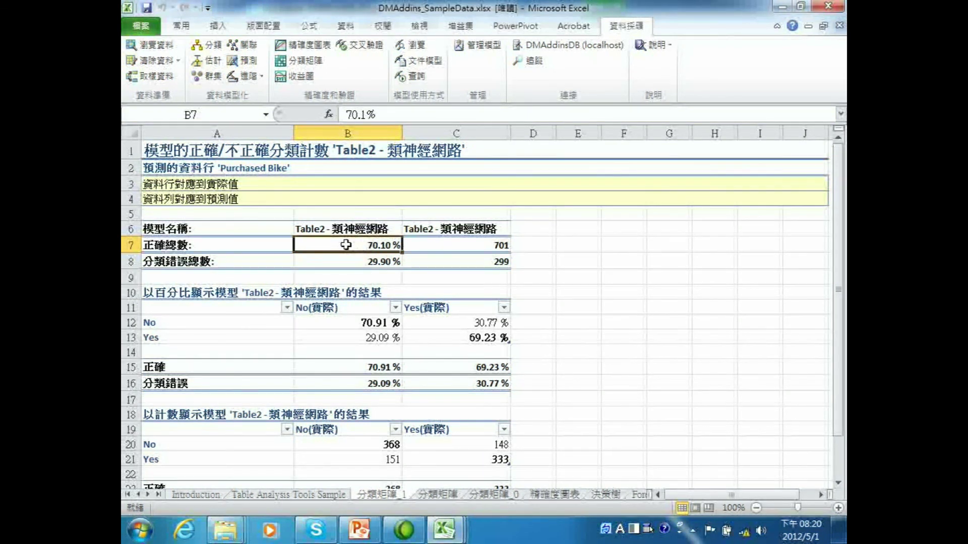
left_click(375, 325)
left_click(458, 339)
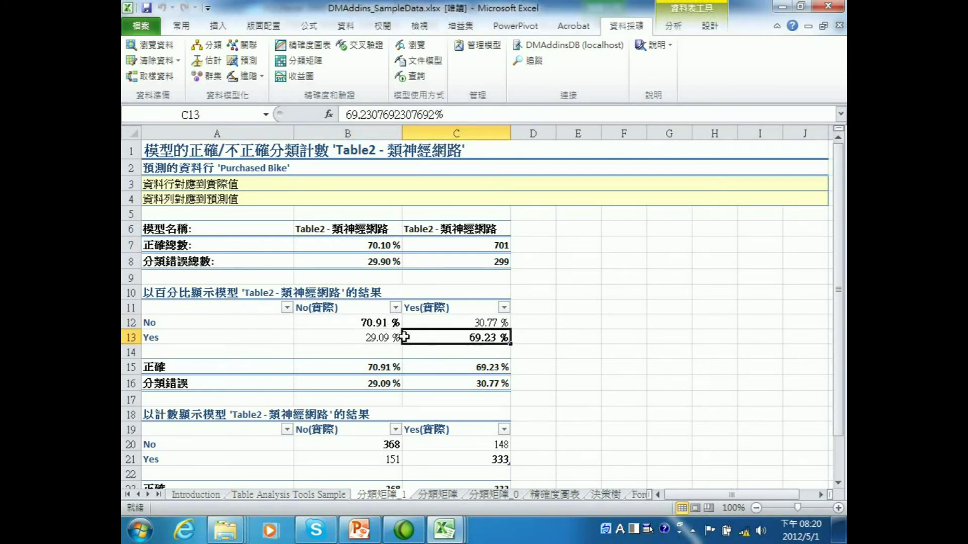
left_click(371, 323)
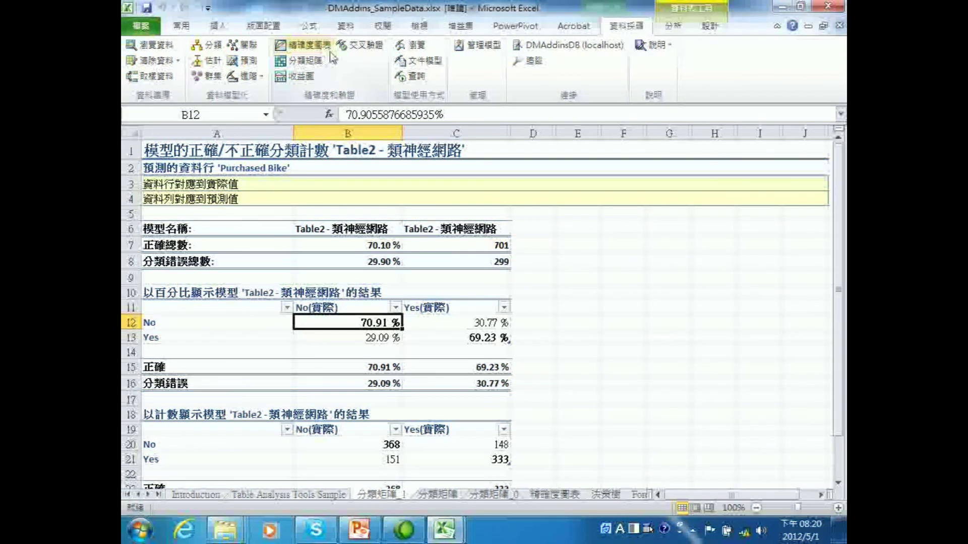
From the Table Analysis Tools Sample sheet, start a data mining query on the decision tree model "Table2 - 樹狀目錄_1"
left_click(292, 495)
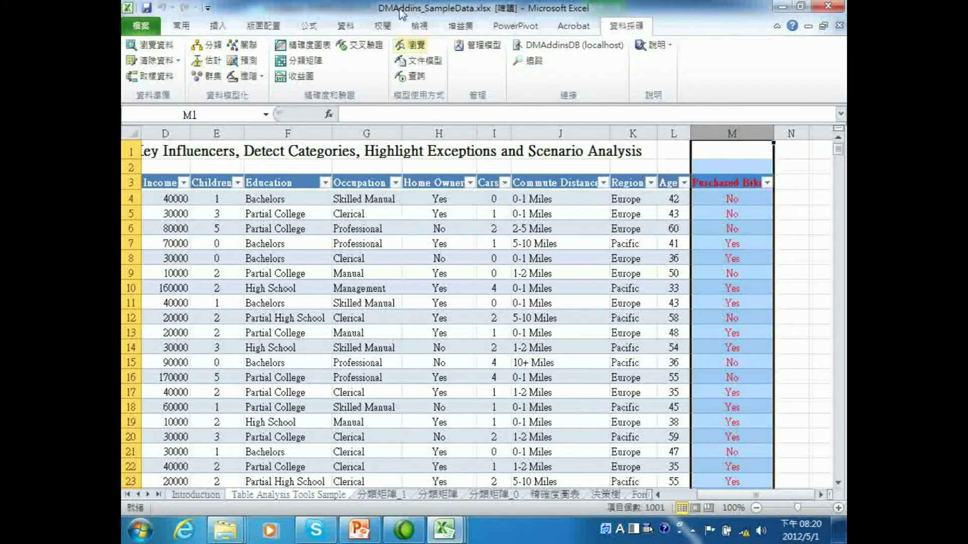
left_click(412, 76)
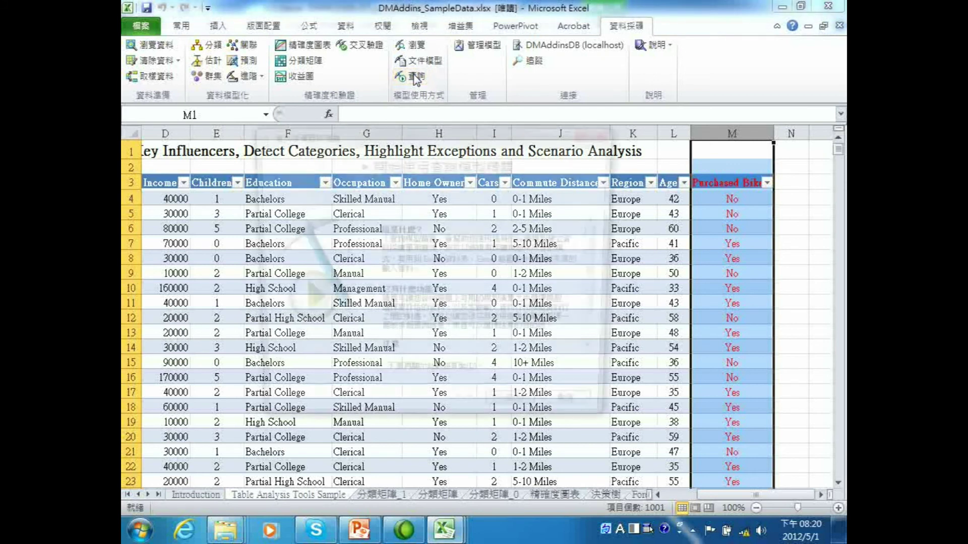
left_click(518, 416)
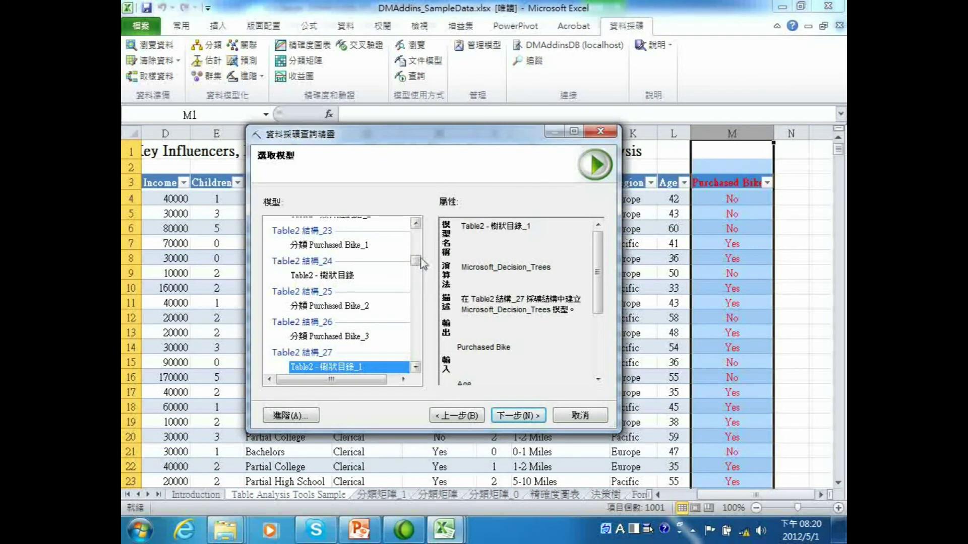
scroll(428, 270, "down", 3)
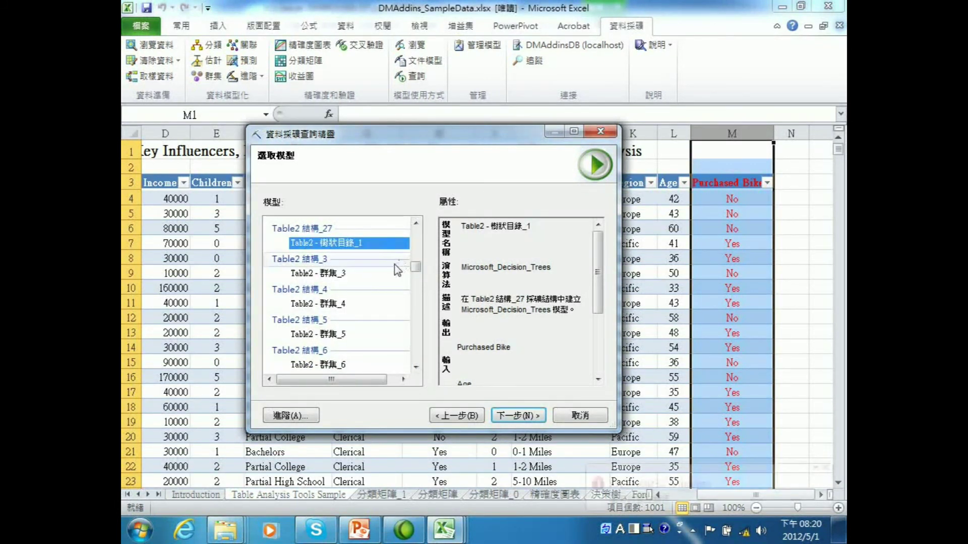
left_click(502, 414)
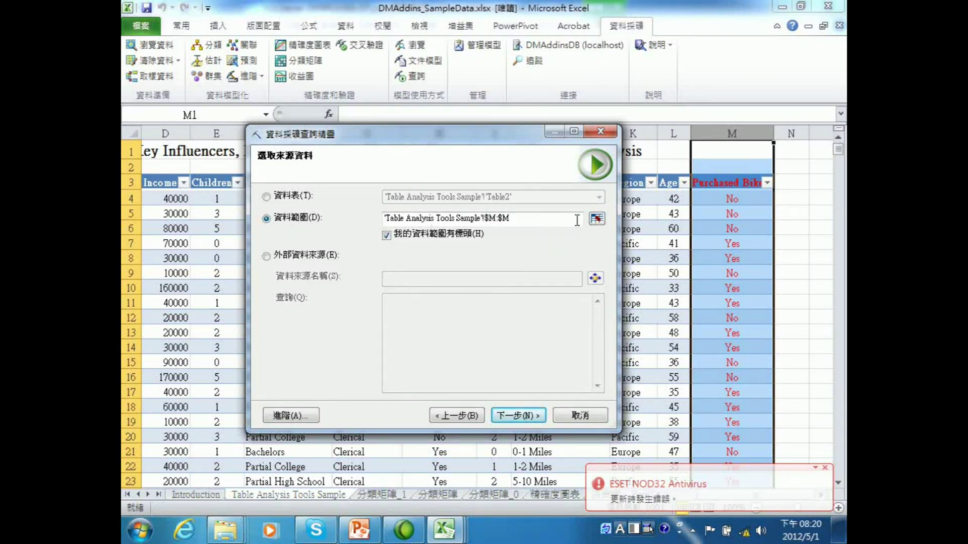
Use the Table2 data table as the query's source and accept the default column mappings
left_click(267, 196)
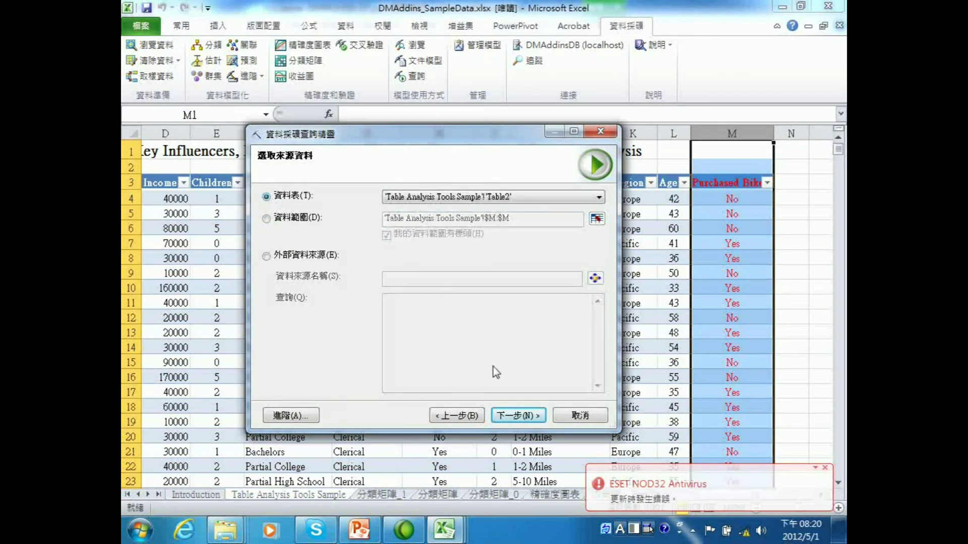
left_click(518, 415)
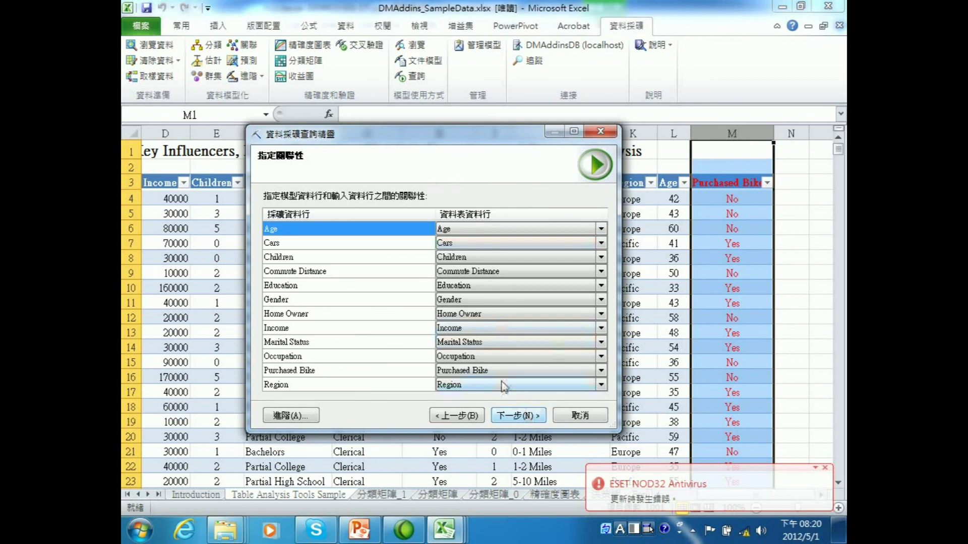
left_click(533, 419)
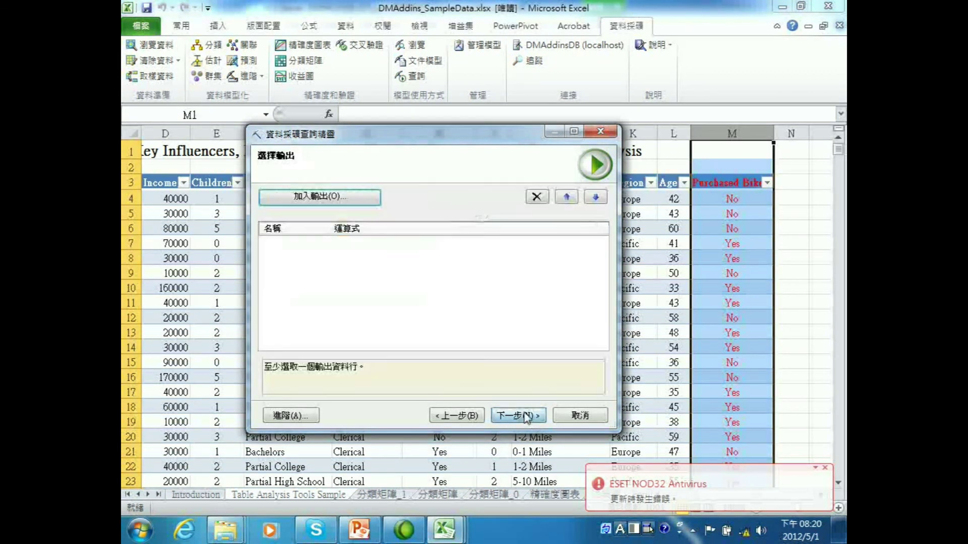
Add two Purchased Bike query outputs: Predict, and PredictProbability for the value Yes
left_click(371, 208)
left_click(402, 230)
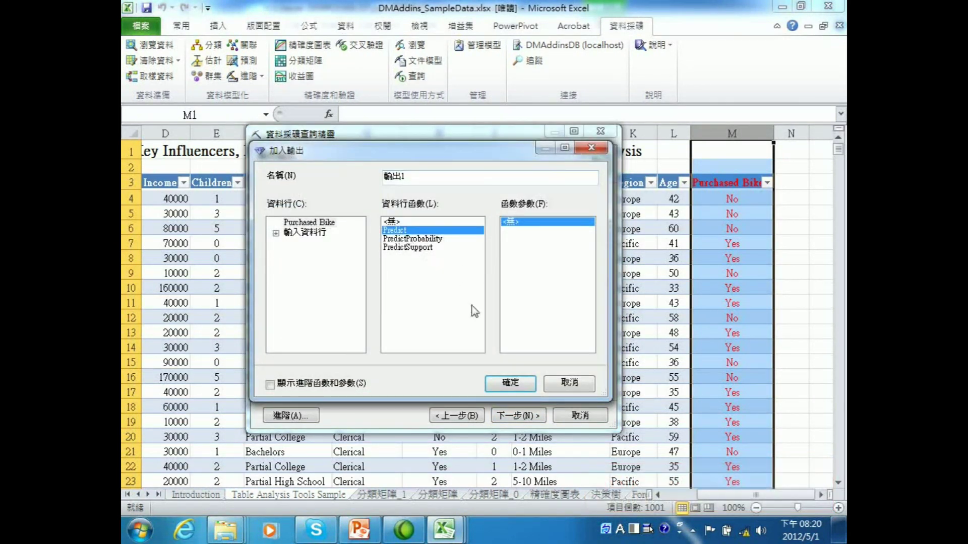
left_click(510, 383)
left_click(364, 209)
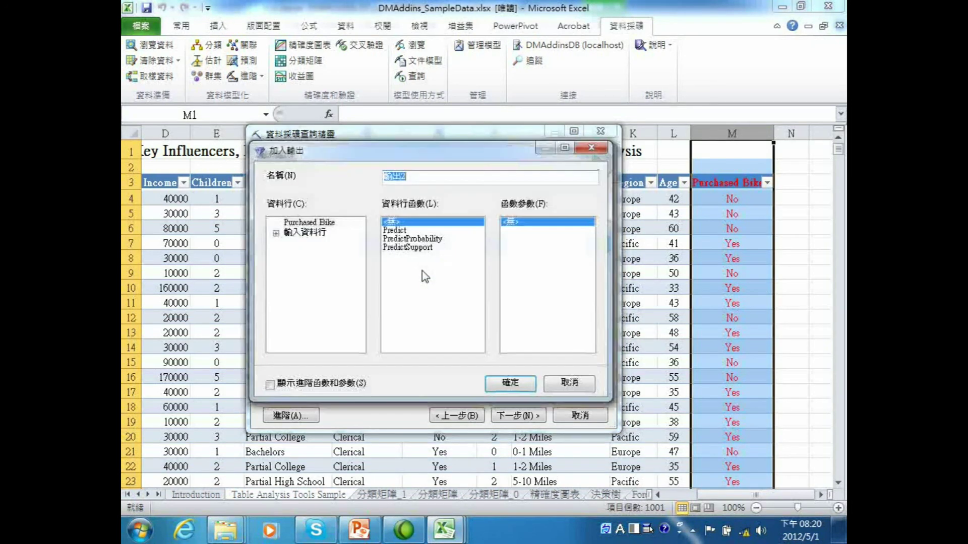
left_click(419, 239)
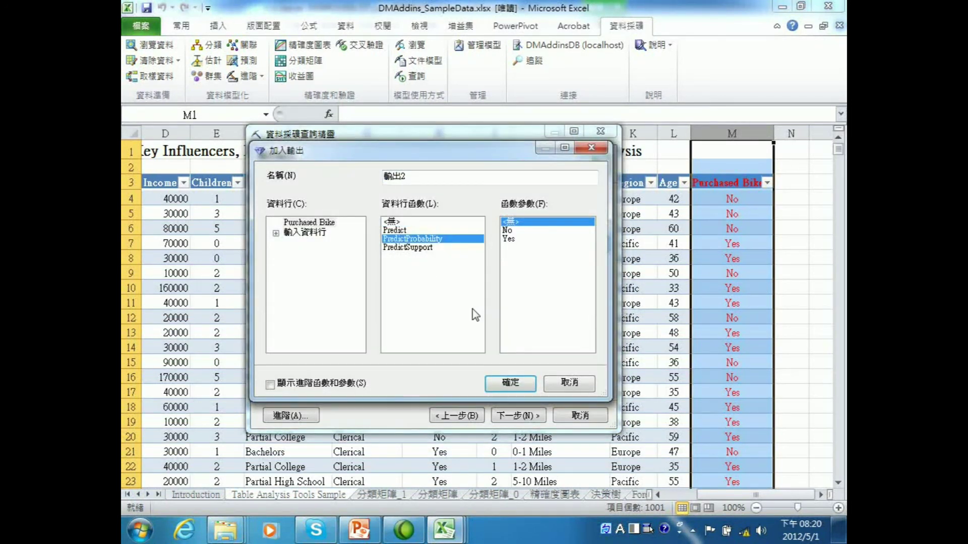
left_click(513, 239)
left_click(510, 382)
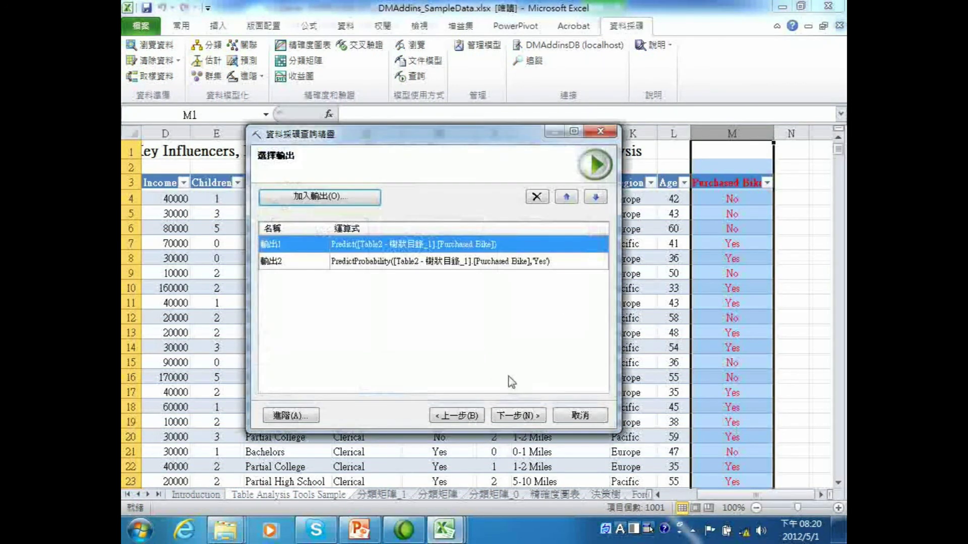
Run the query with its results appended to the input data and inspect the two new output columns
left_click(514, 416)
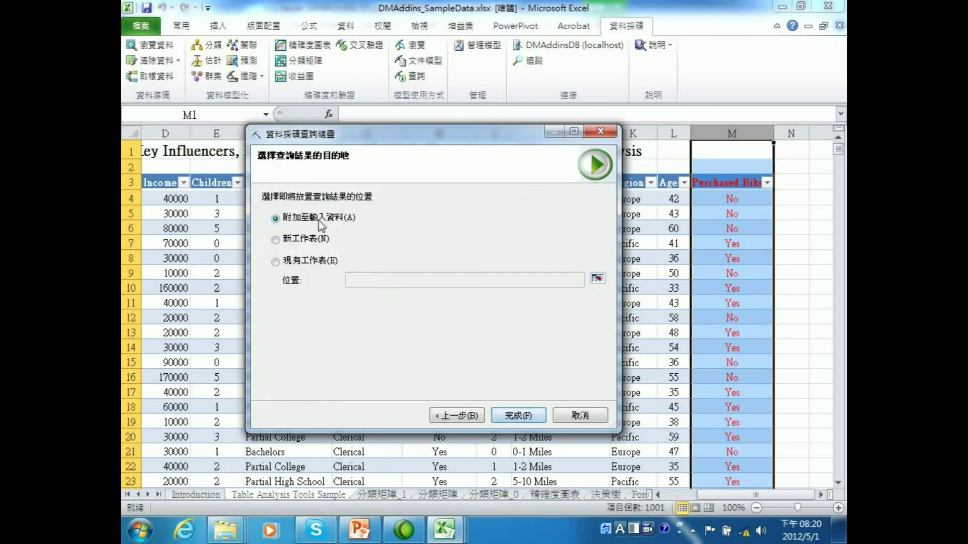
left_click(520, 416)
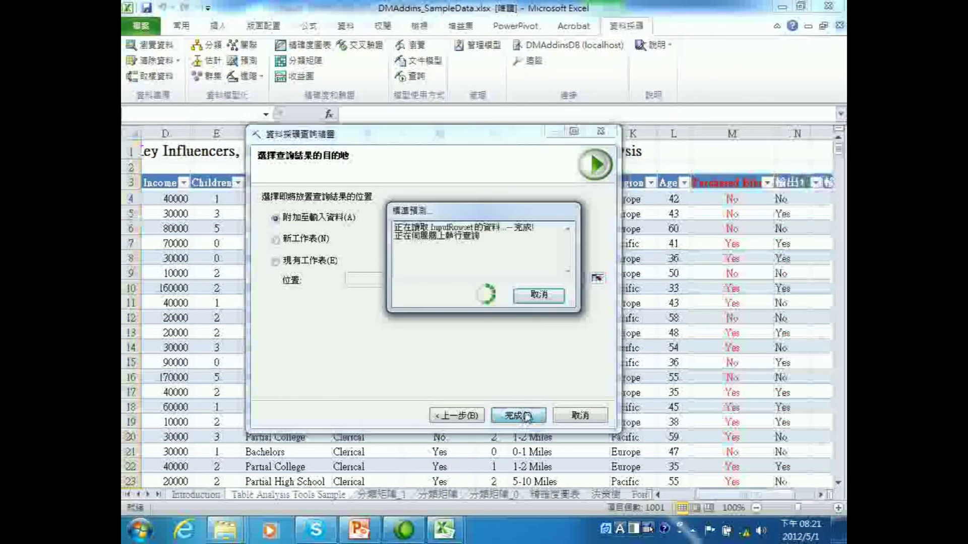
left_click_drag(712, 497, 734, 496)
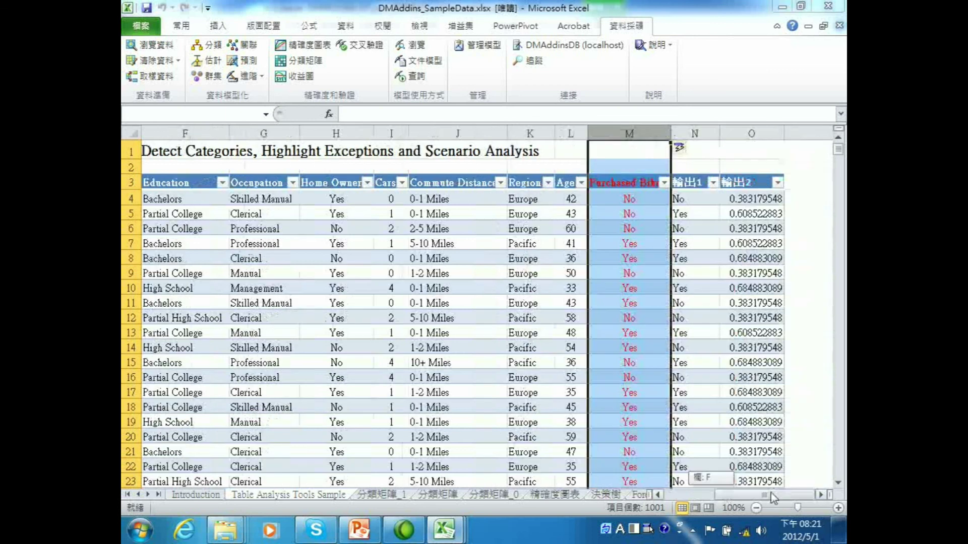
left_click(705, 134)
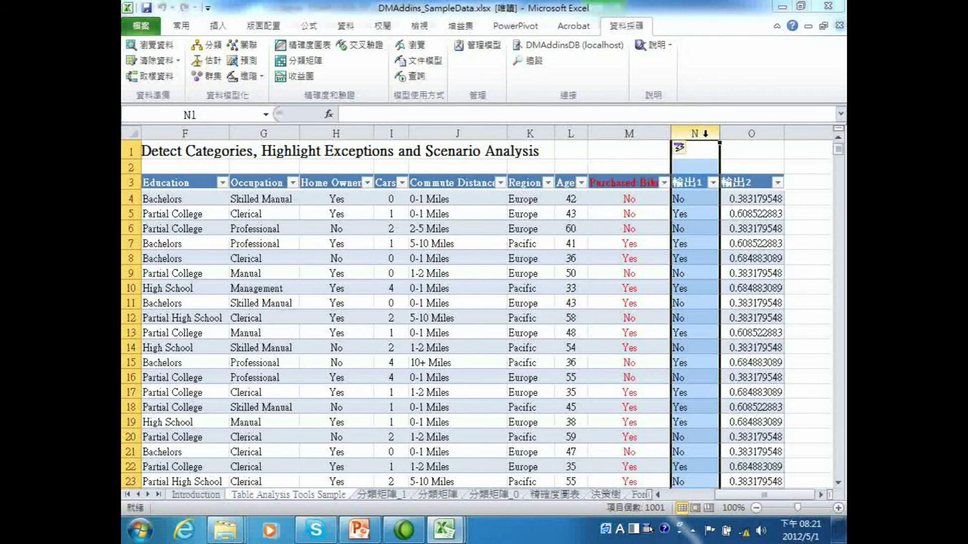
left_click(756, 133)
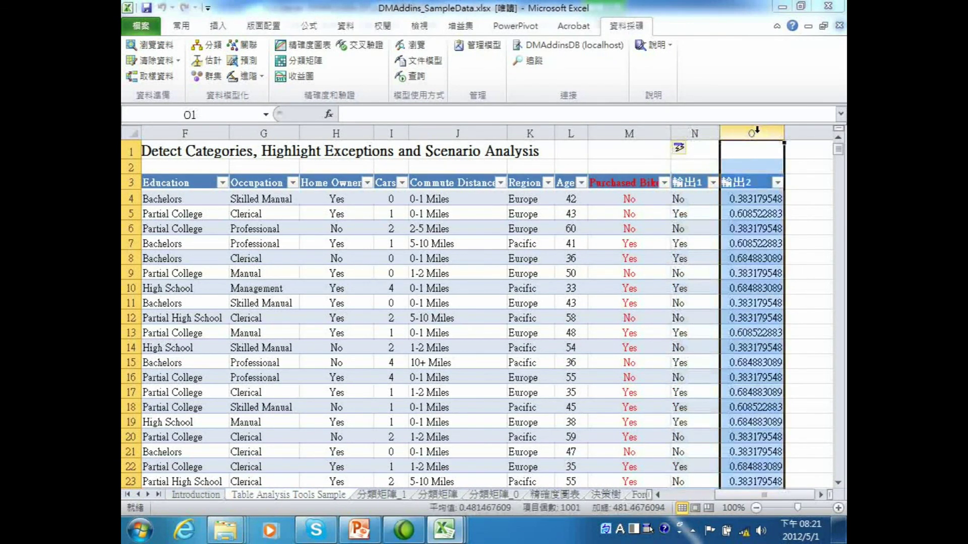
Colour the text of both prediction output columns, N and O, red
left_click_drag(685, 133, 743, 135)
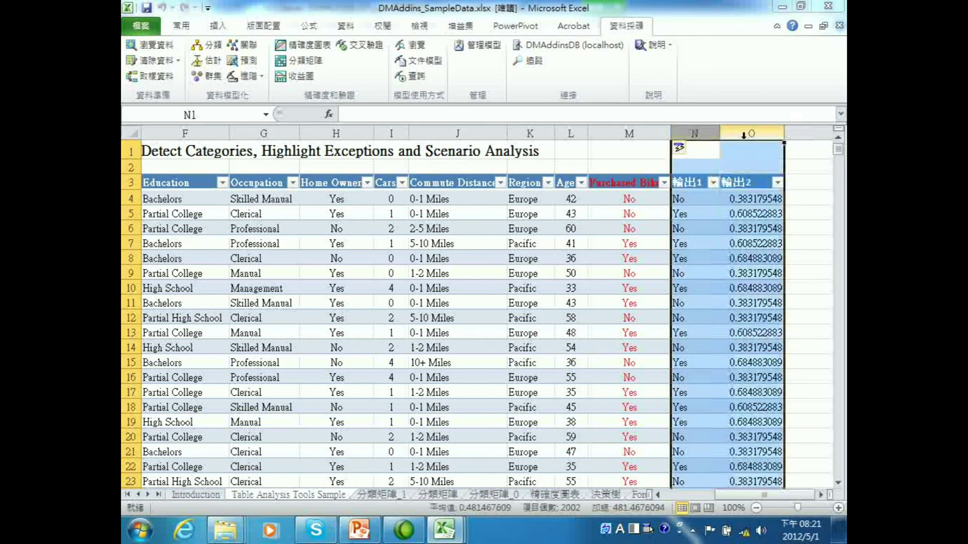
left_click(181, 26)
left_click(309, 74)
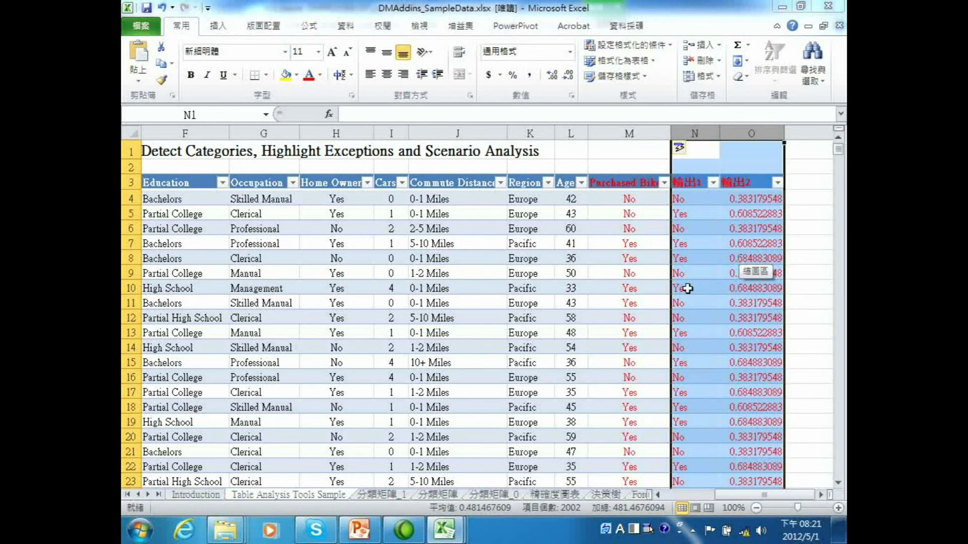
Switch to the decision tree viewer and examine the case counts and probabilities of the root, Age and Cars nodes
left_click(442, 536)
left_click(372, 475)
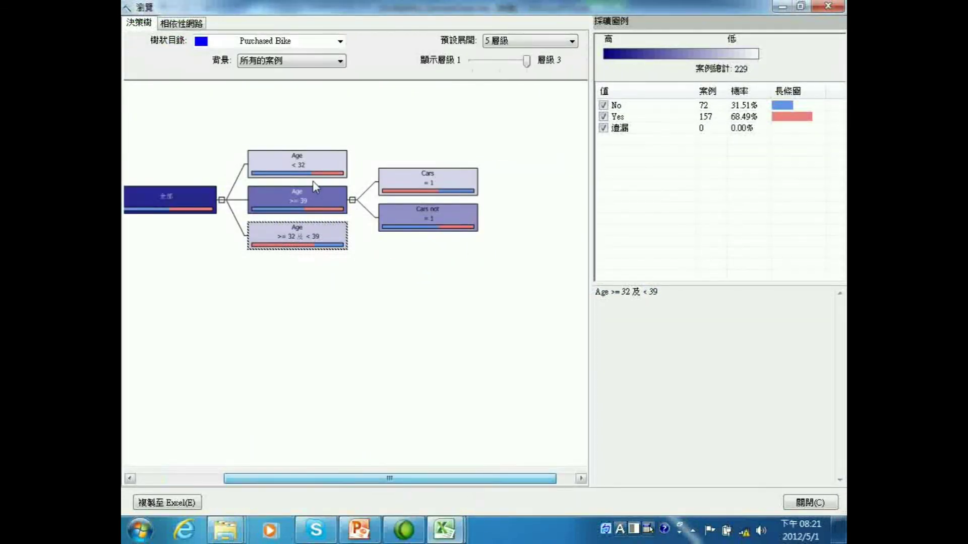
left_click(313, 199)
left_click(409, 227)
left_click(192, 208)
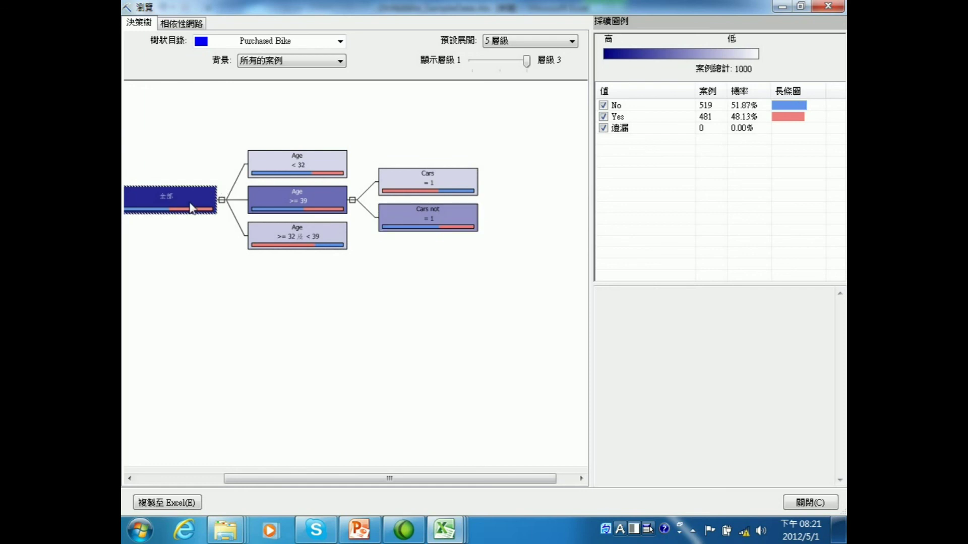
left_click(282, 160)
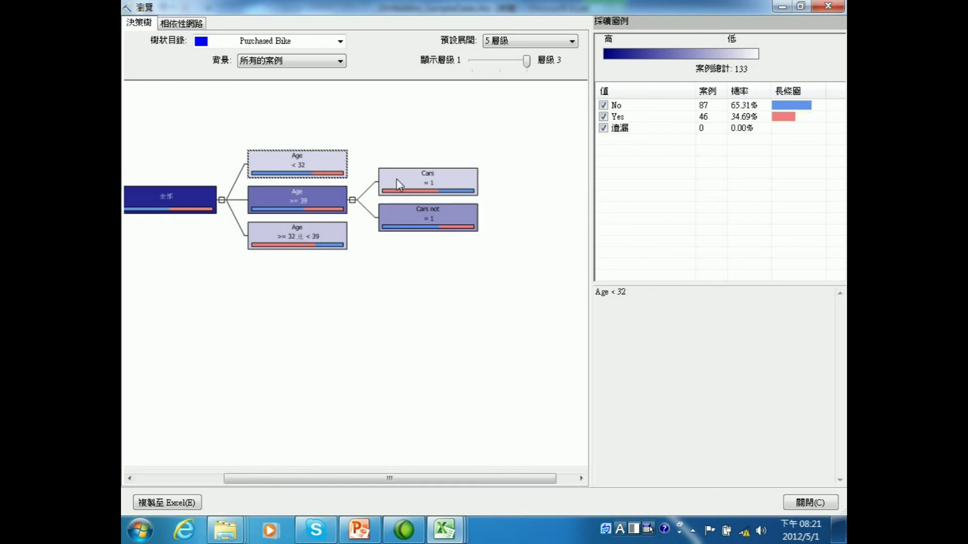
left_click(456, 193)
left_click(443, 207)
Shade the decision tree by Yes cases and examine the root, Age and Cars nodes for likely bike buyers
left_click(340, 60)
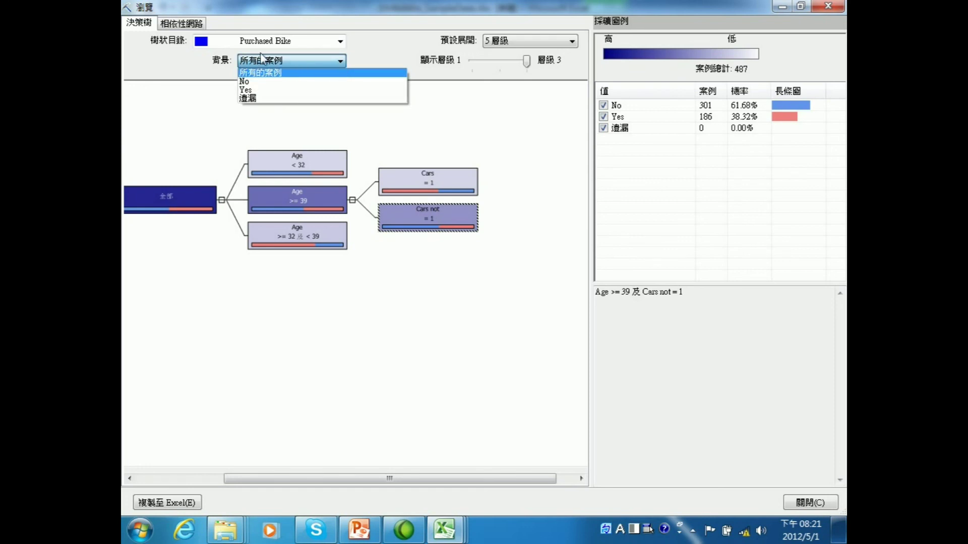
left_click(258, 91)
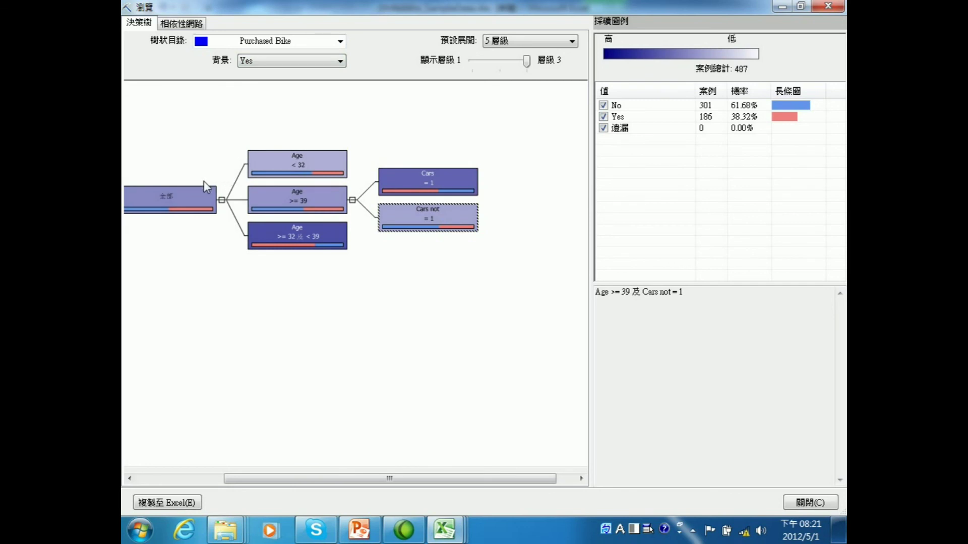
left_click(183, 190)
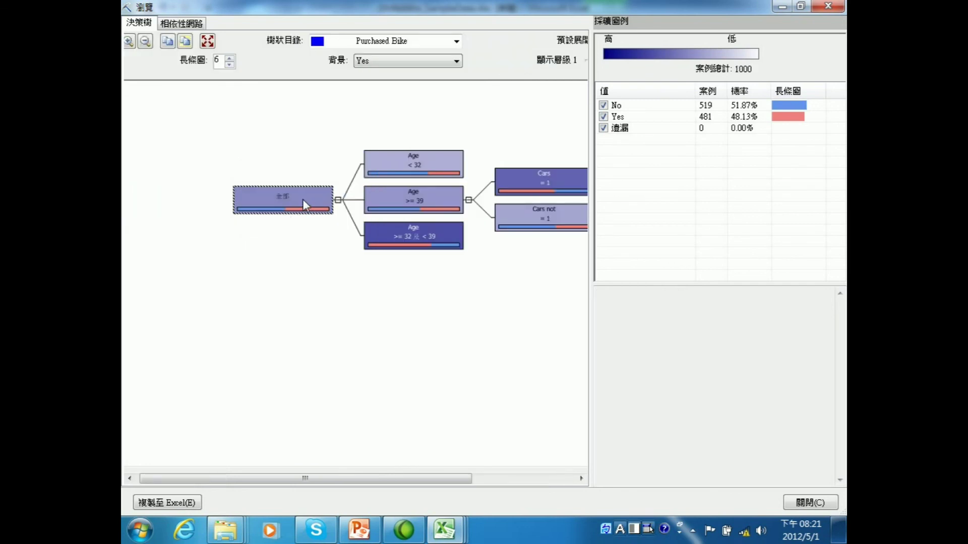
left_click(393, 242)
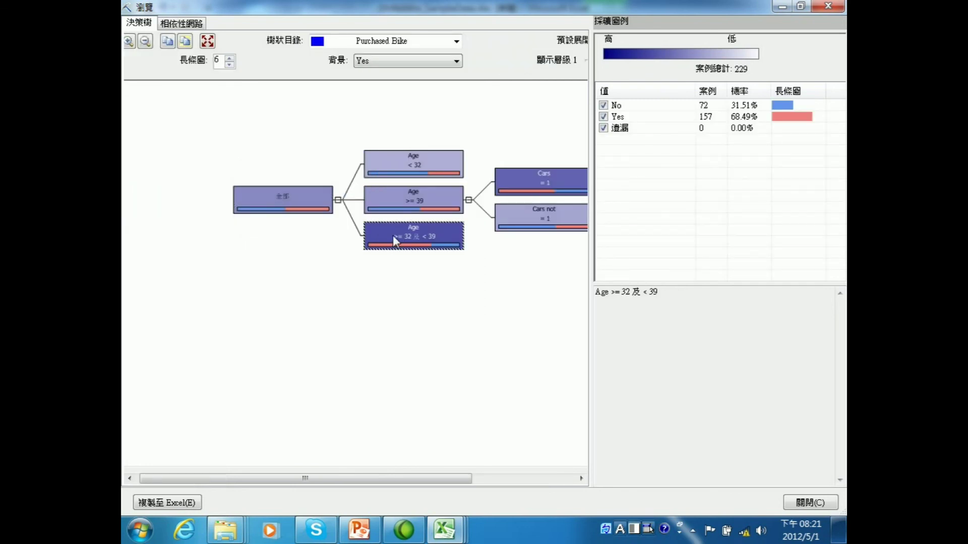
left_click(402, 164)
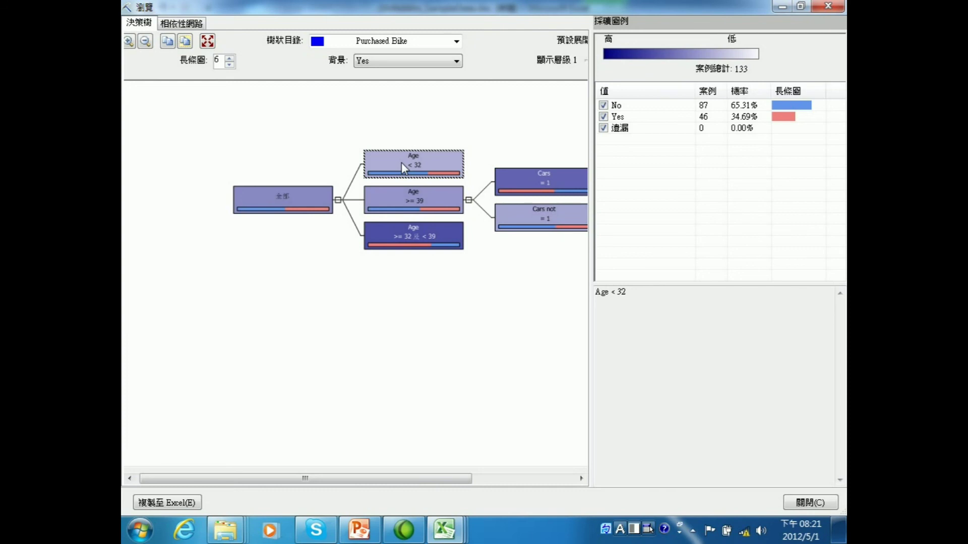
mouse_move(408, 208)
left_click(423, 242)
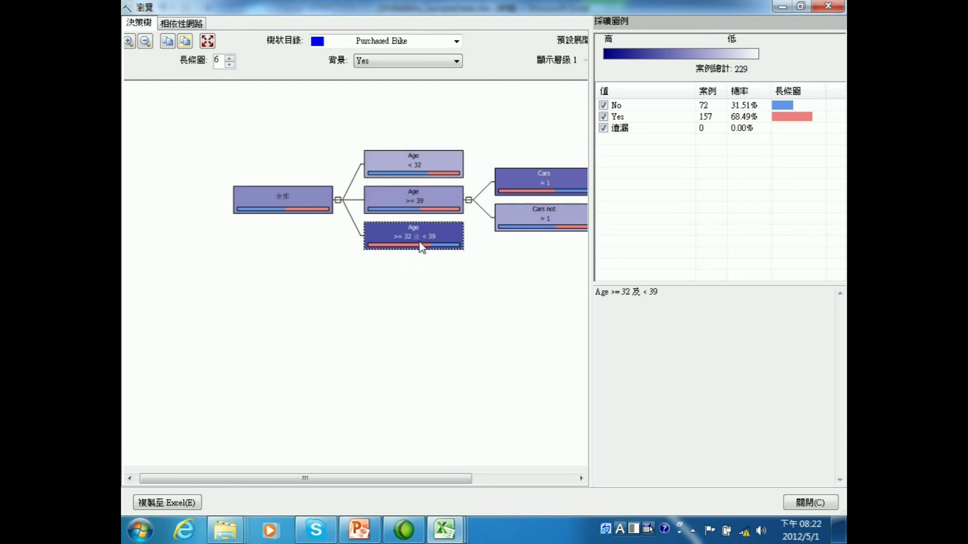
left_click(545, 190)
left_click(537, 214)
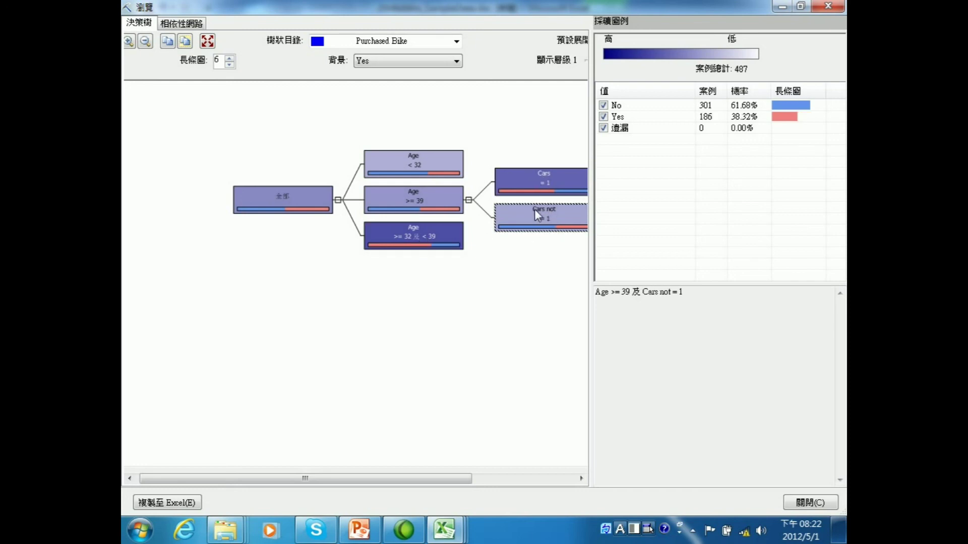
Shade the decision tree by No cases and examine the root, Age and Cars nodes for likely non-buyers
left_click(457, 61)
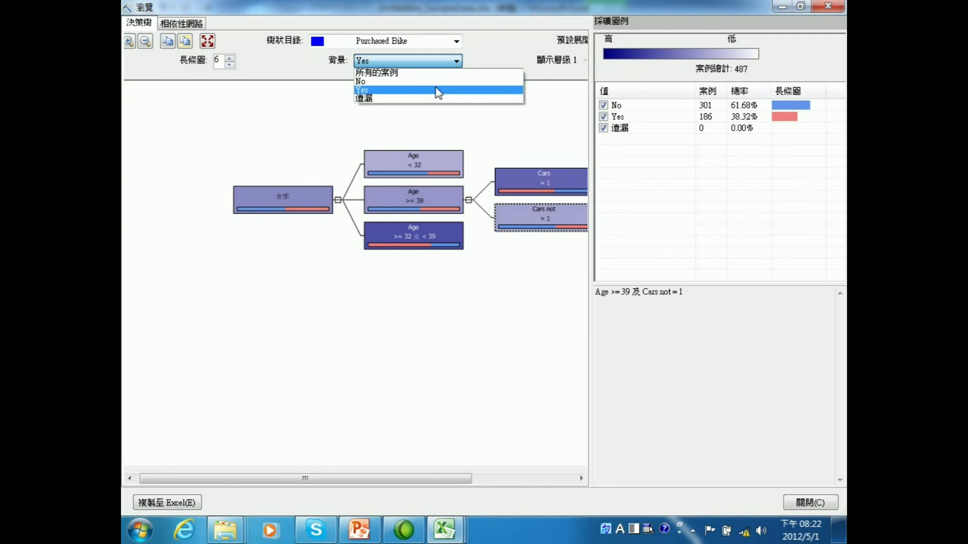
left_click(438, 82)
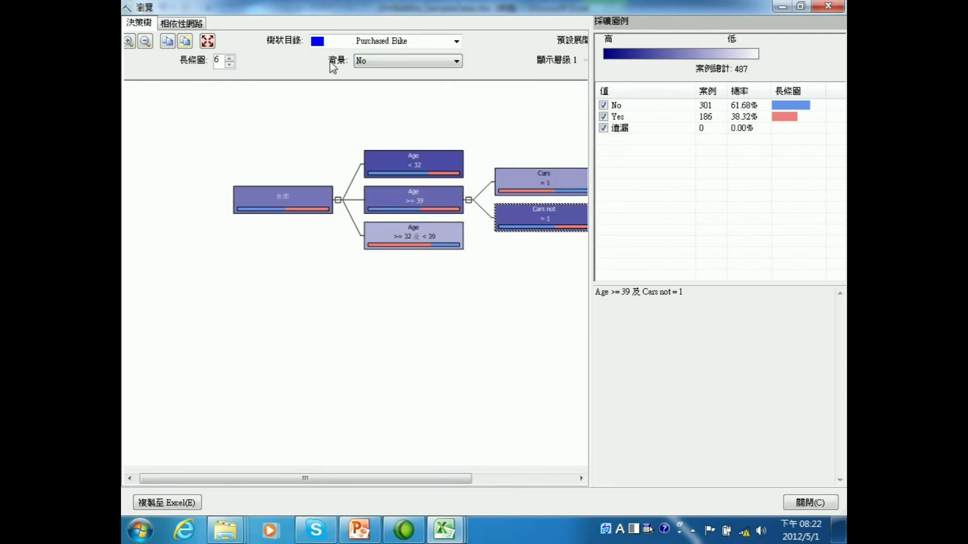
left_click(272, 194)
left_click(391, 173)
left_click(387, 196)
left_click(390, 225)
left_click(394, 176)
left_click(376, 189)
left_click(424, 171)
left_click(531, 224)
mouse_move(542, 222)
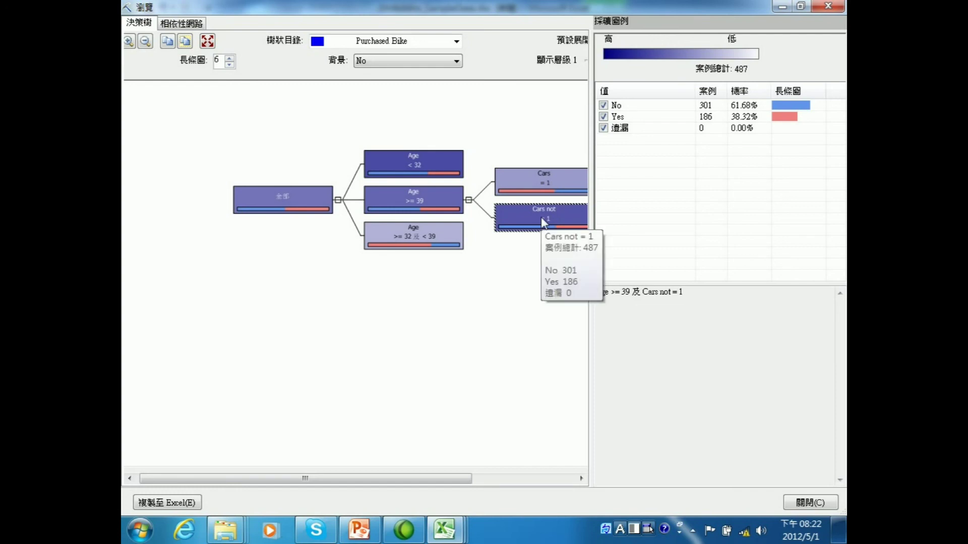
left_click(538, 190)
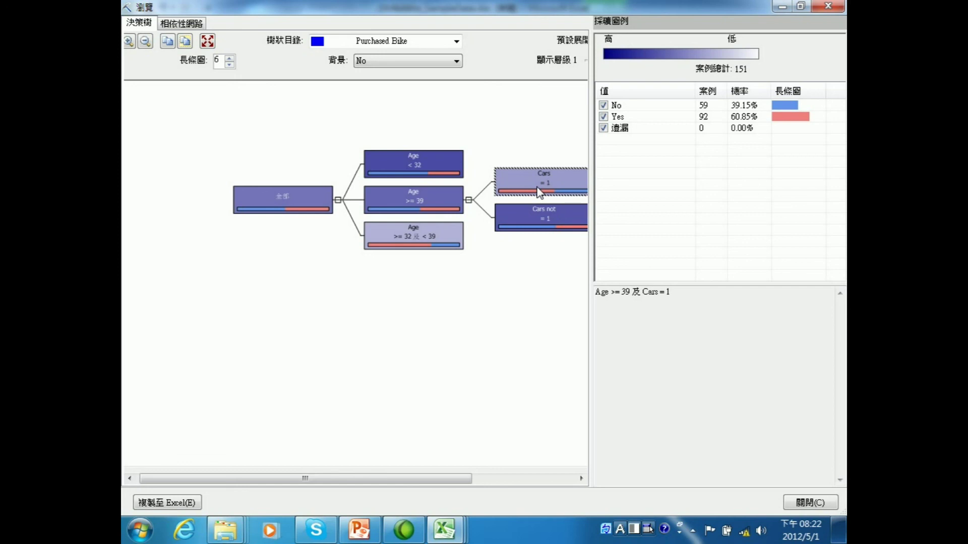
Return the decision tree's background shading to all cases (所有的案例) and set the number of histogram bars to 1
left_click(456, 61)
left_click(441, 73)
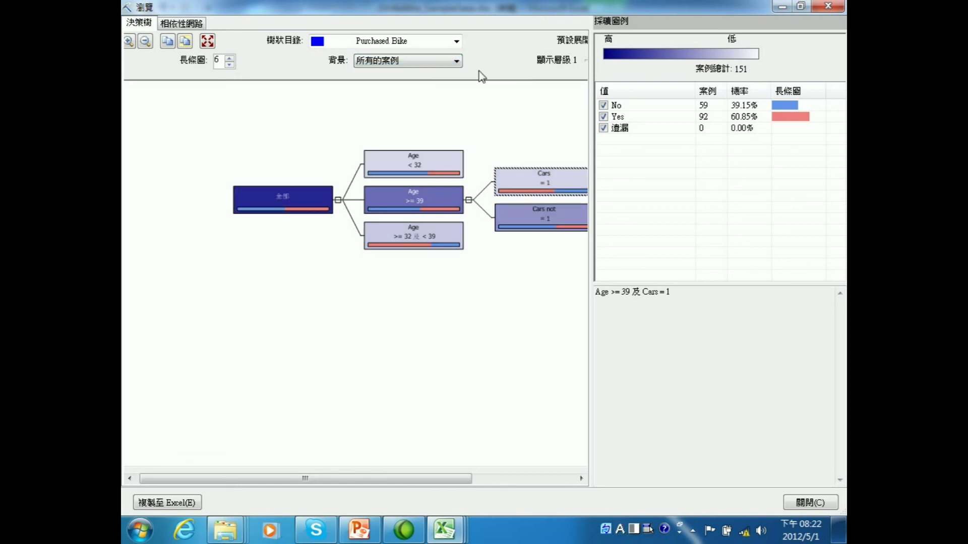
left_click(229, 64)
left_click(229, 64)
left_click(229, 65)
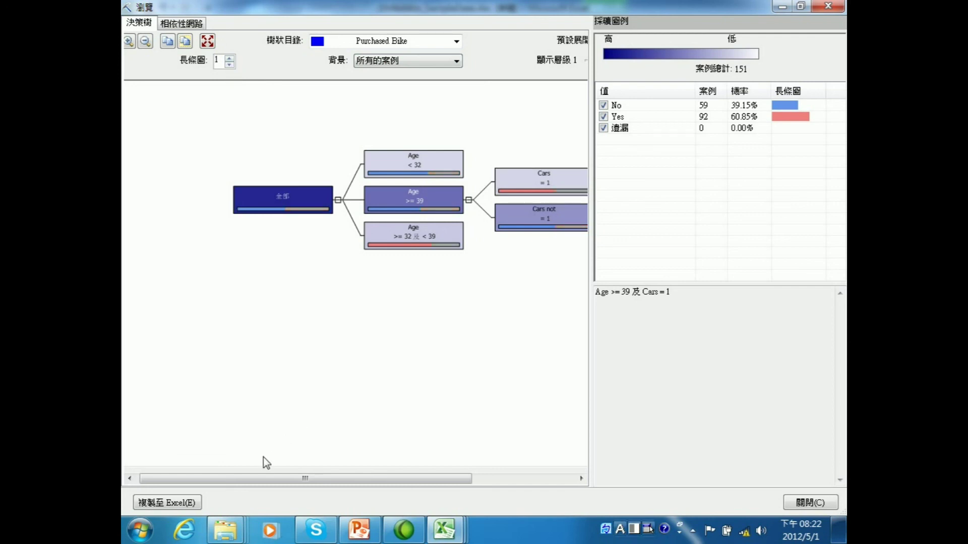
Set the number of histogram bars (長條圖) in the decision tree to 7
left_click_drag(318, 482, 361, 486)
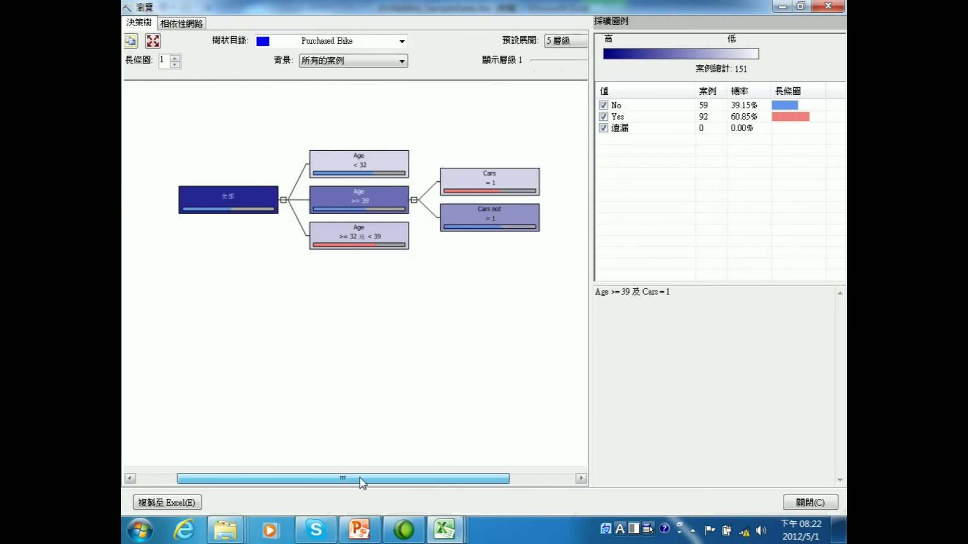
left_click(174, 58)
left_click(175, 58)
left_click(174, 58)
left_click(175, 58)
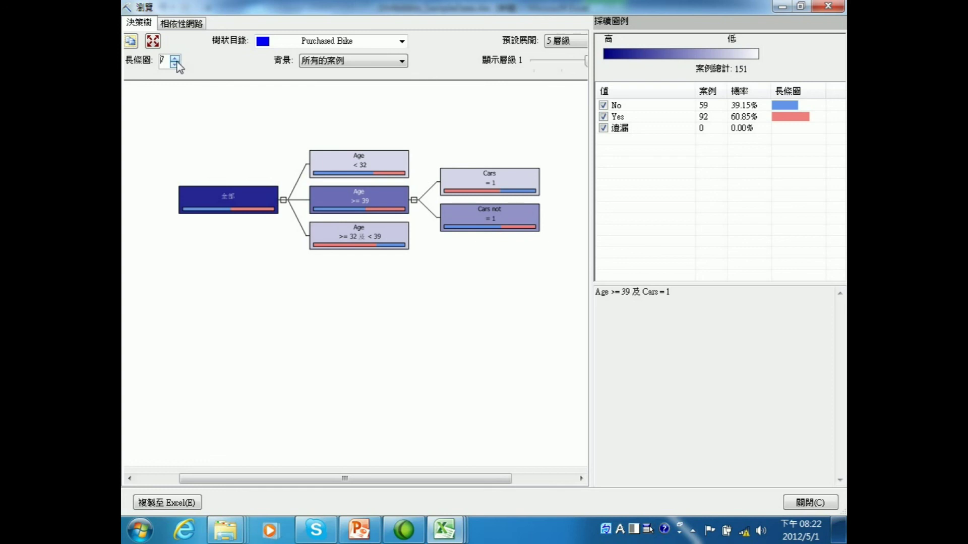
scroll(187, 98, "up", 1)
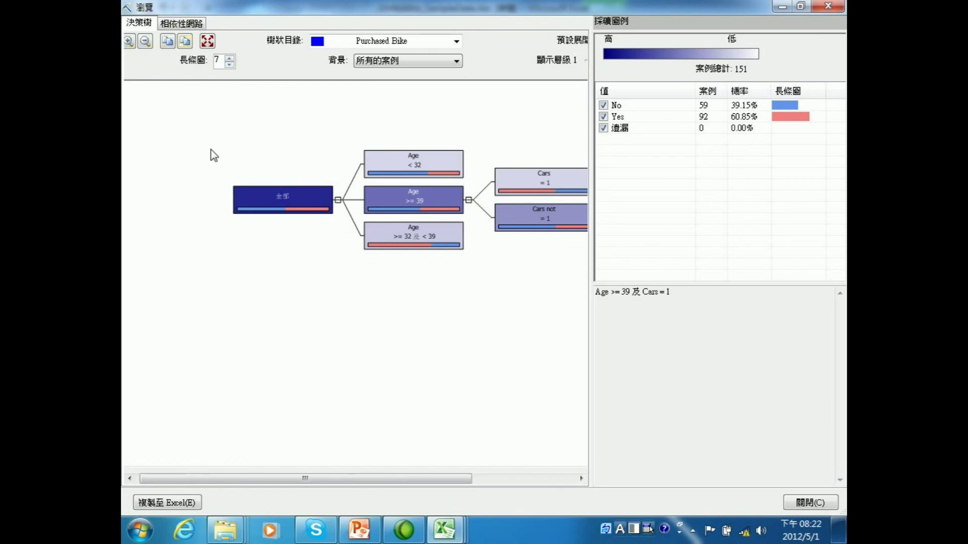
Open the dependency network (相依性網路) and move the Age and Cars nodes closer to the Purchased Bike node
left_click(190, 23)
left_click(374, 247)
left_click(210, 291)
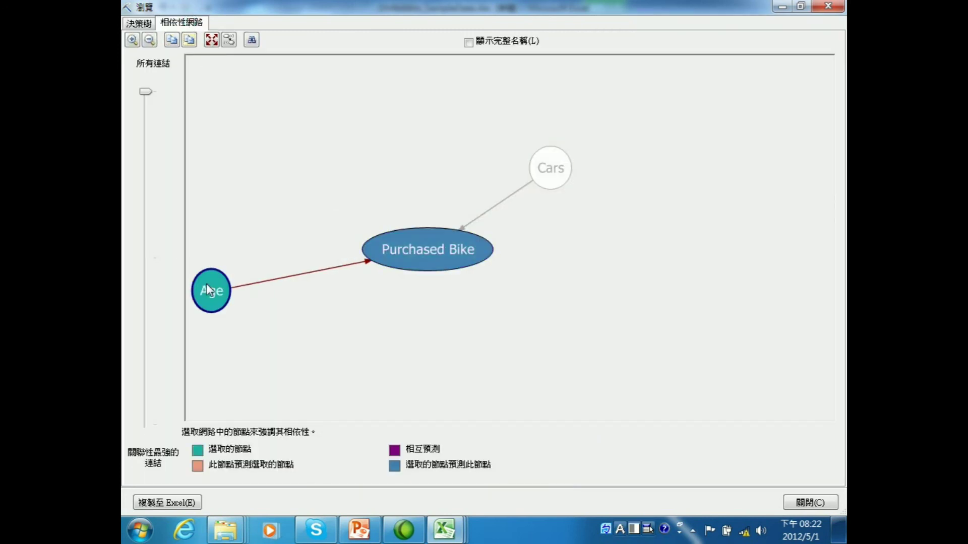
left_click_drag(210, 290, 280, 265)
left_click_drag(543, 172, 512, 179)
left_click_drag(440, 258, 386, 277)
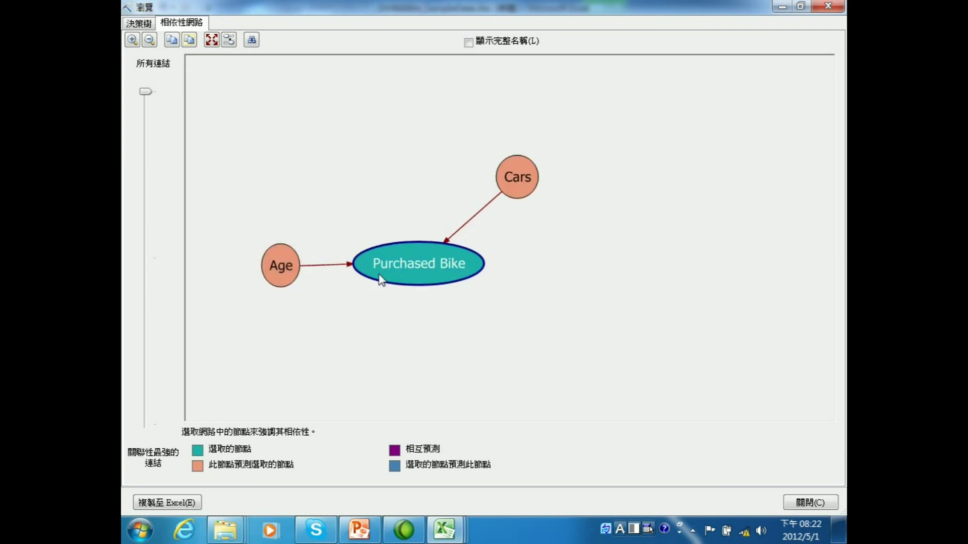
left_click_drag(278, 263, 293, 214)
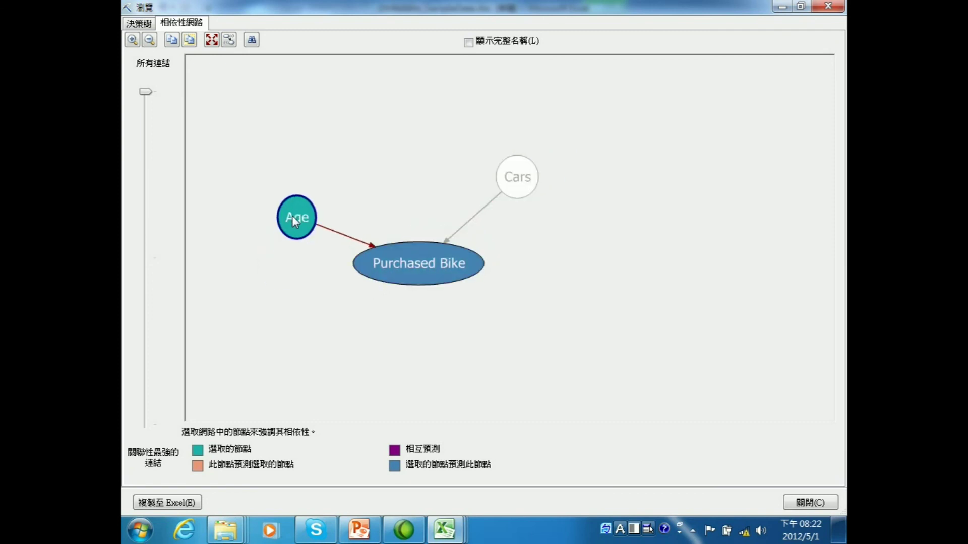
left_click_drag(512, 195, 498, 202)
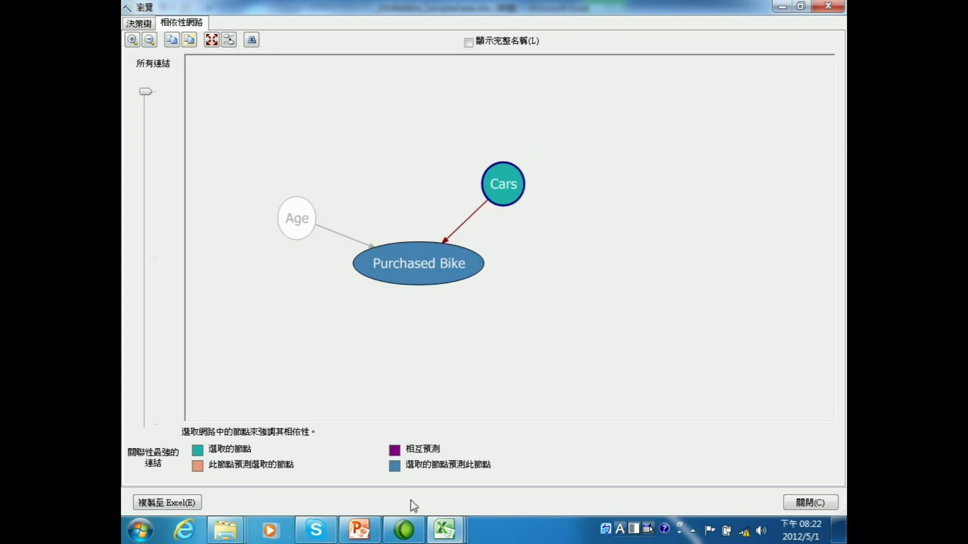
Switch to the sample data workbook and review the input columns of the Table Analysis Tools Sample sheet
mouse_move(444, 530)
left_click(492, 467)
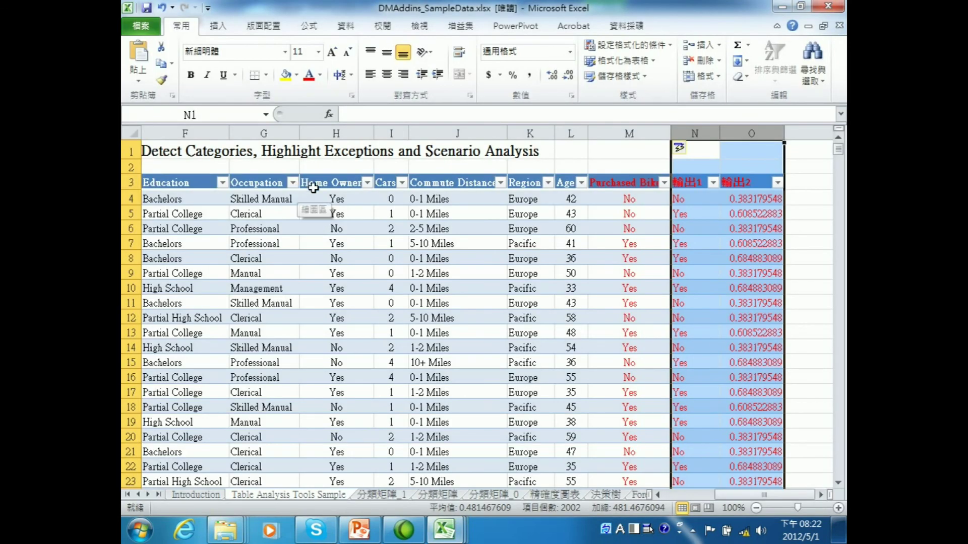
left_click_drag(739, 495, 653, 496)
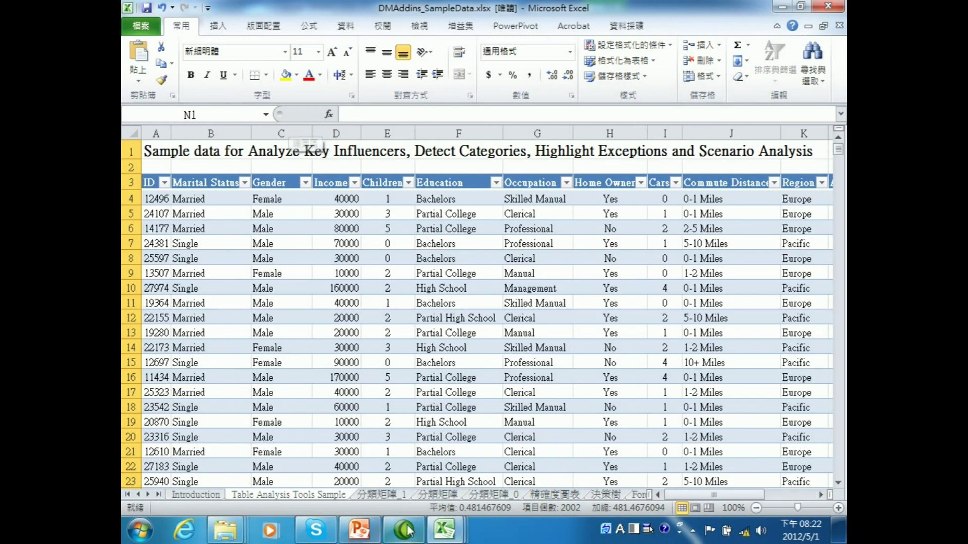
Return to the dependency network and select the Purchased Bike node to highlight the attributes that predict it
mouse_move(408, 530)
left_click(670, 449)
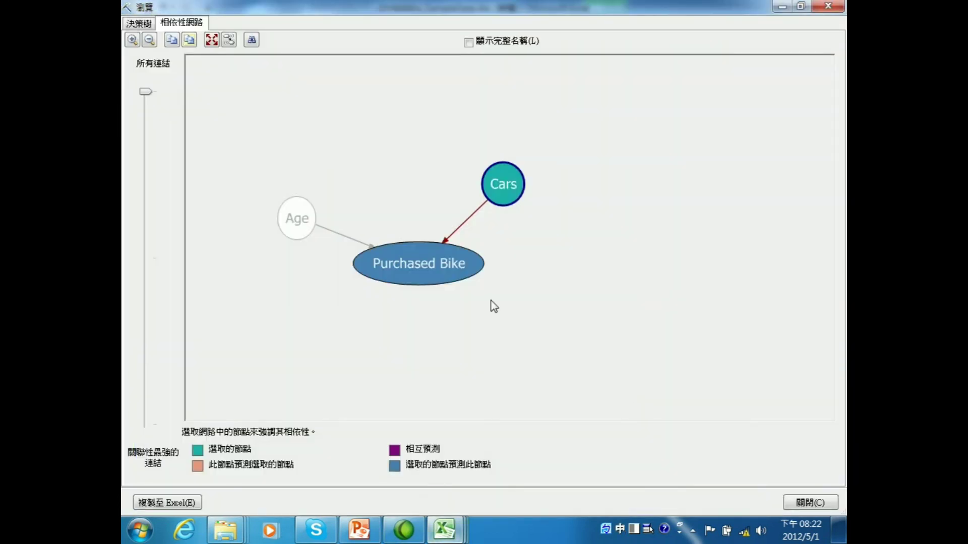
left_click(418, 263)
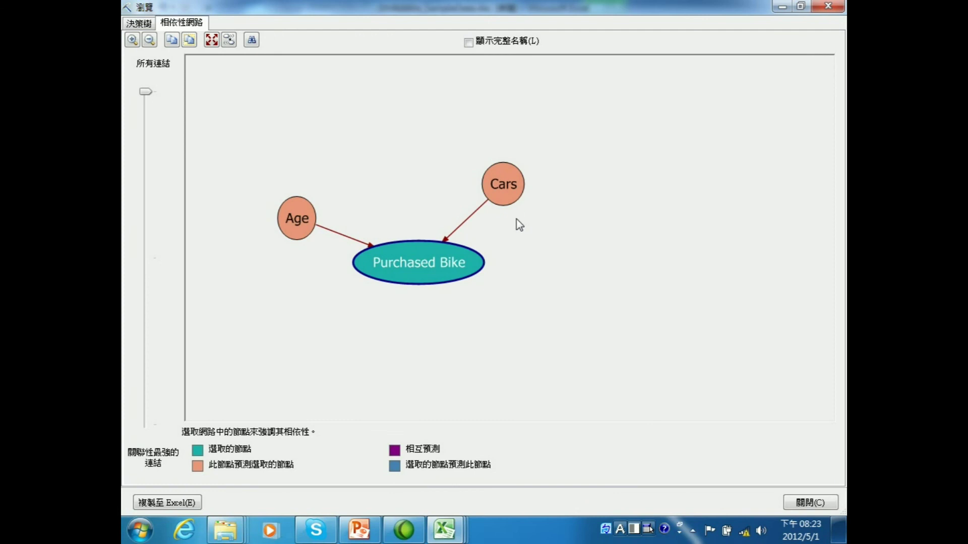